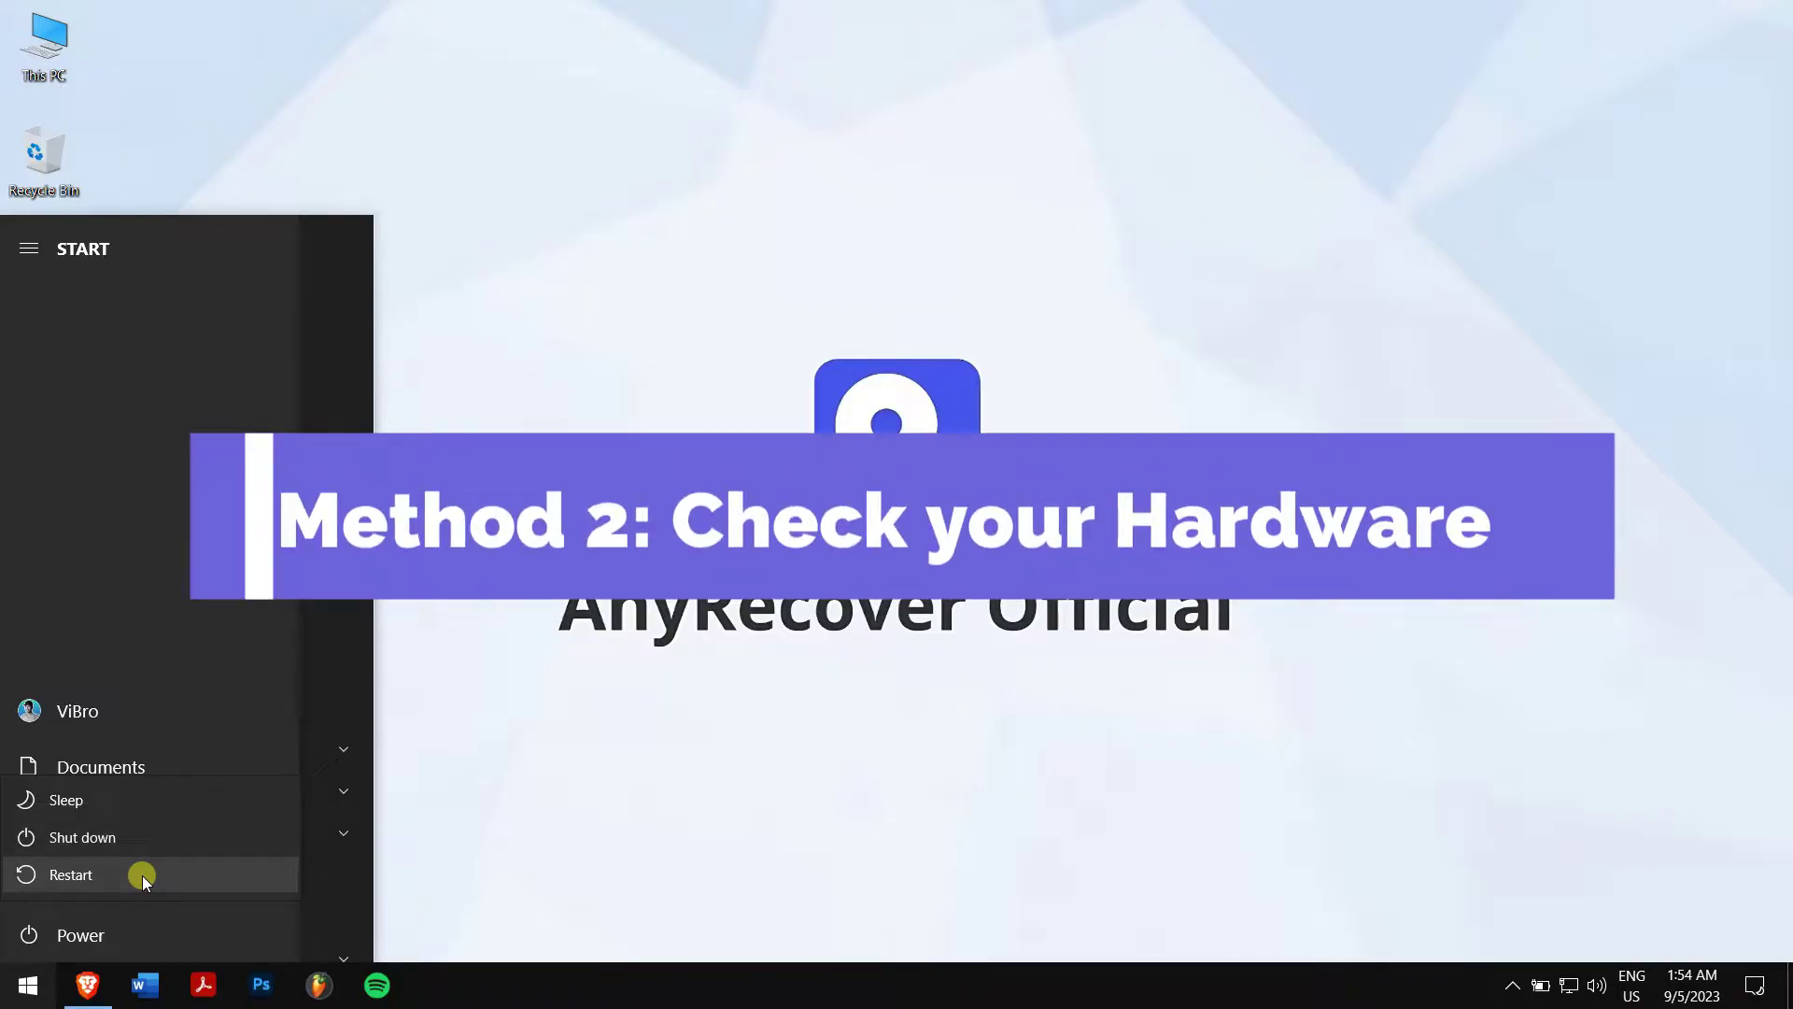
- Dismiss the Power flyout and Start menu so only the desktop shows
left_click(598, 794)
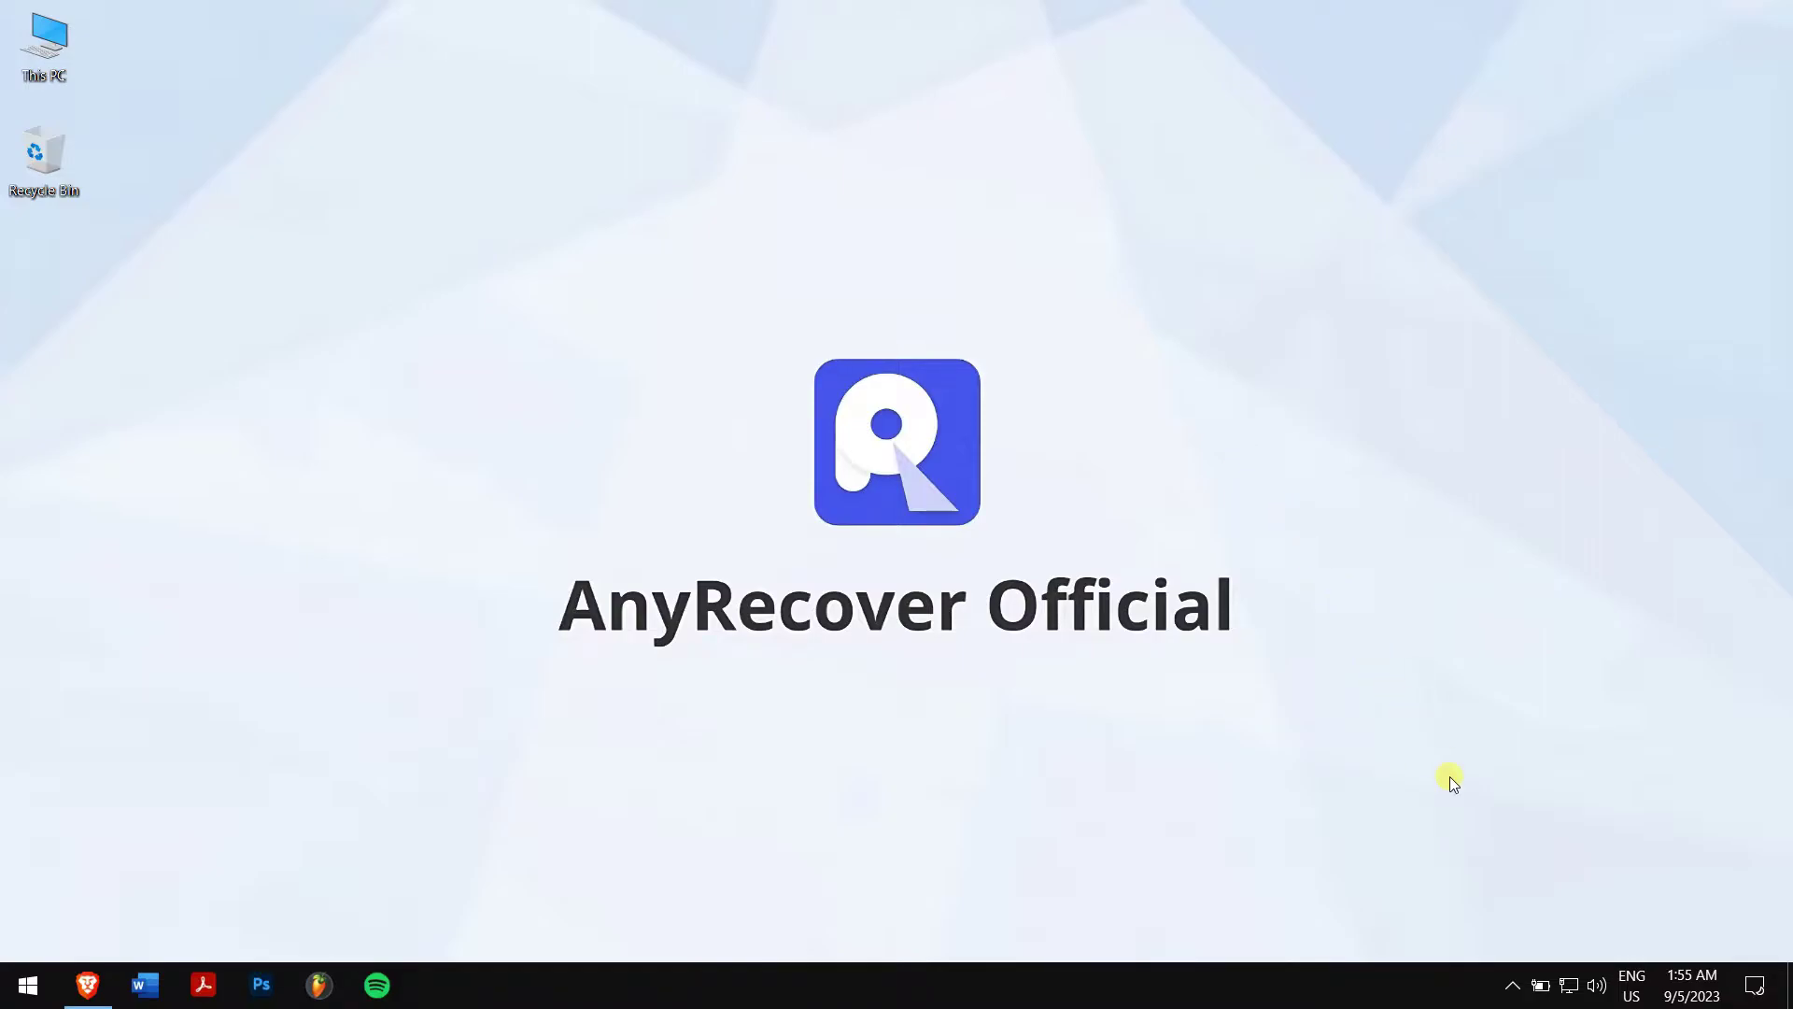
right_click(1587, 996)
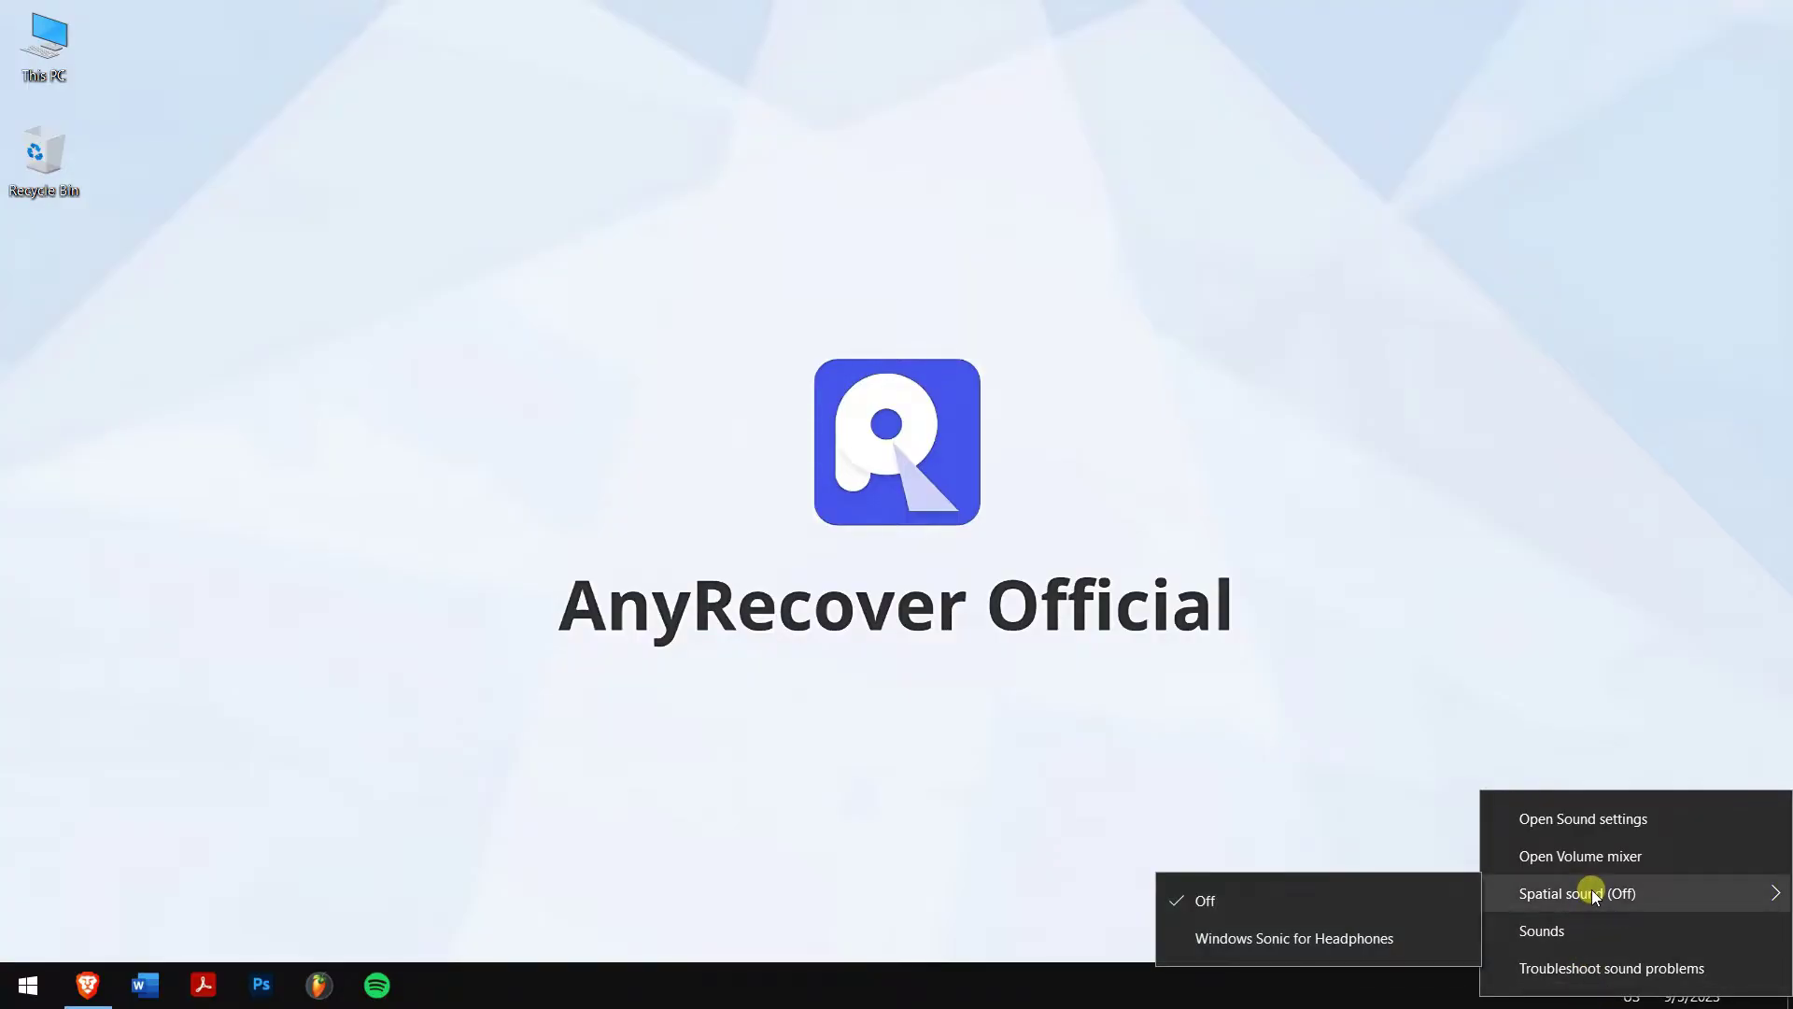
left_click(1589, 928)
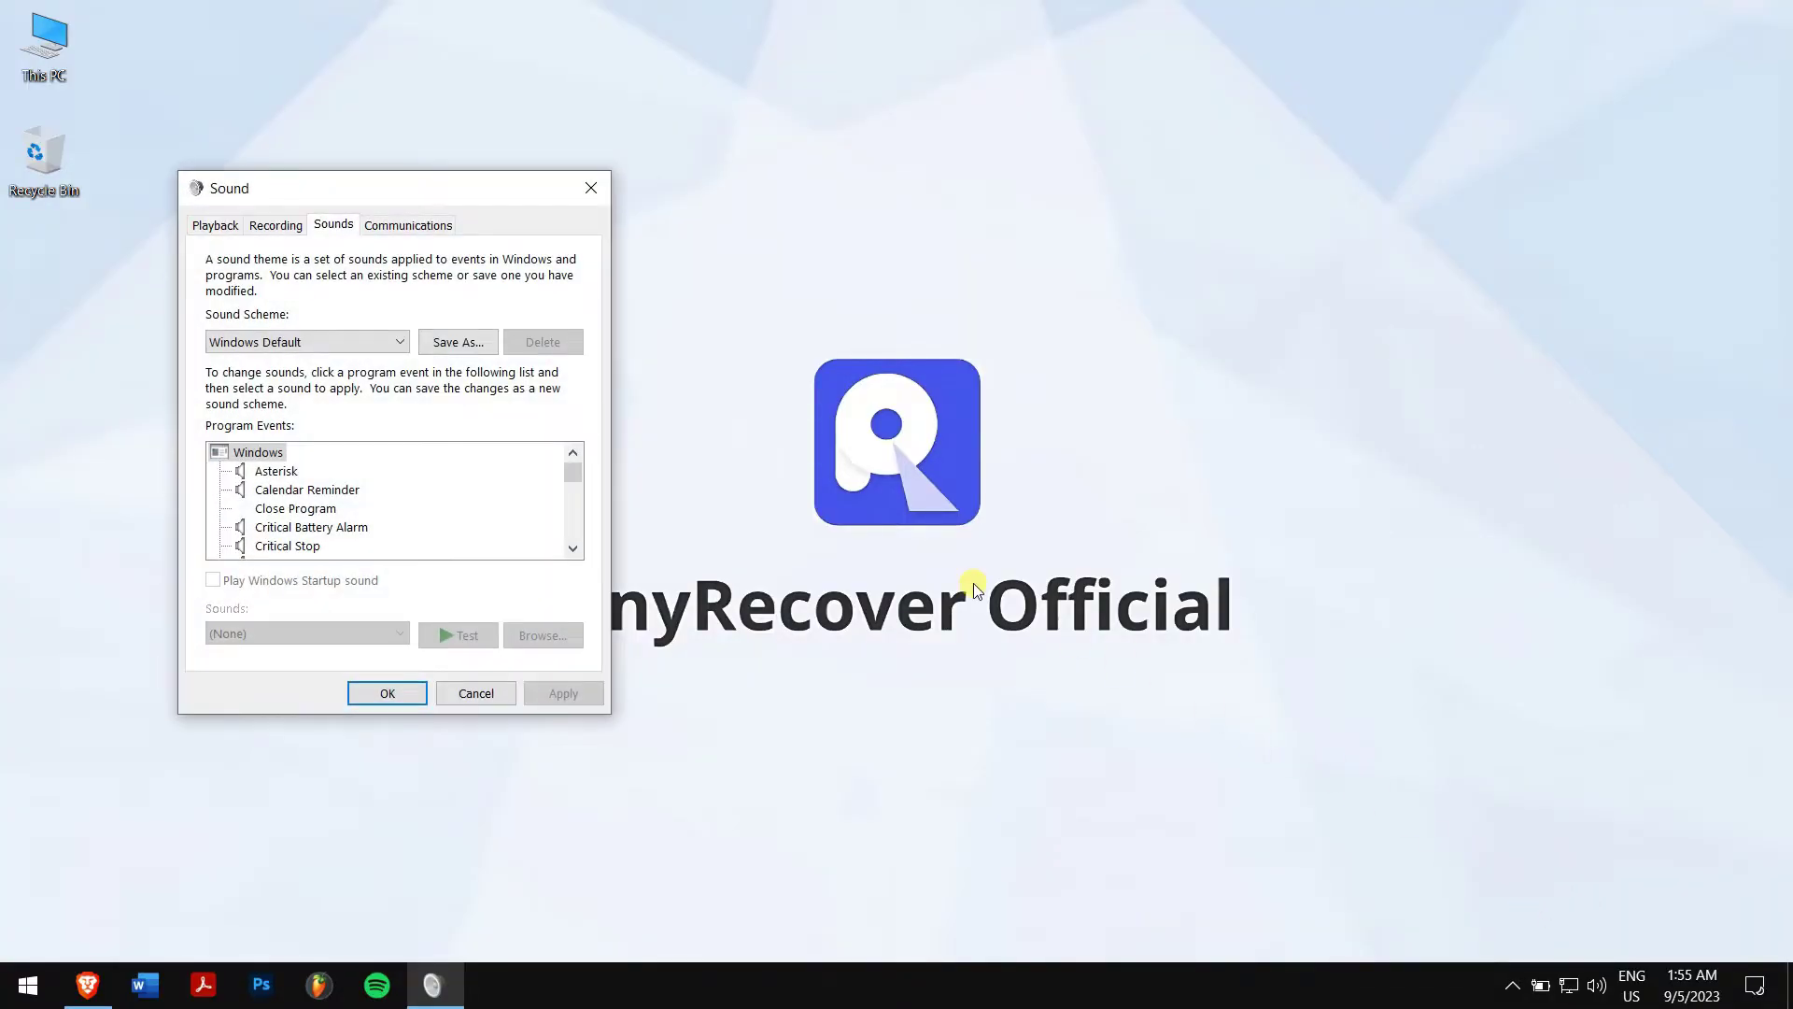
left_click(222, 227)
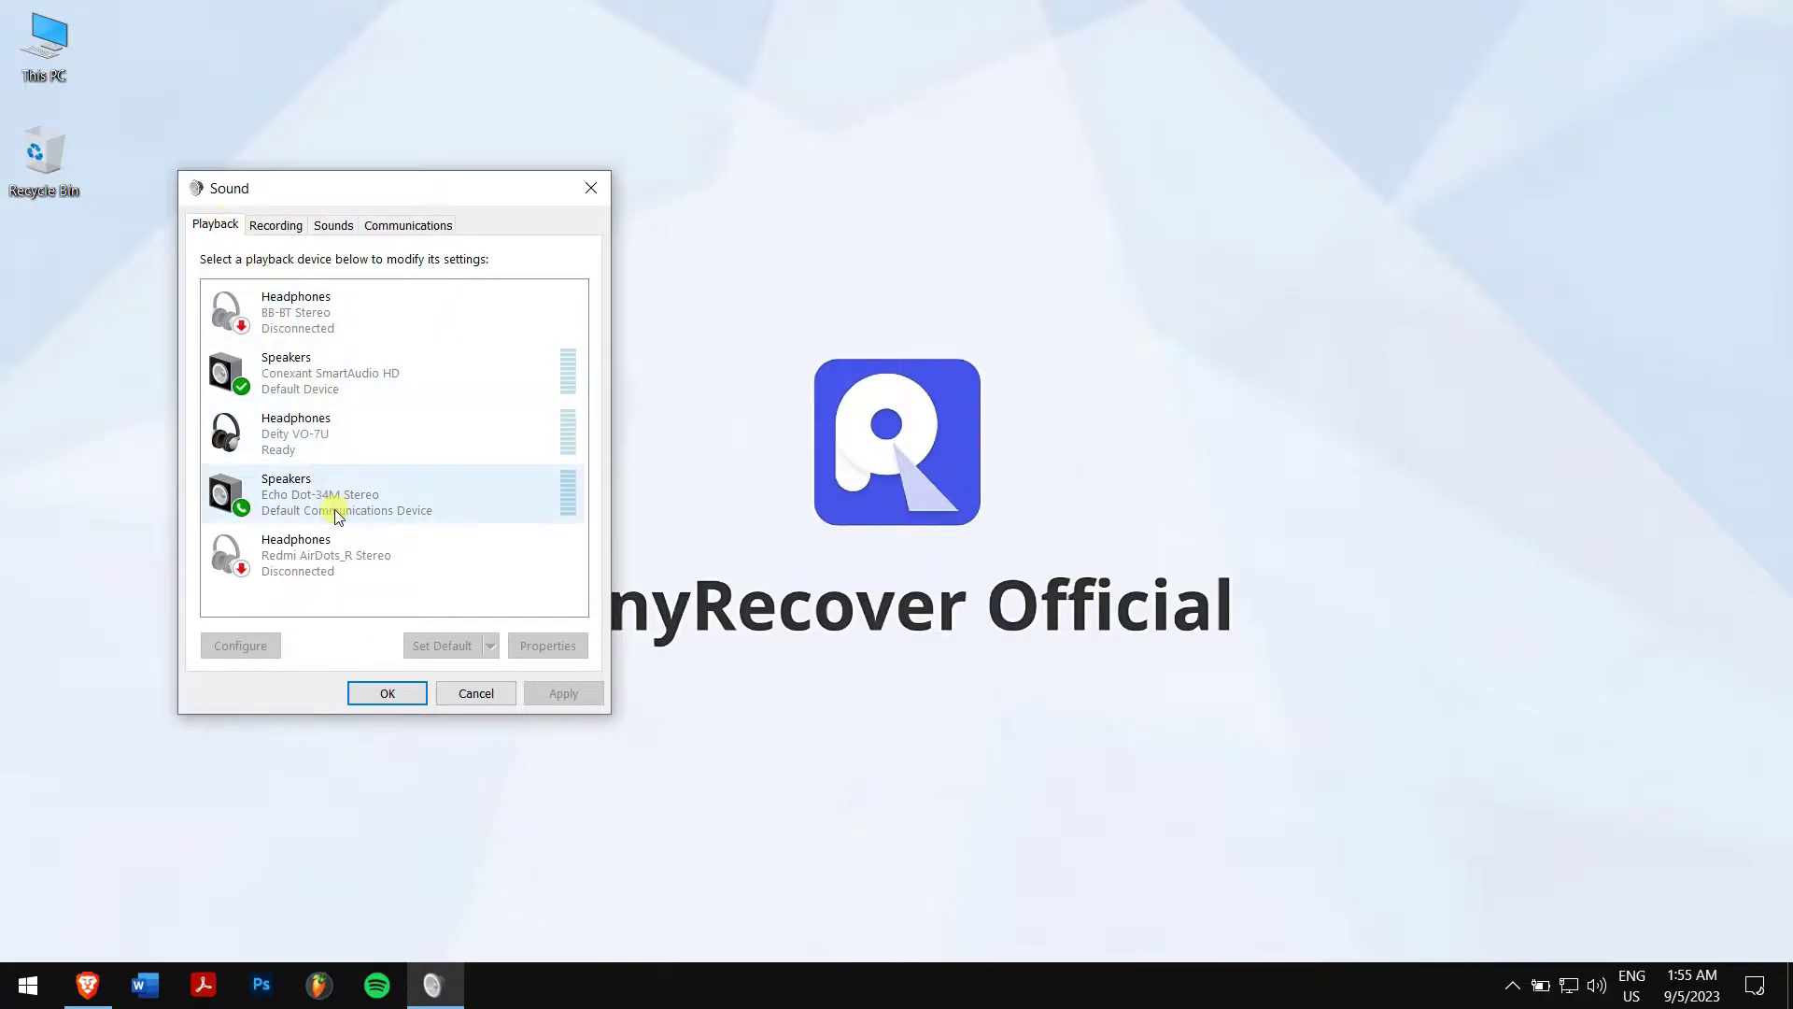
left_click(338, 558)
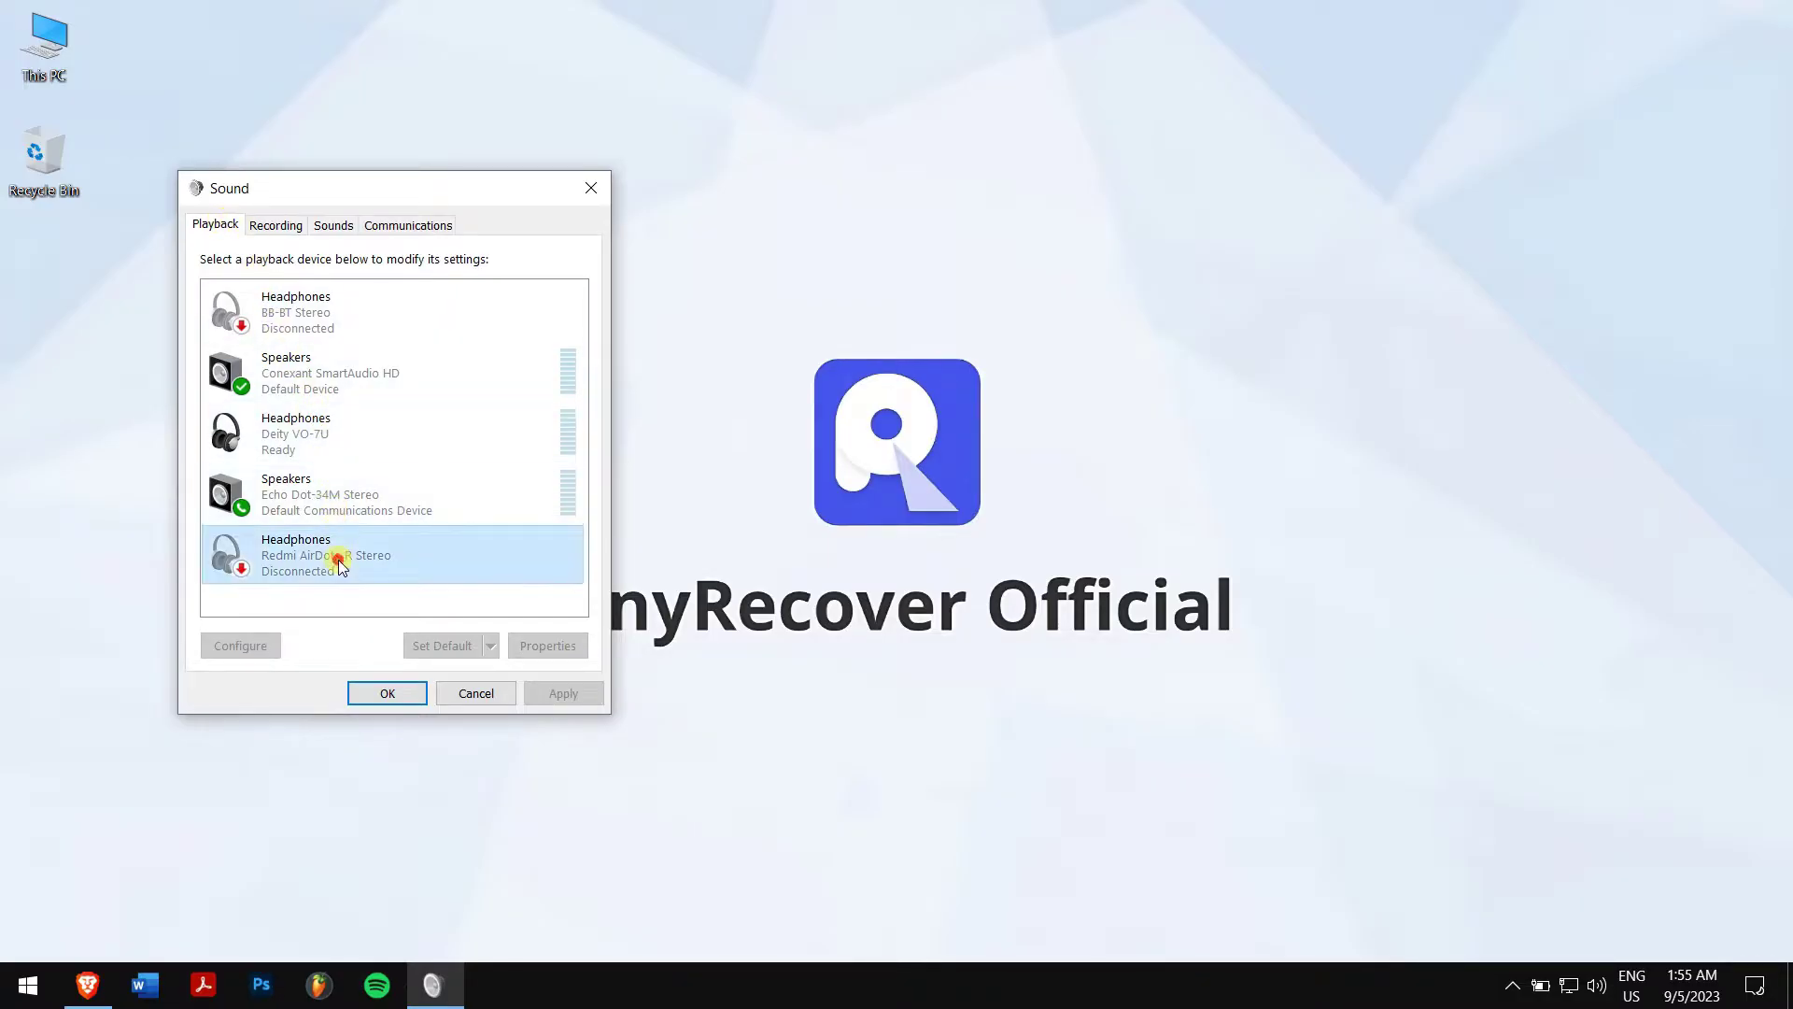
left_click(376, 494)
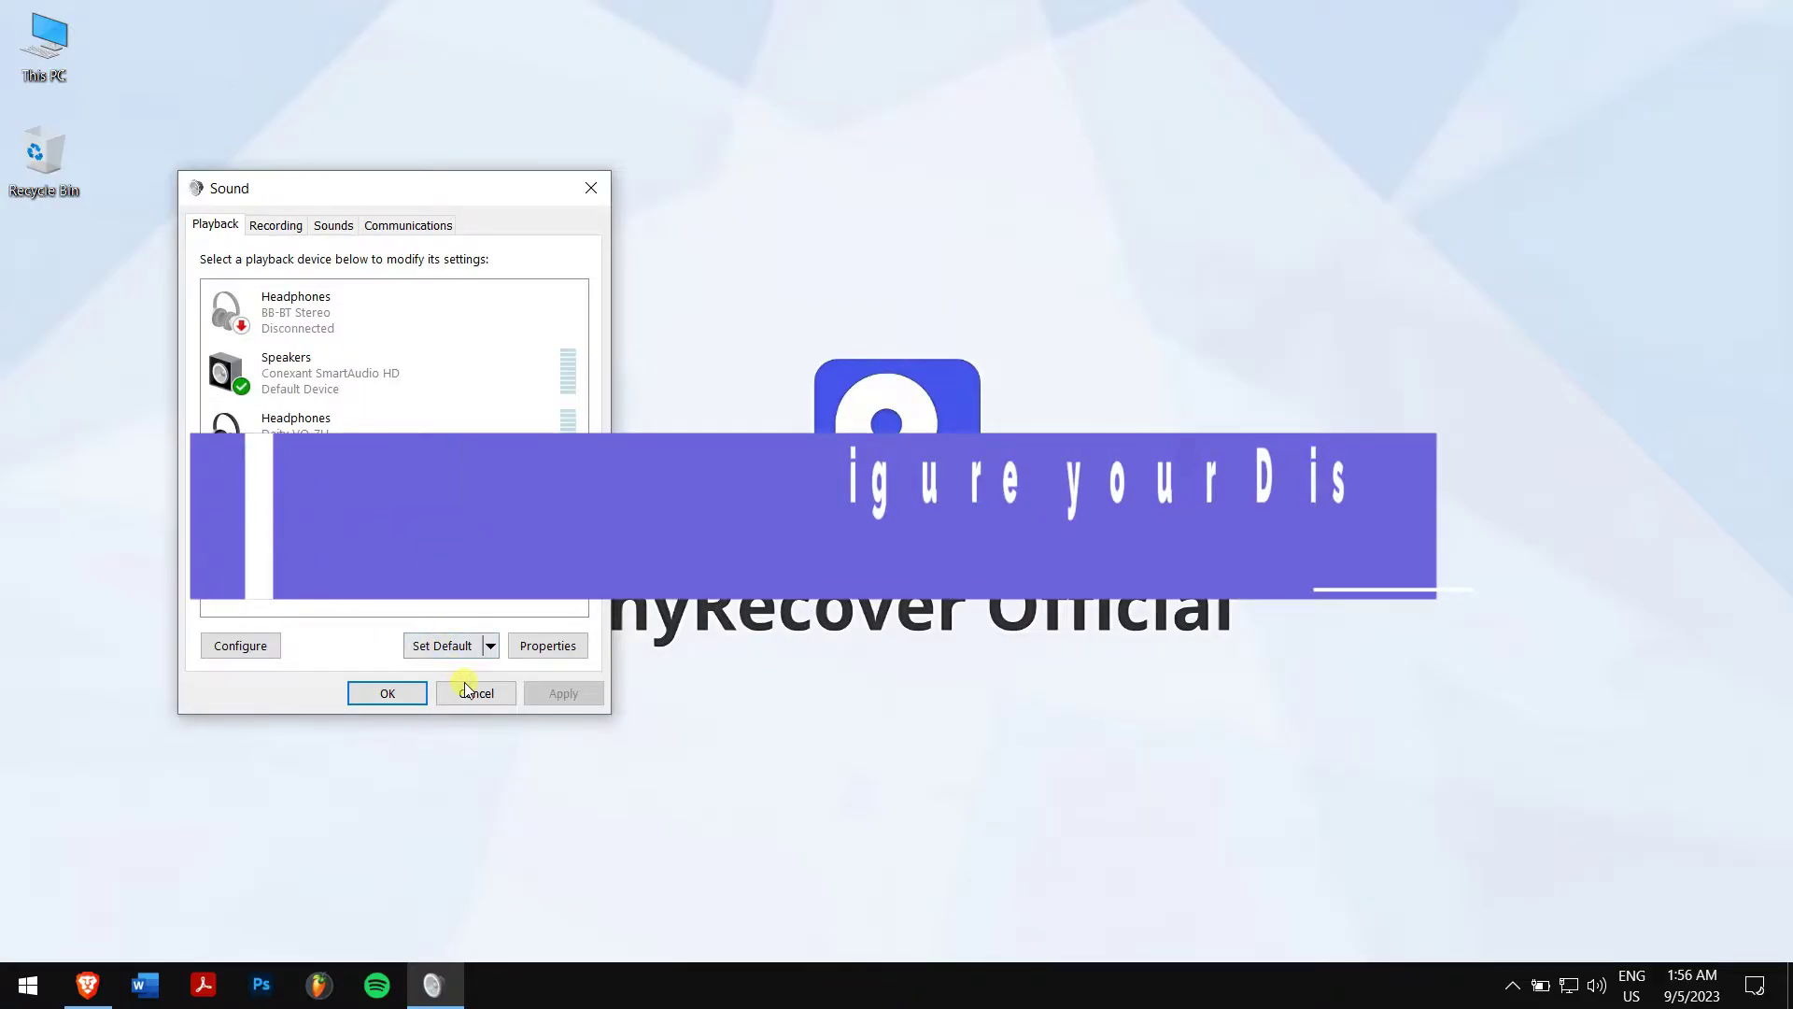
left_click(471, 693)
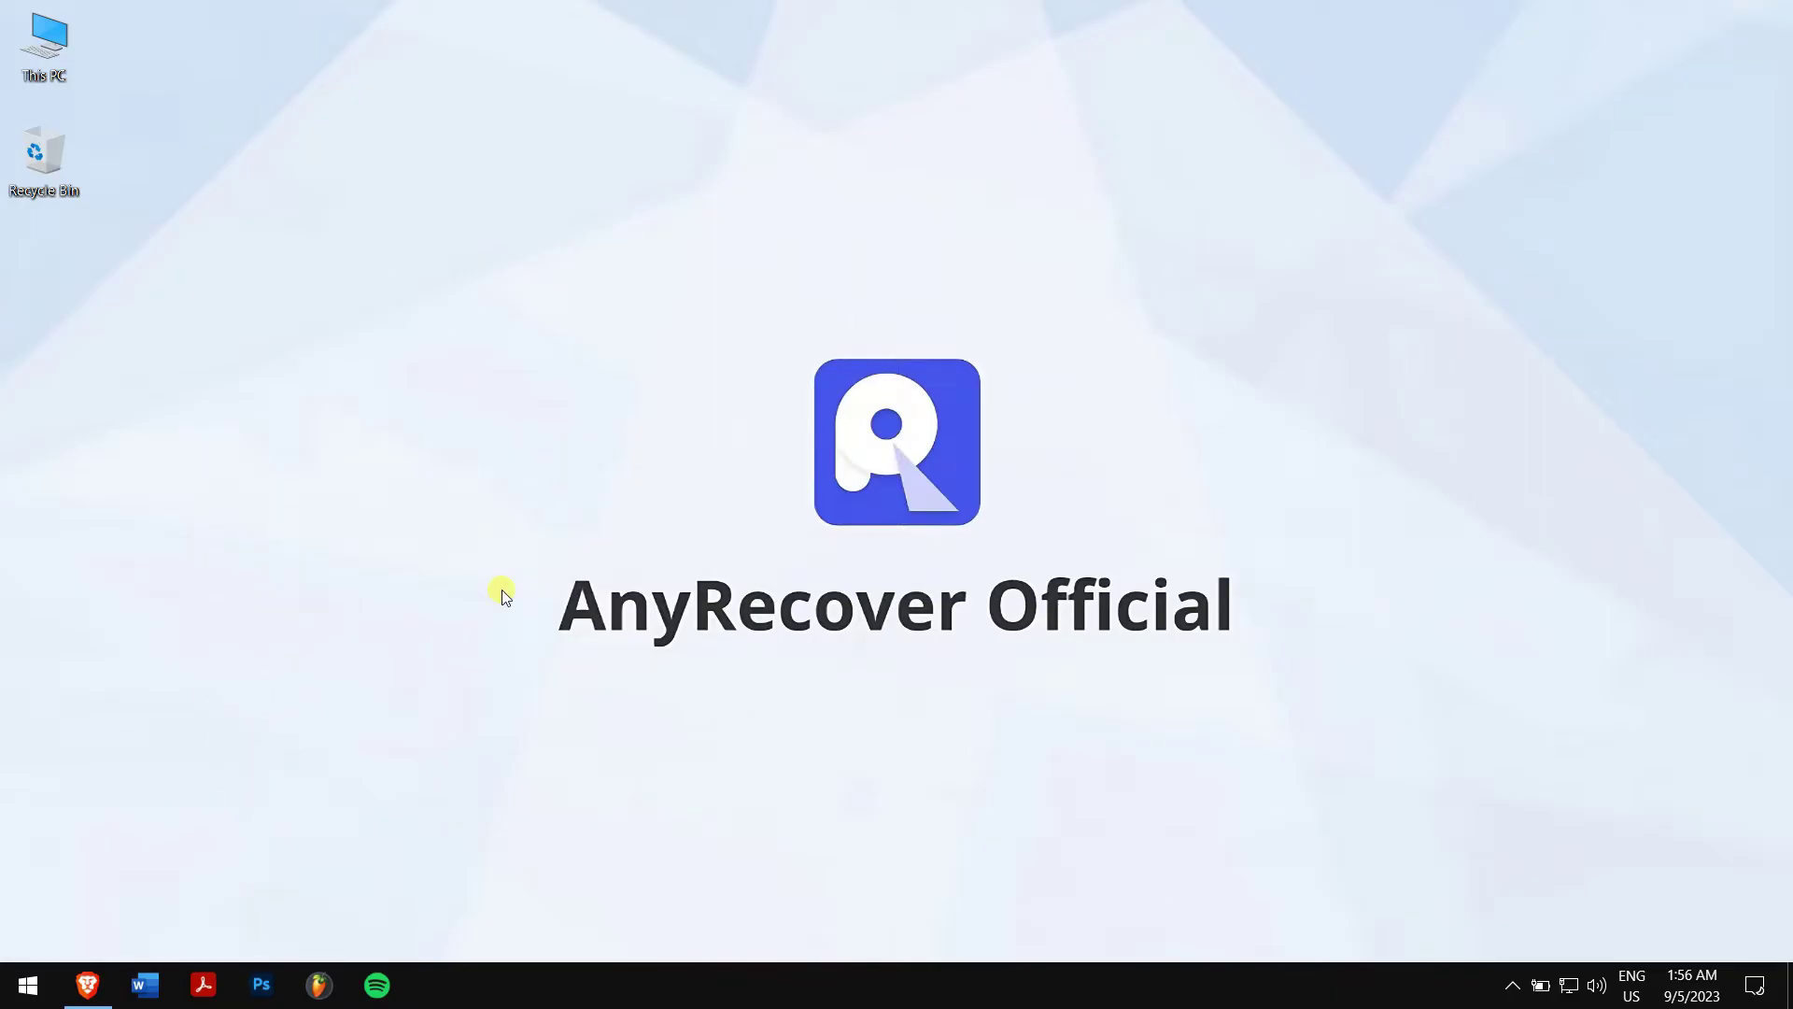
left_click(26, 981)
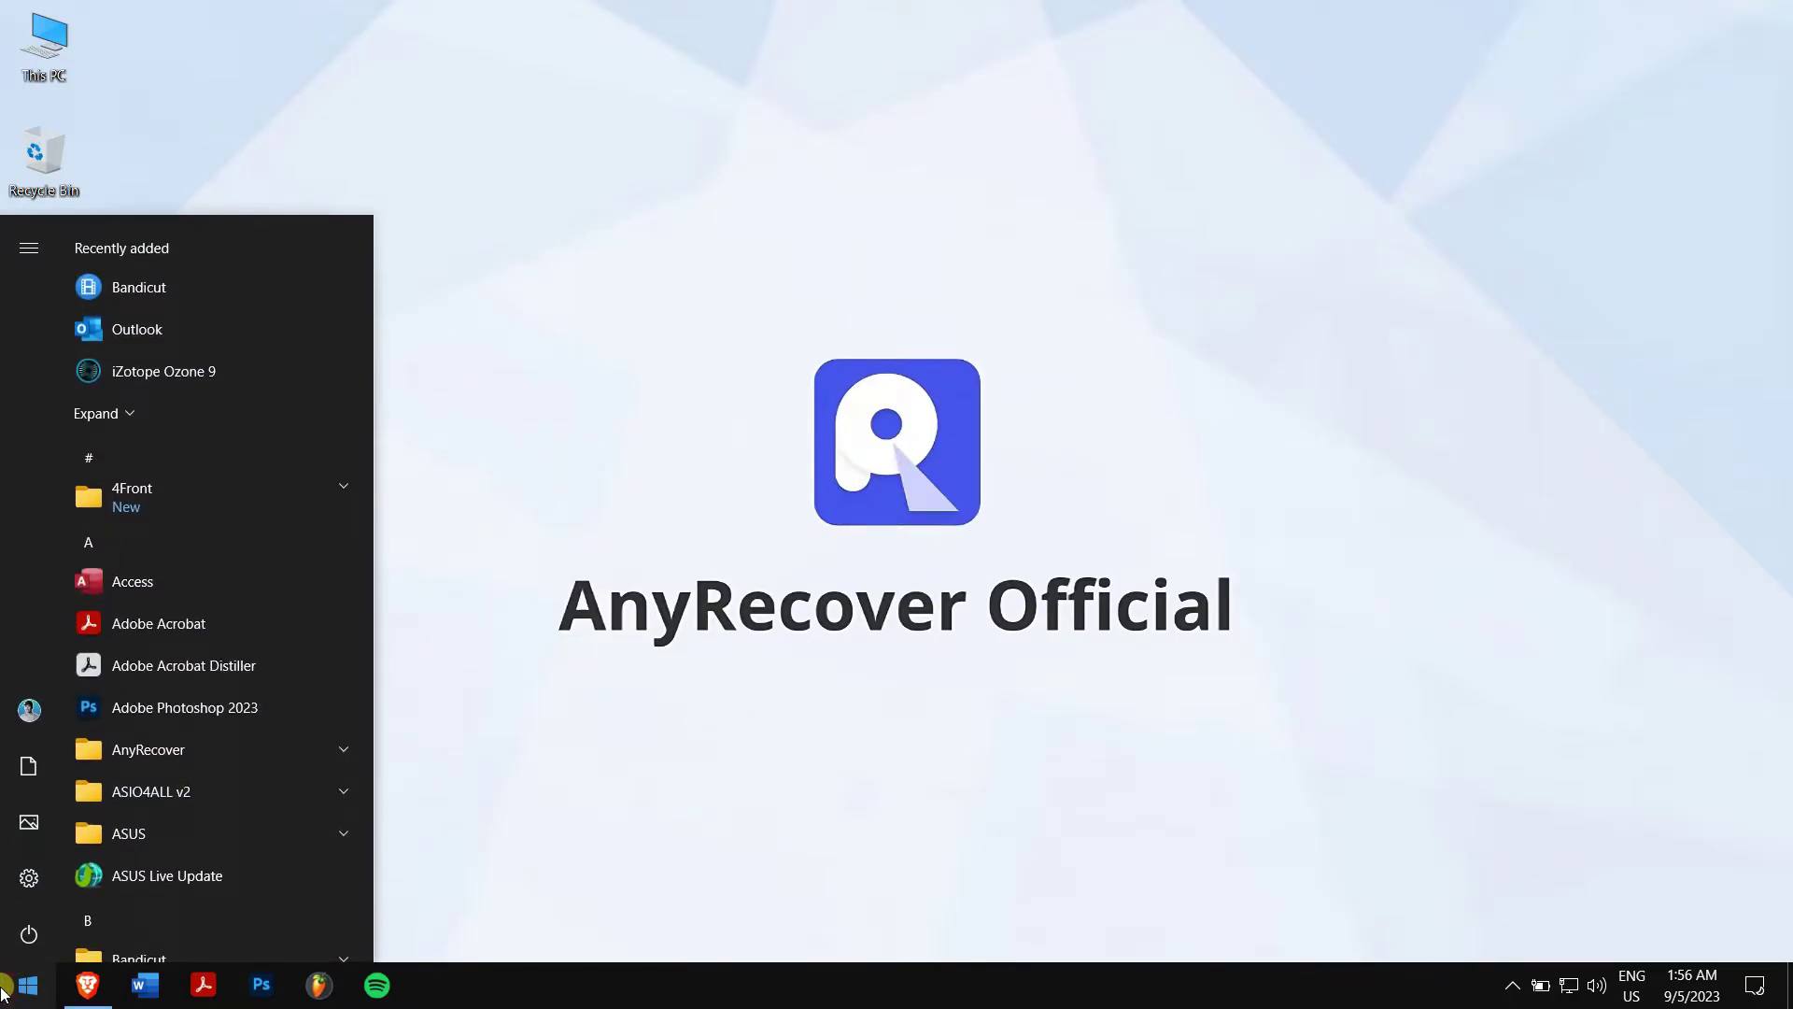
left_click(28, 876)
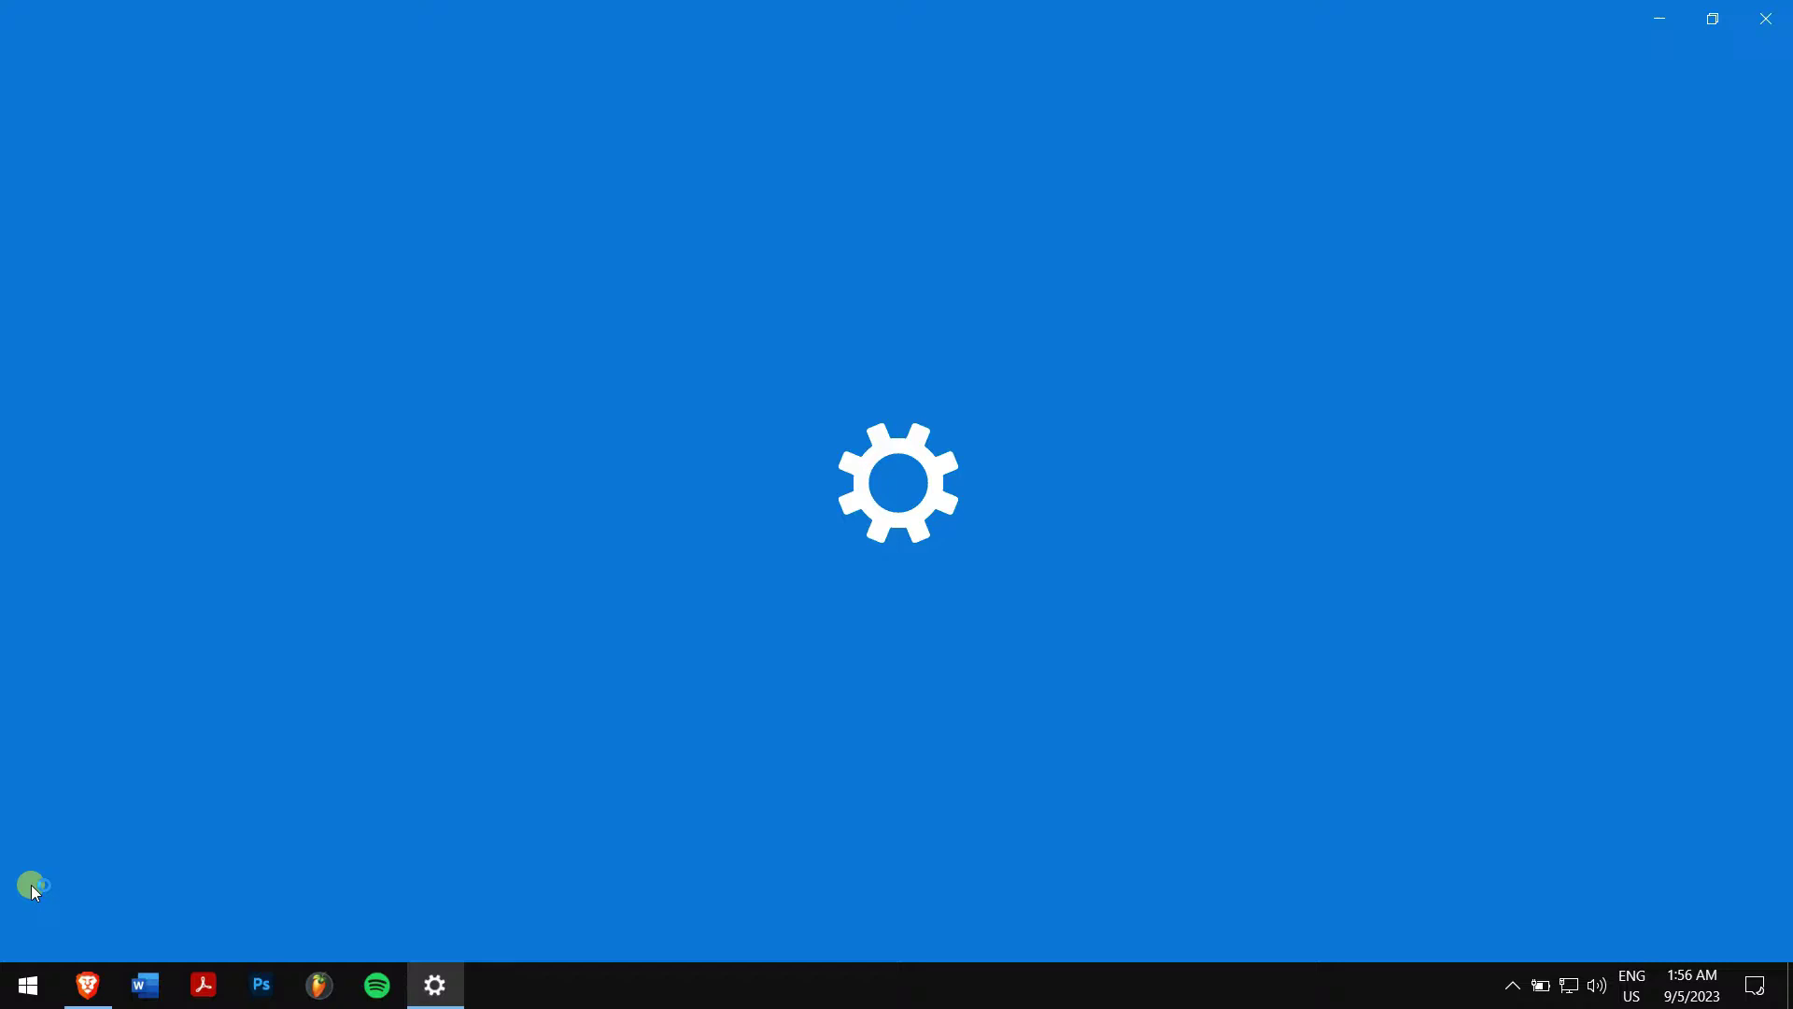
left_click(652, 414)
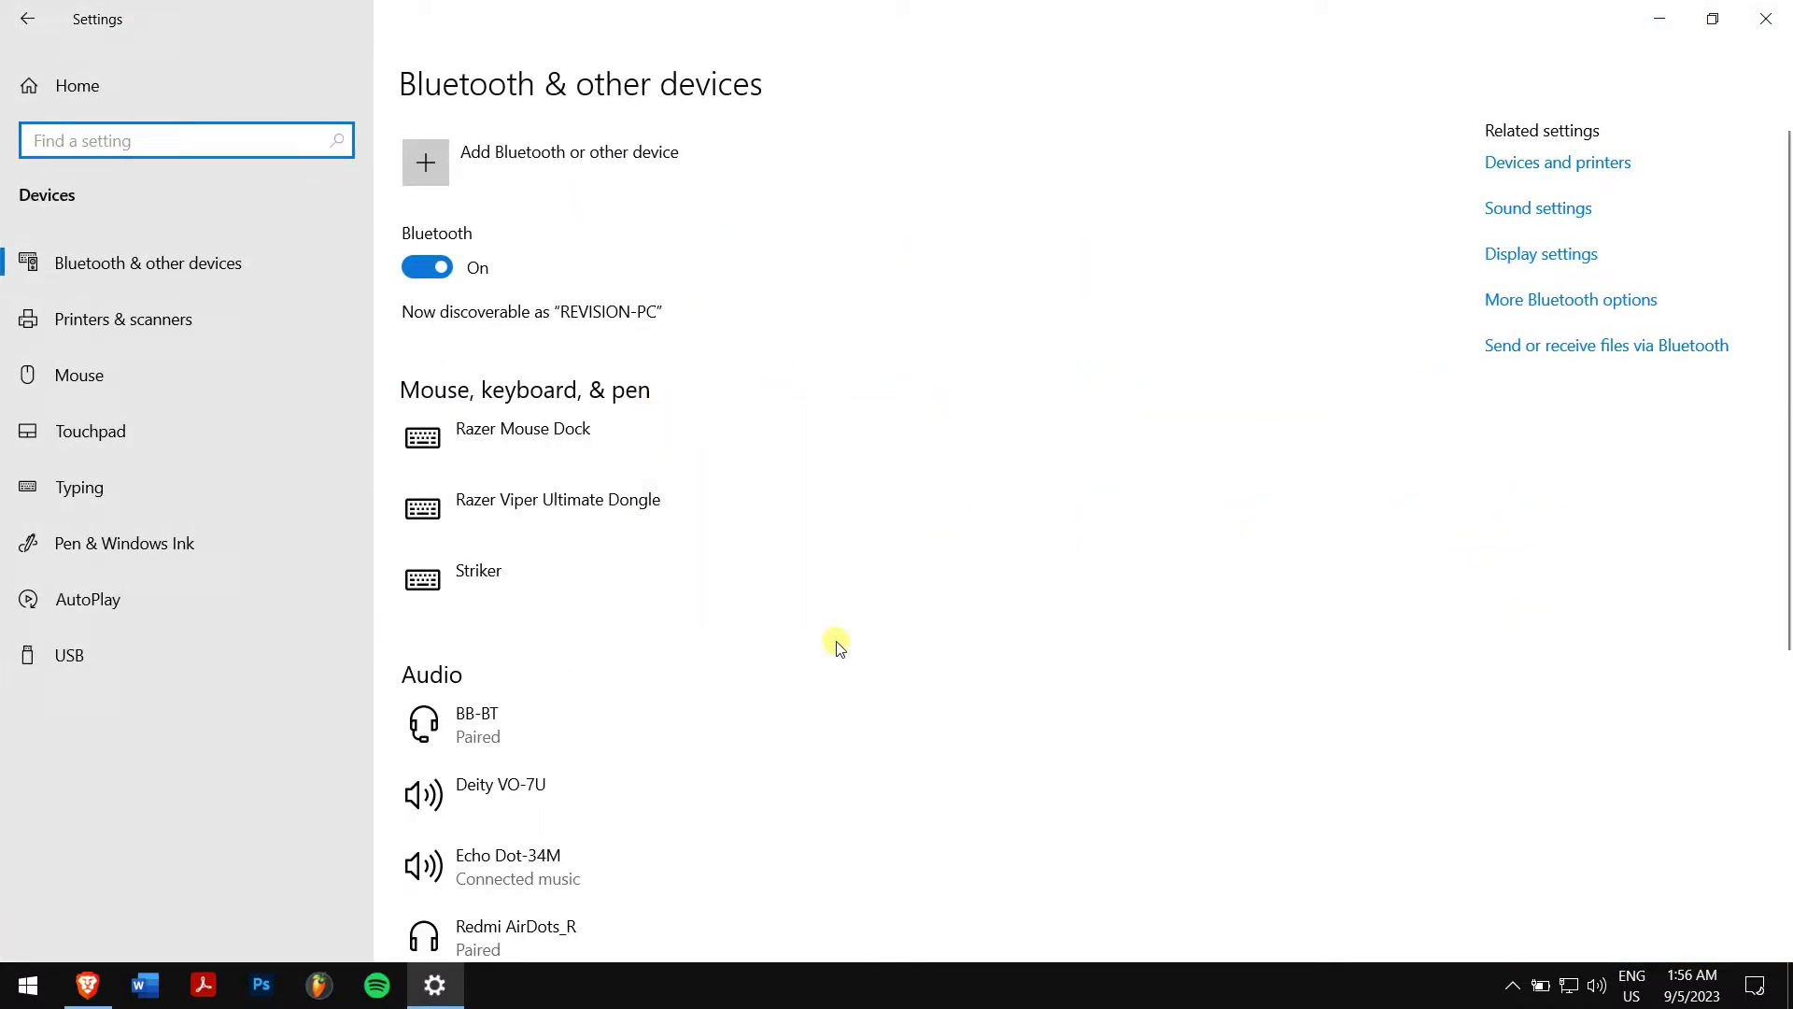
left_click(1536, 254)
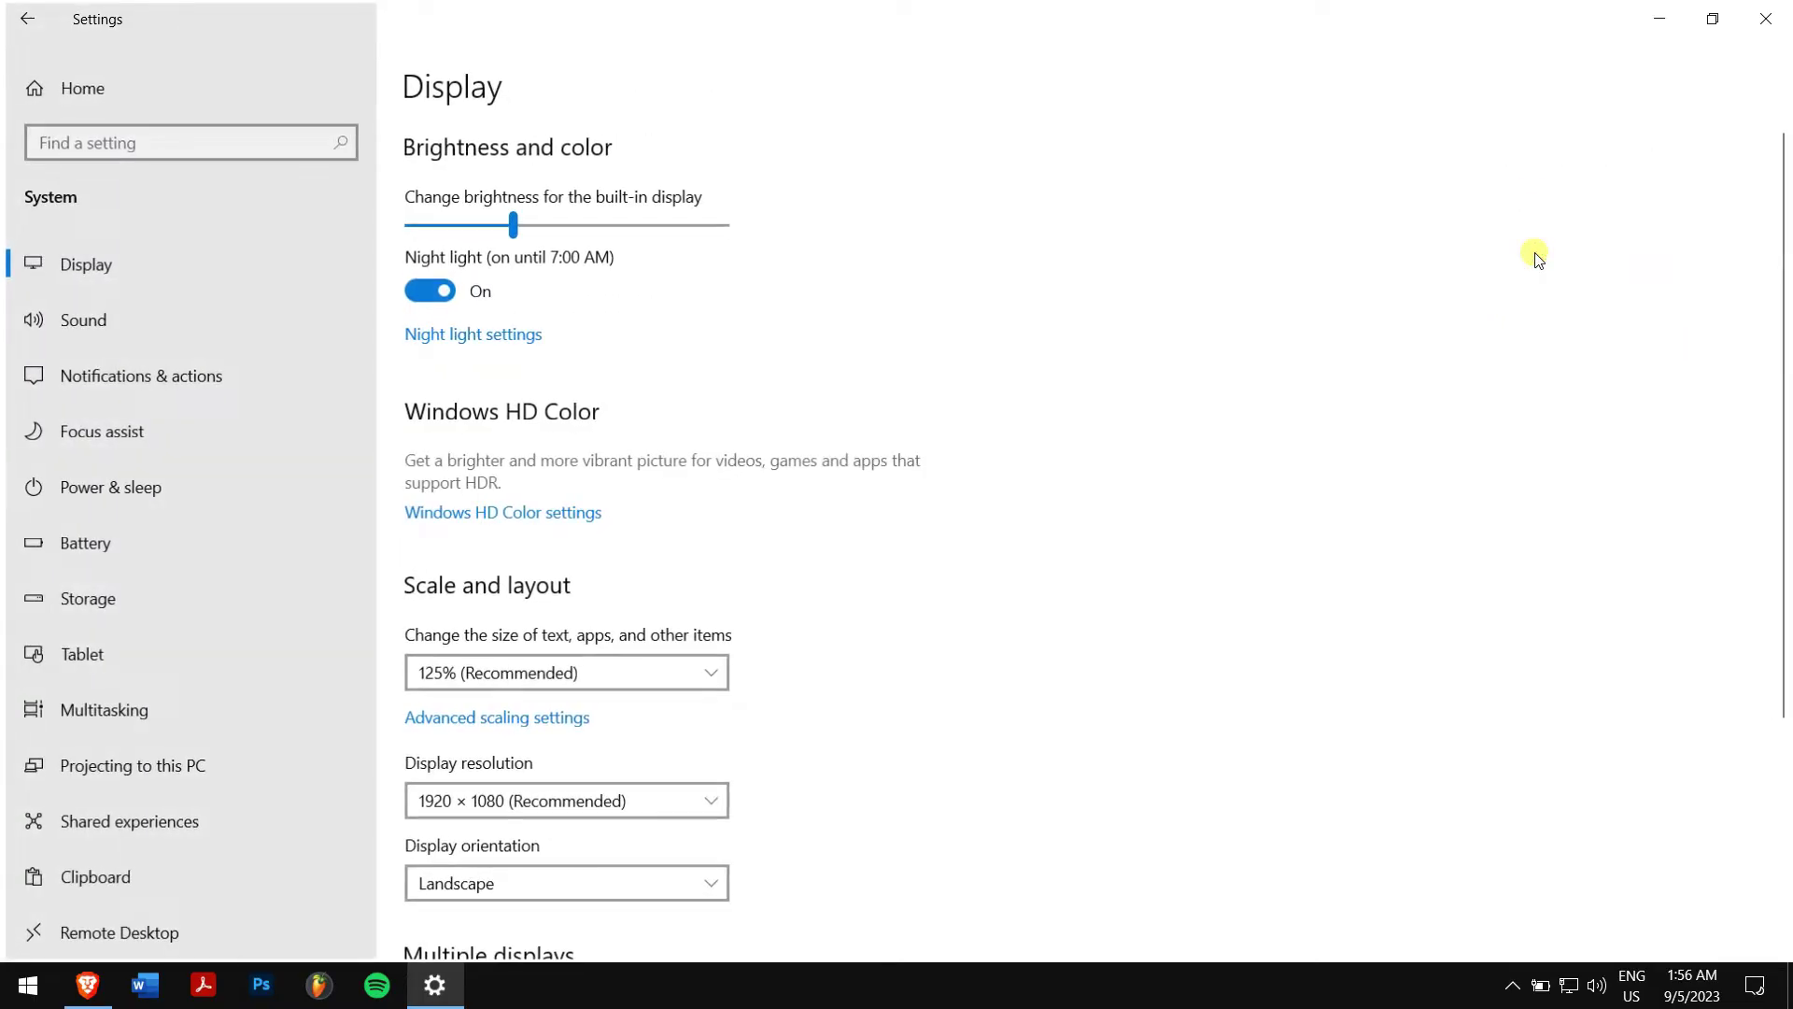
scroll(1032, 496, "down", 5)
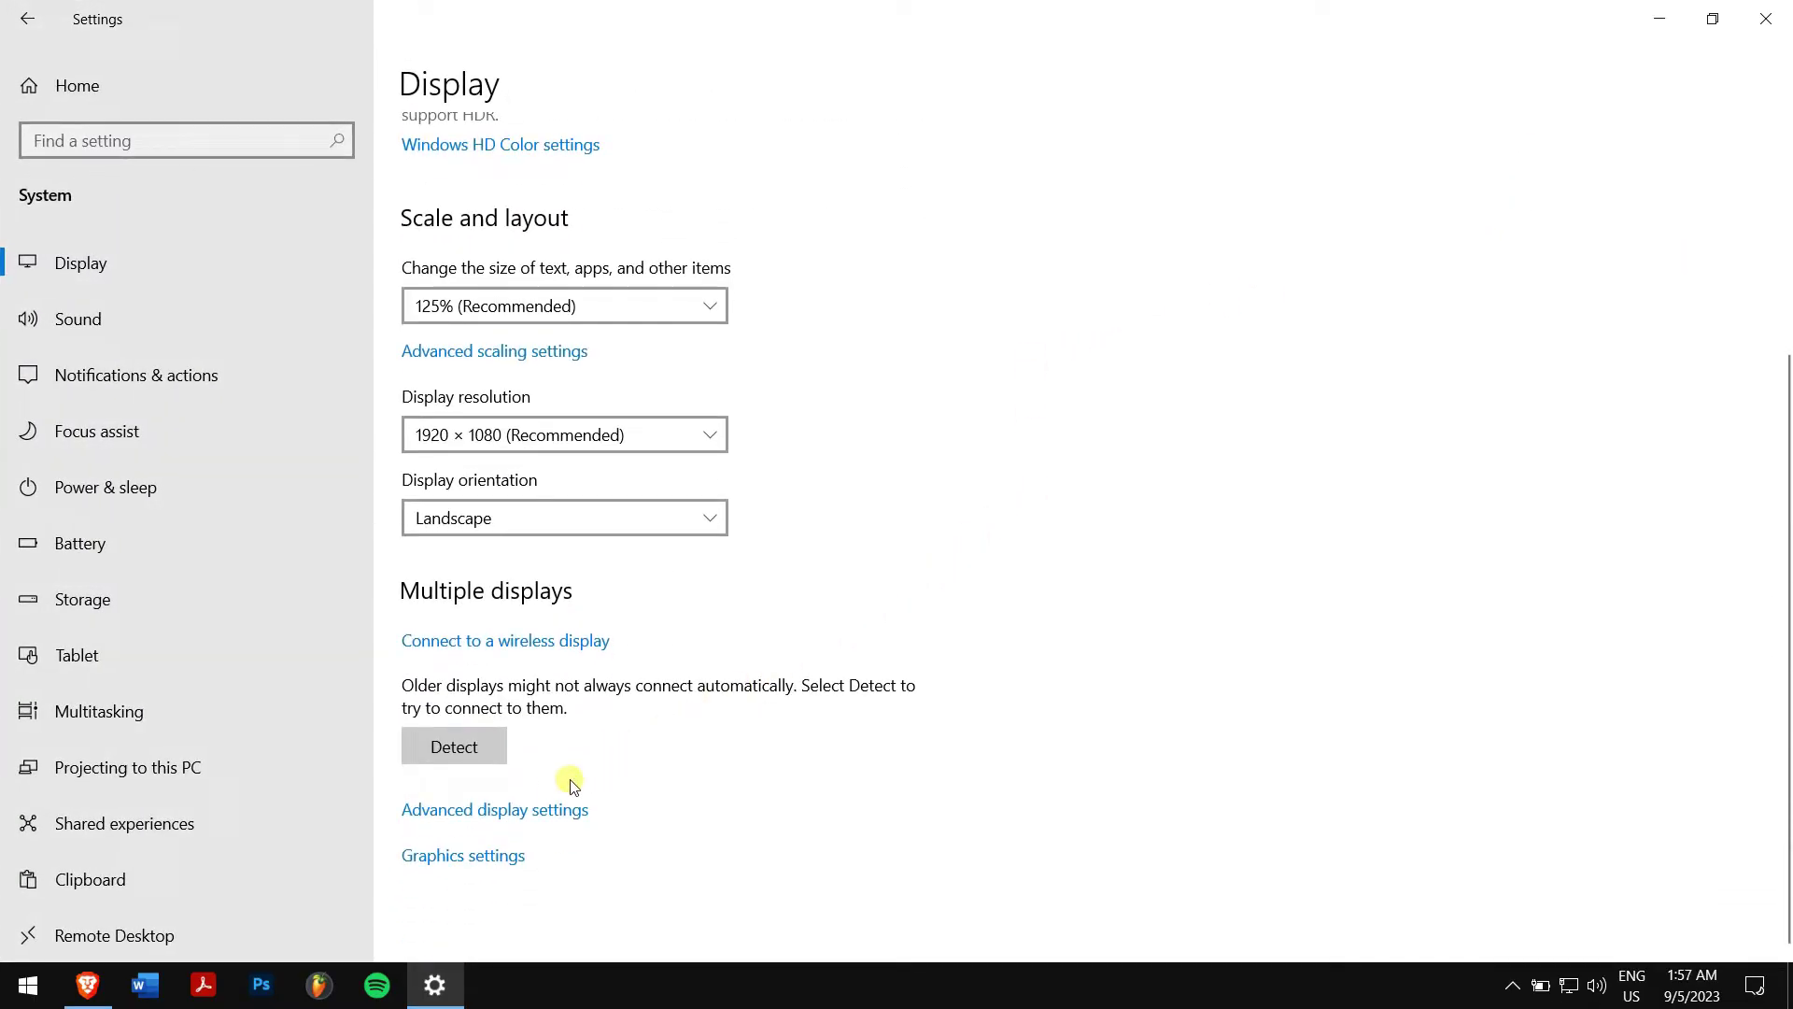
left_click(528, 813)
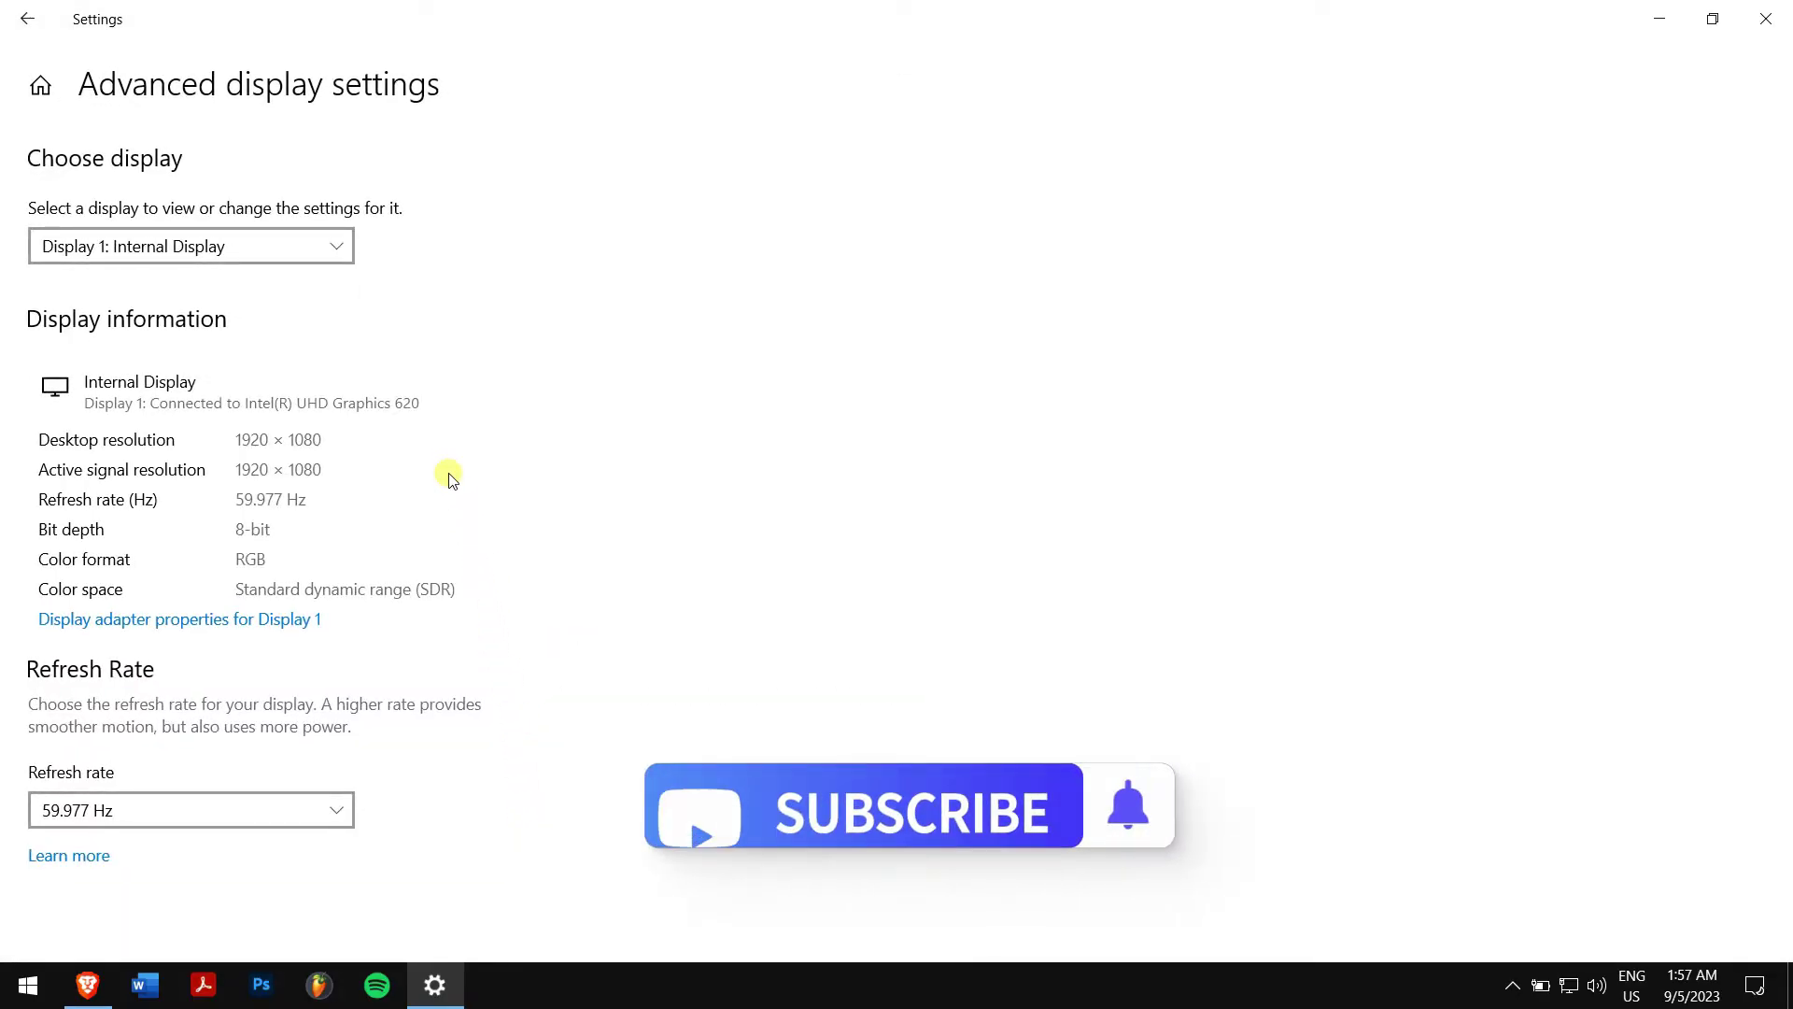
left_click(296, 244)
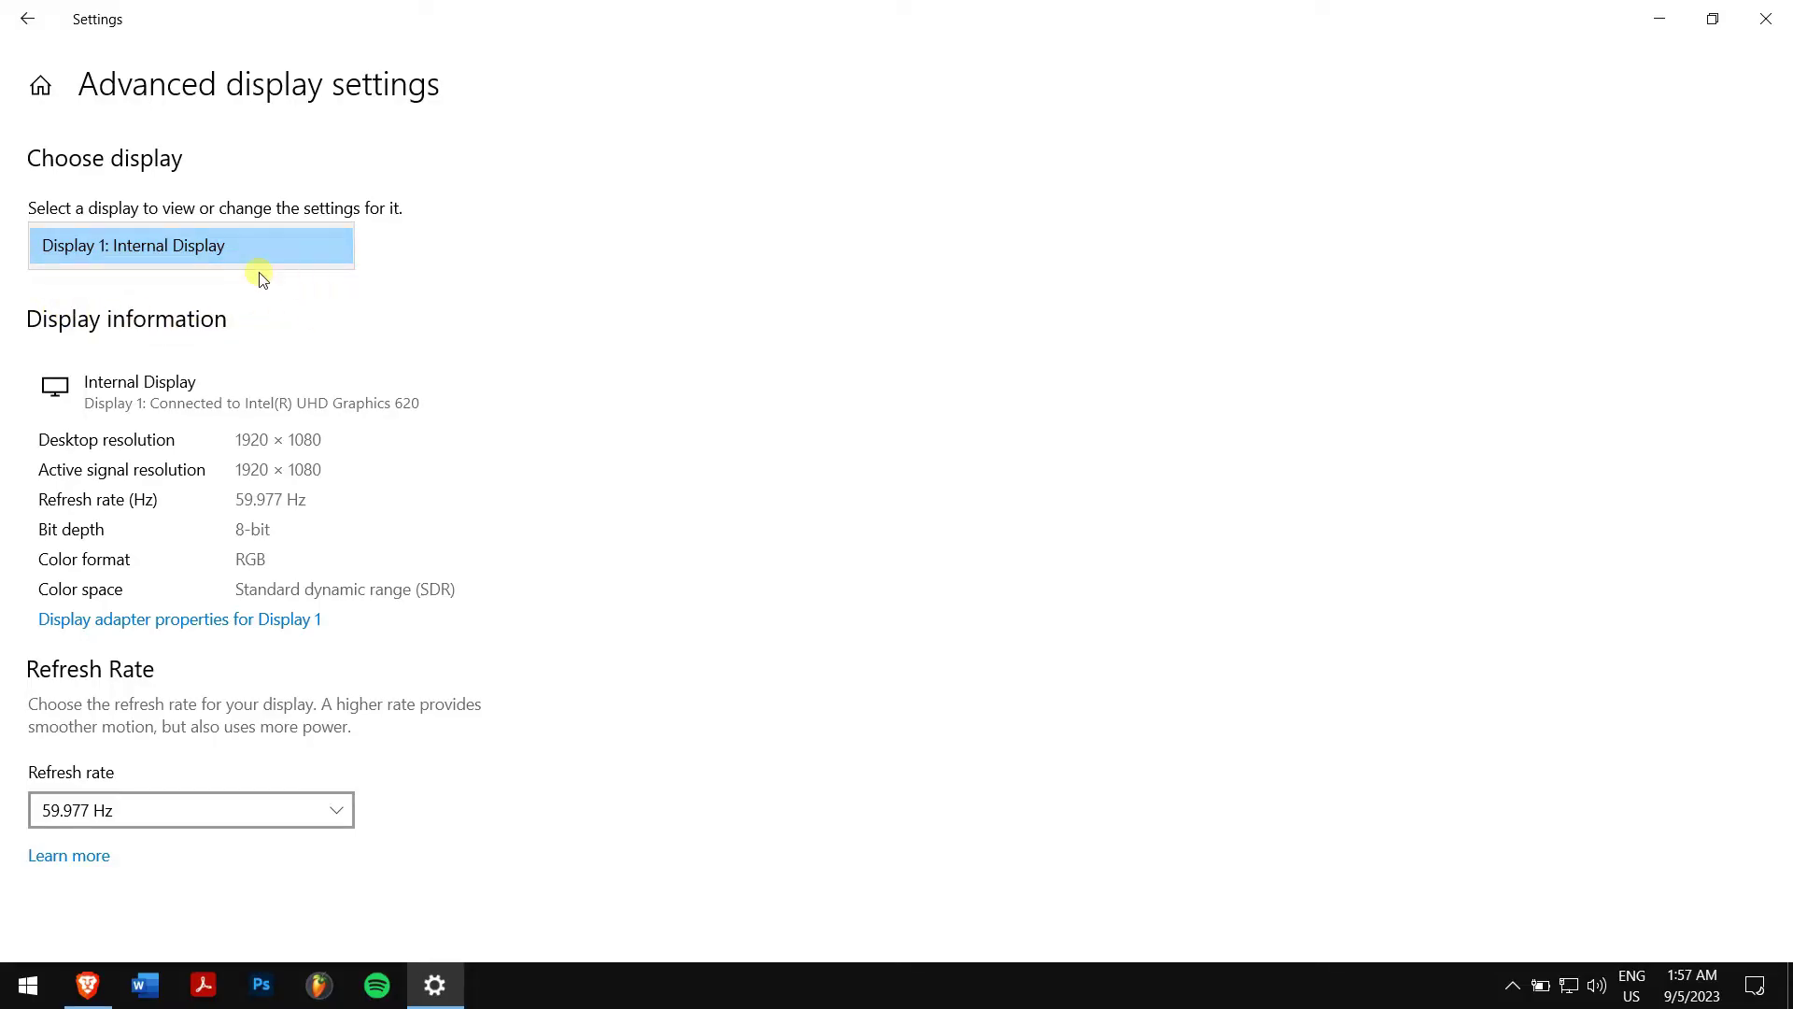
left_click(428, 269)
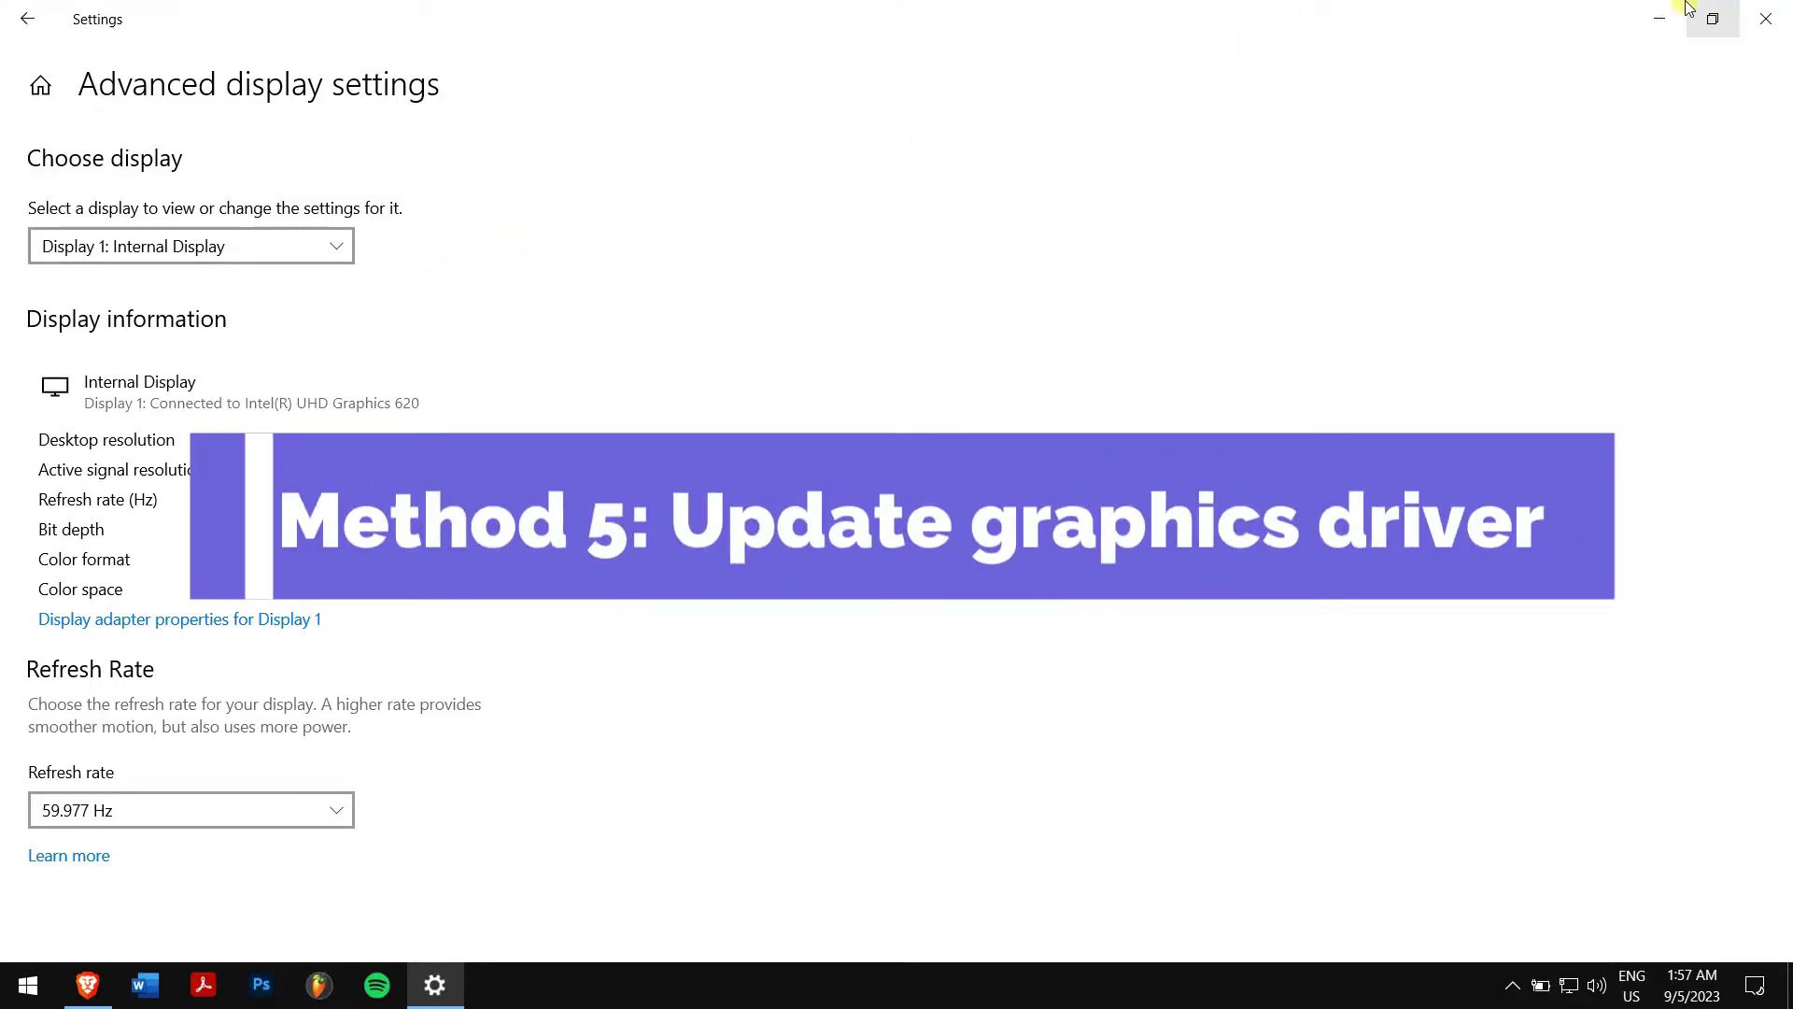
left_click(1765, 19)
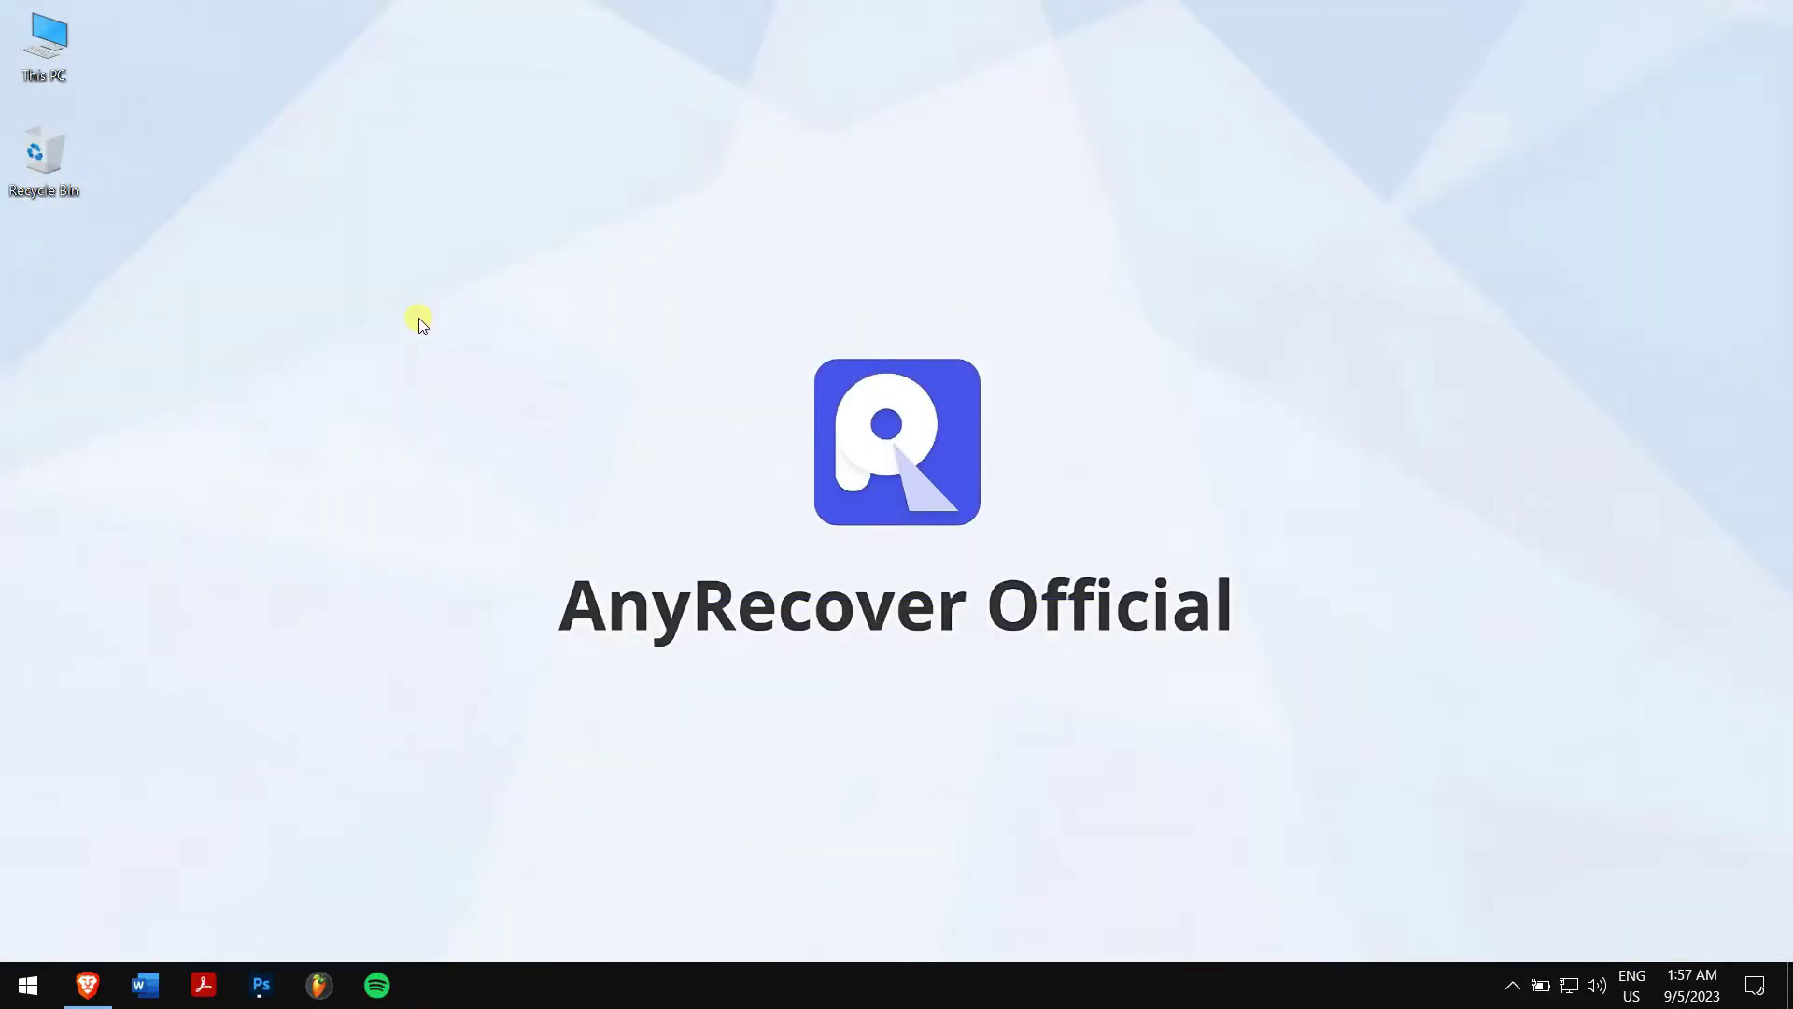
- Open Device Manager through the Start menu search
right_click(418, 319)
left_click(483, 389)
left_click(27, 984)
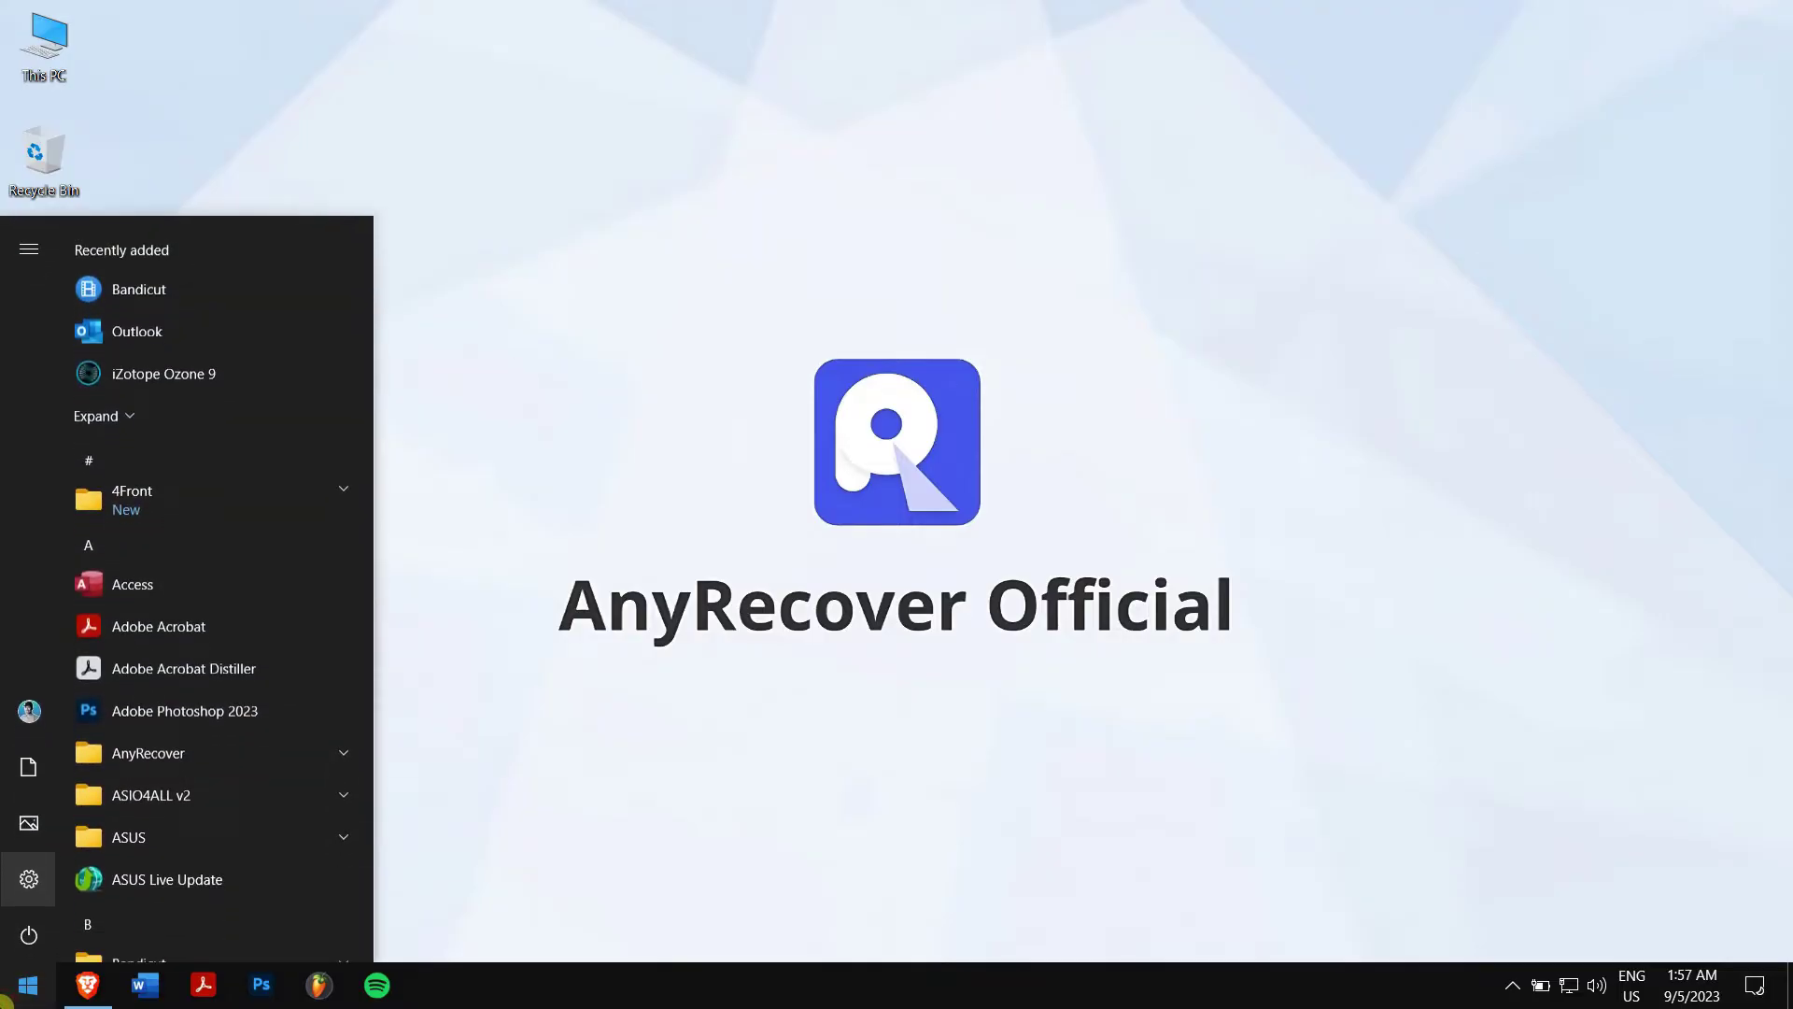
type("devi")
key("Return")
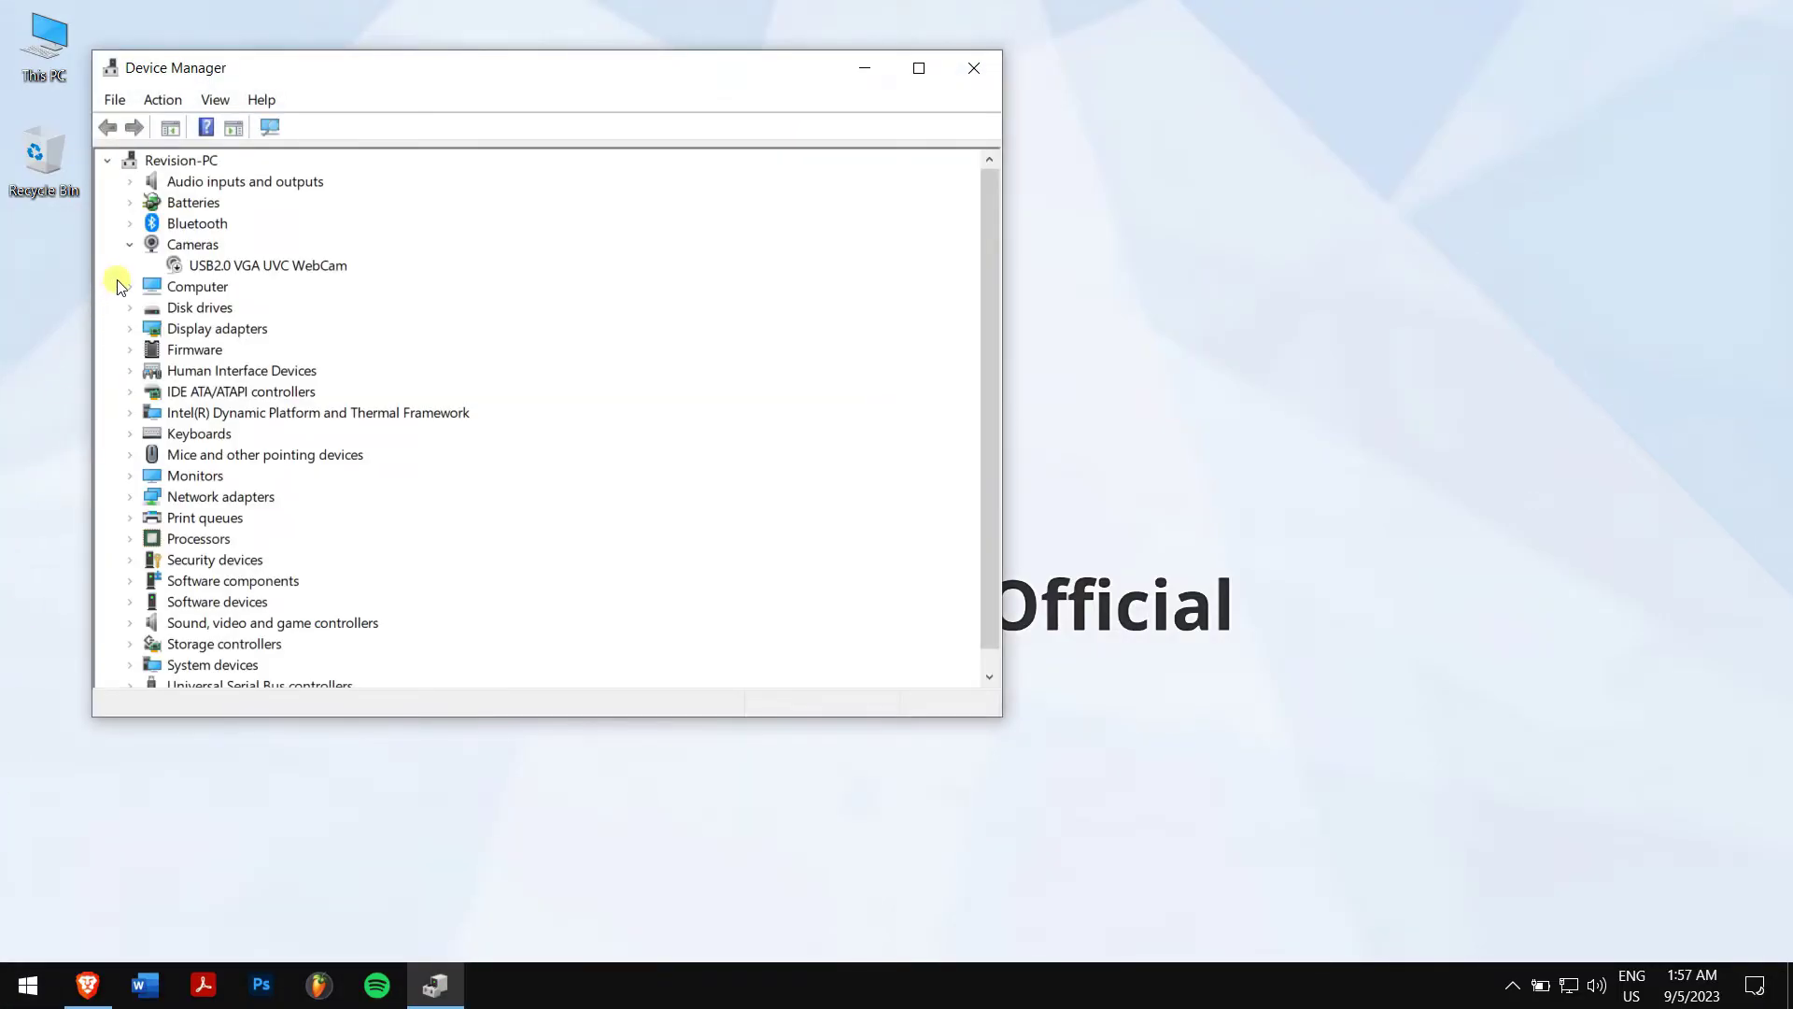
- Auto-search for an Intel(R) UHD Graphics 620 driver update, then close Device Manager
left_click(136, 333)
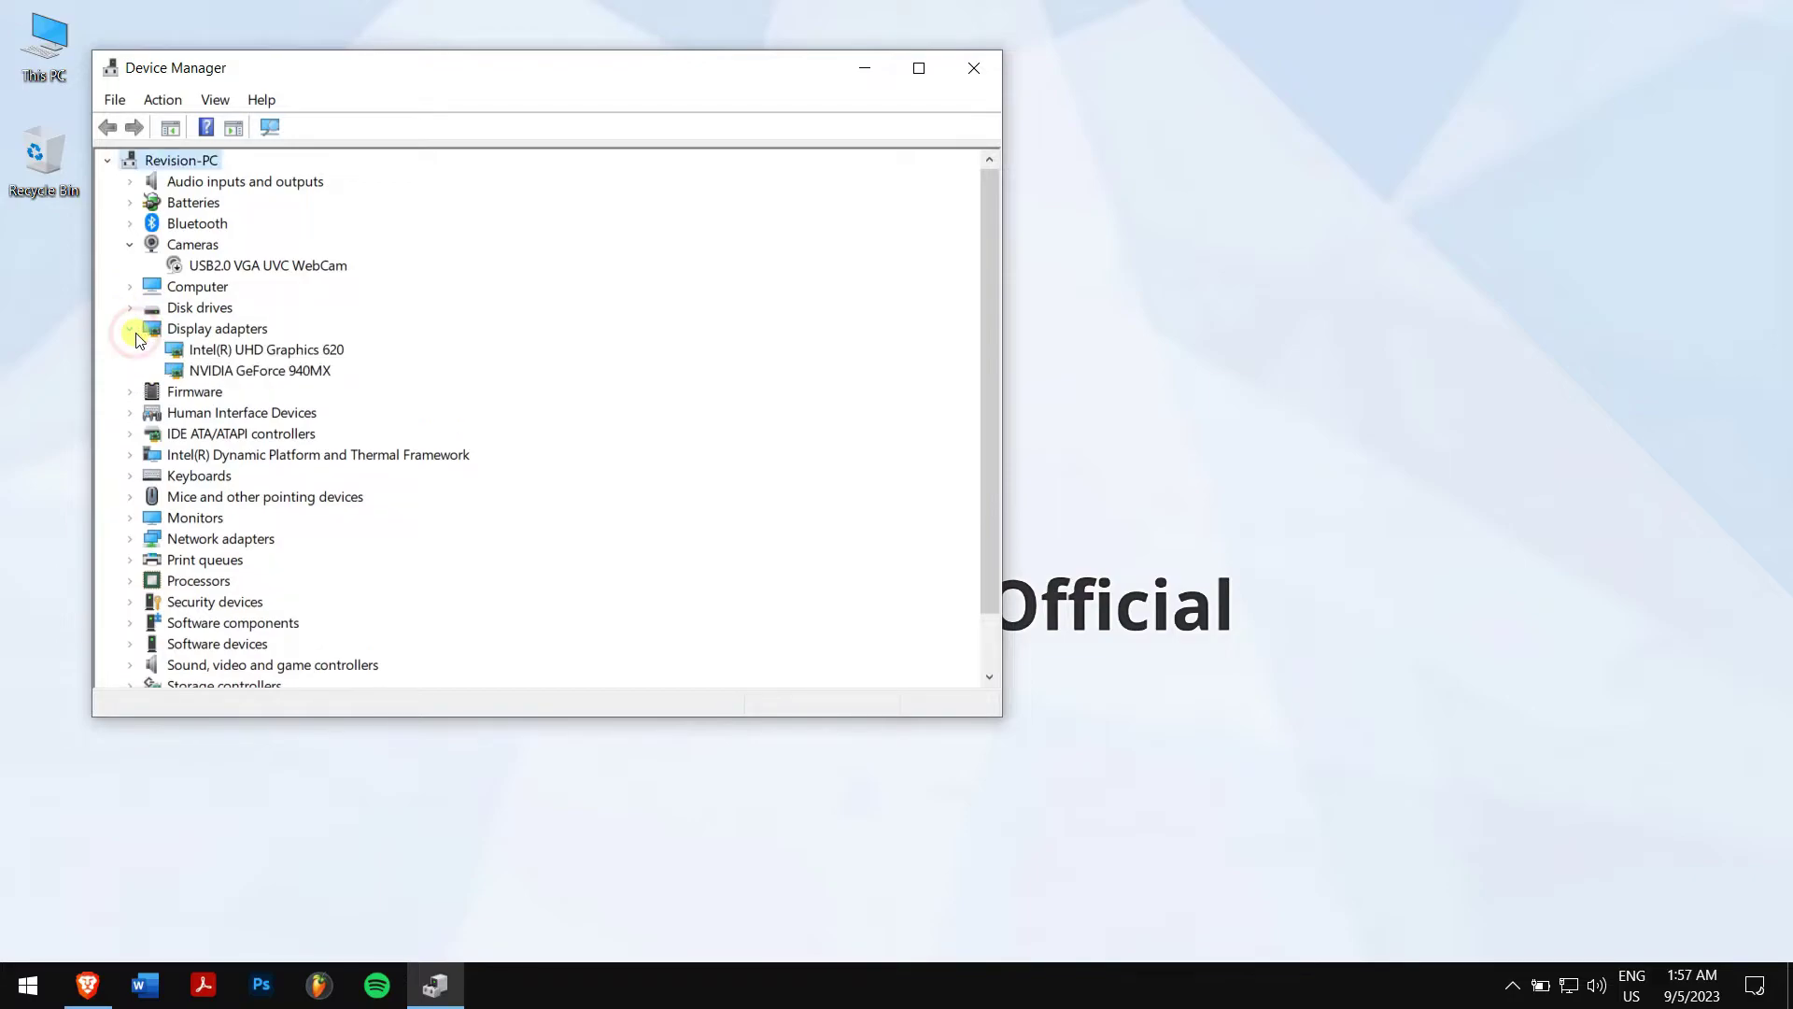
left_click(279, 353)
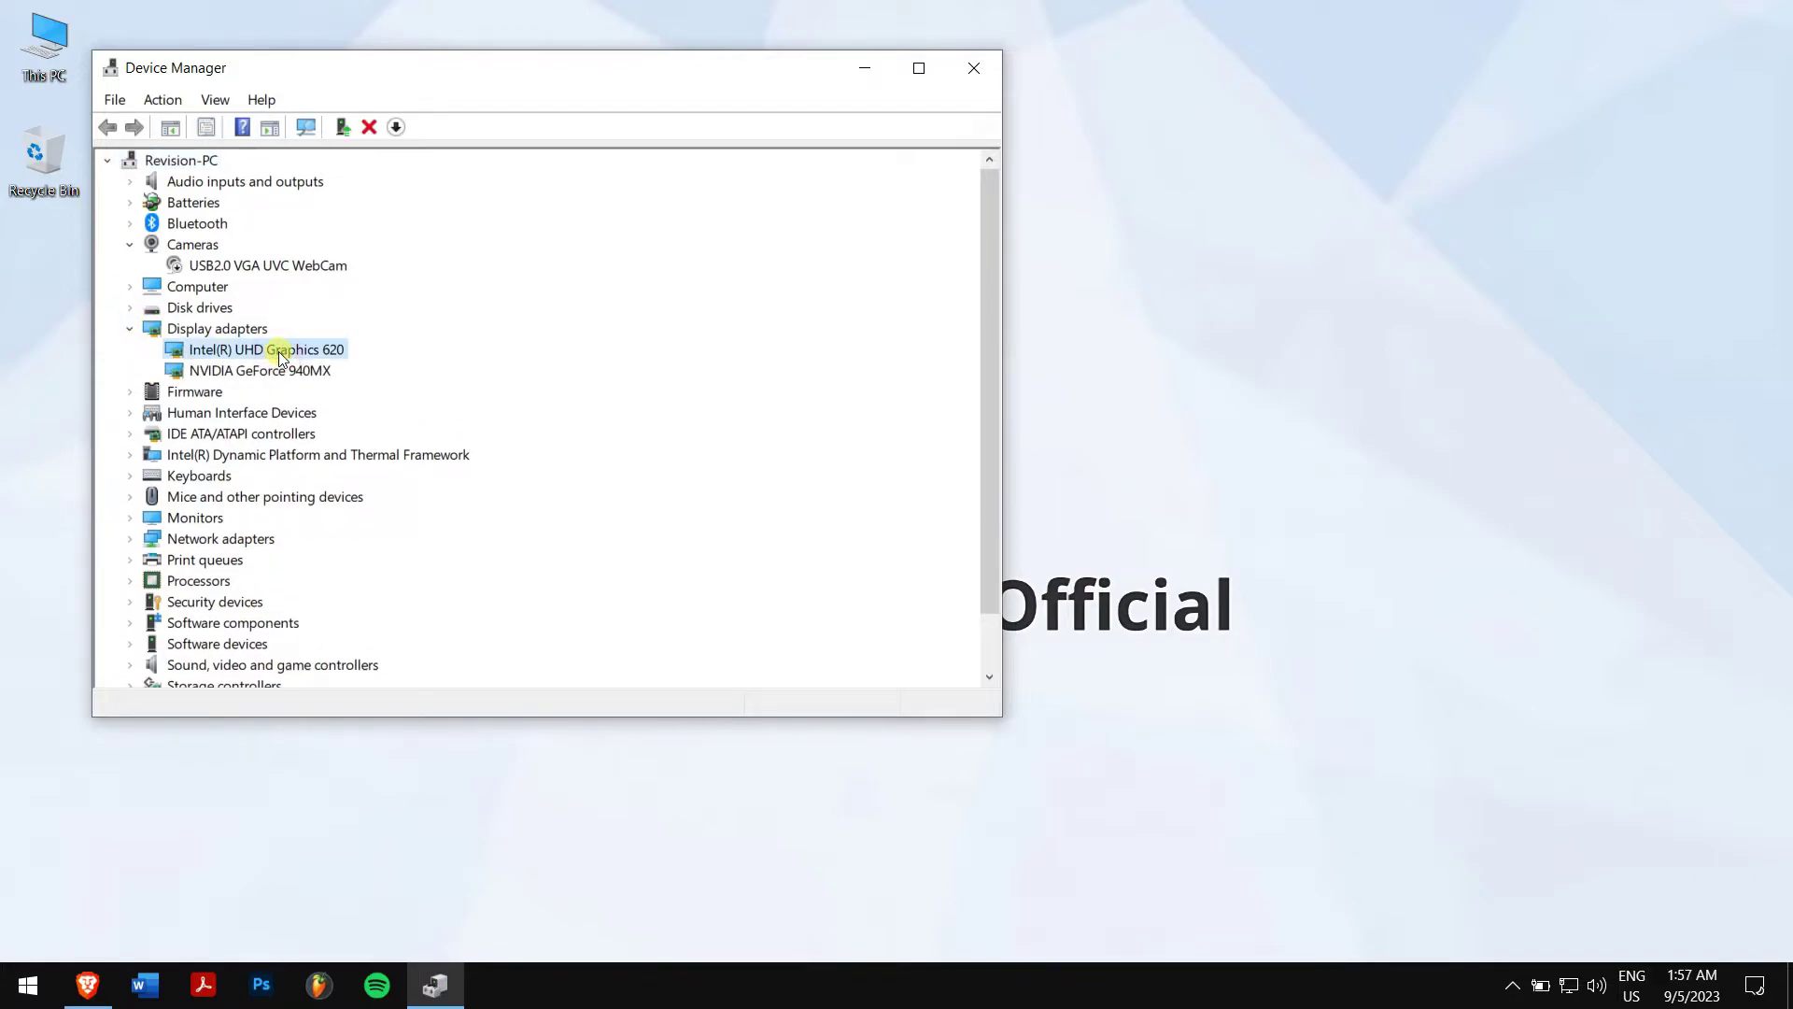
right_click(278, 353)
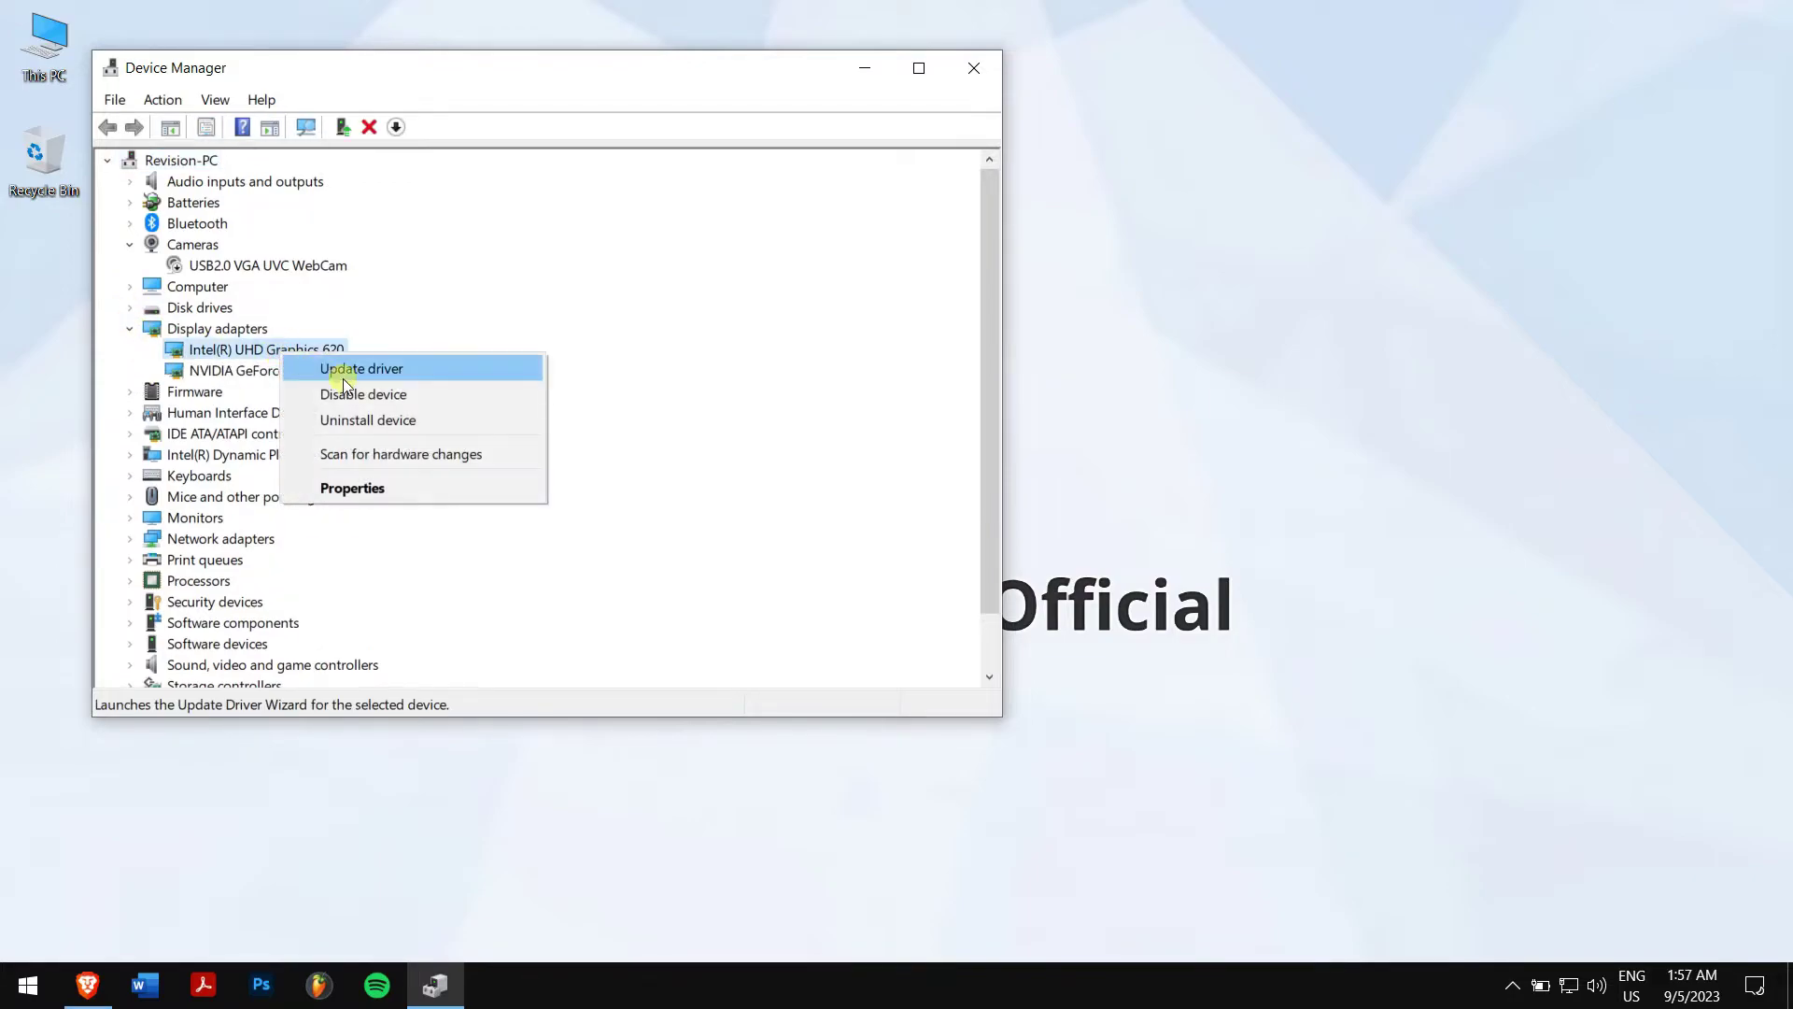
left_click(464, 367)
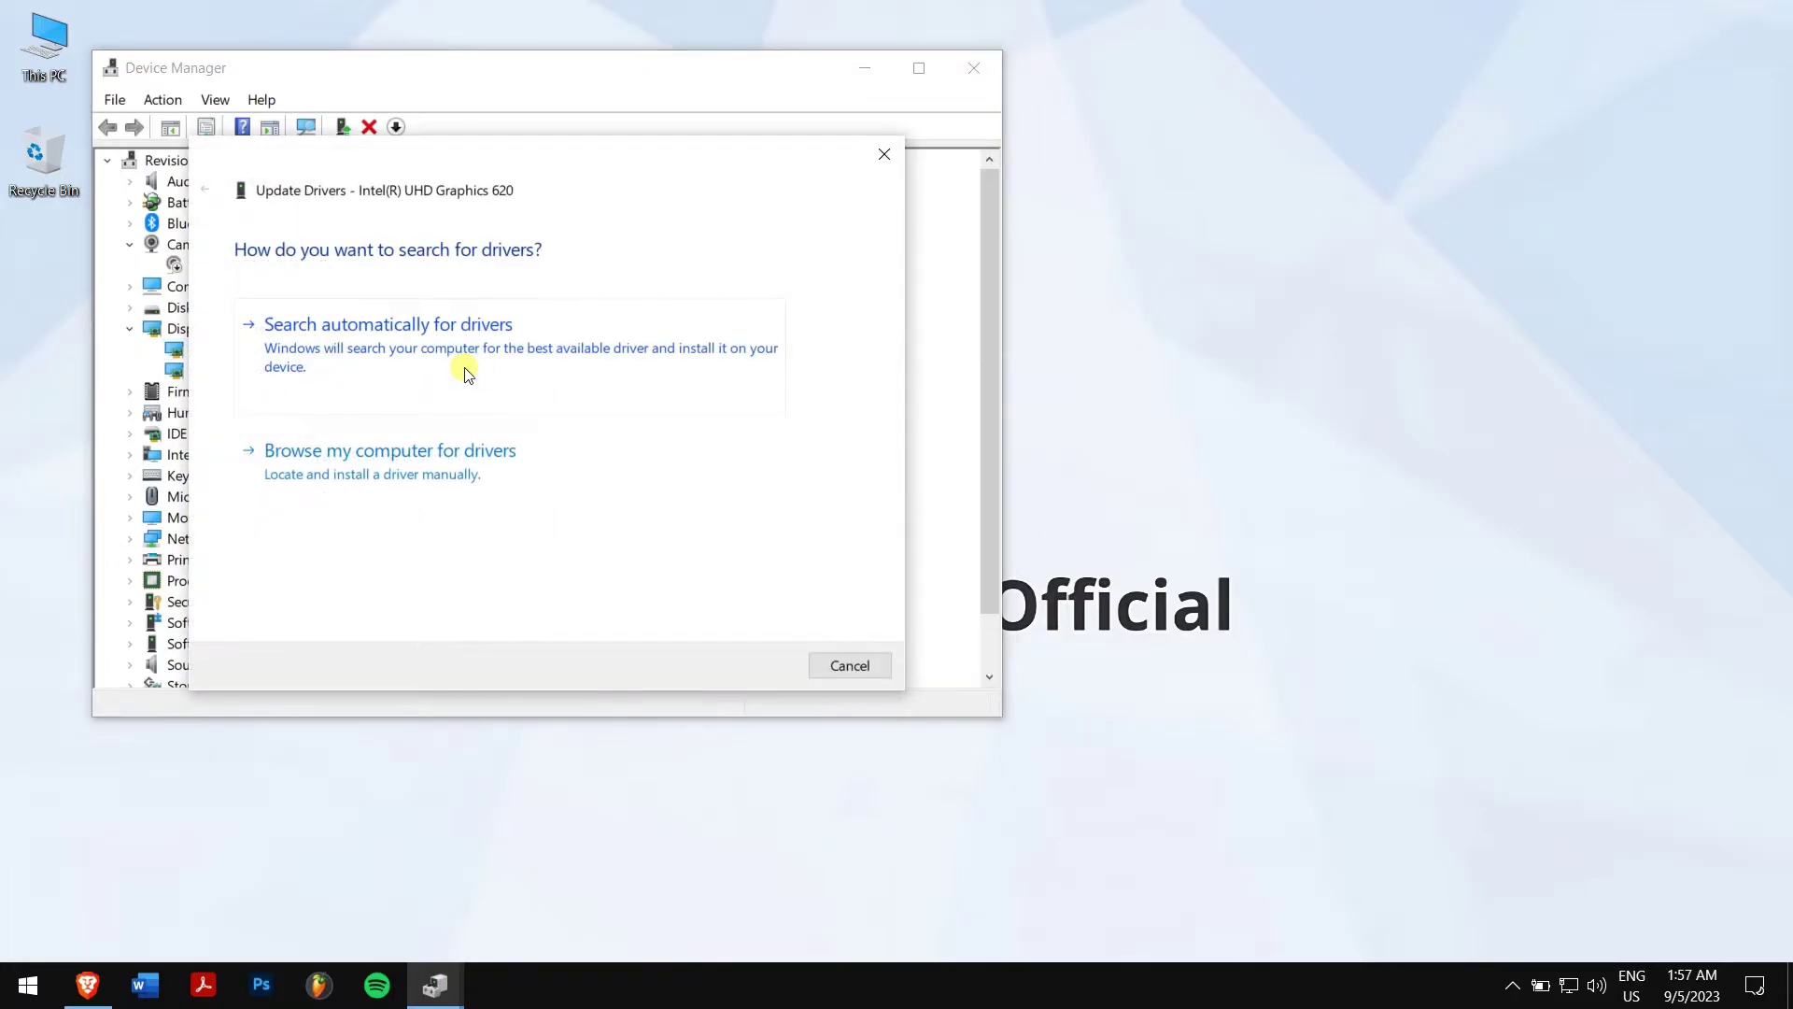
left_click(623, 349)
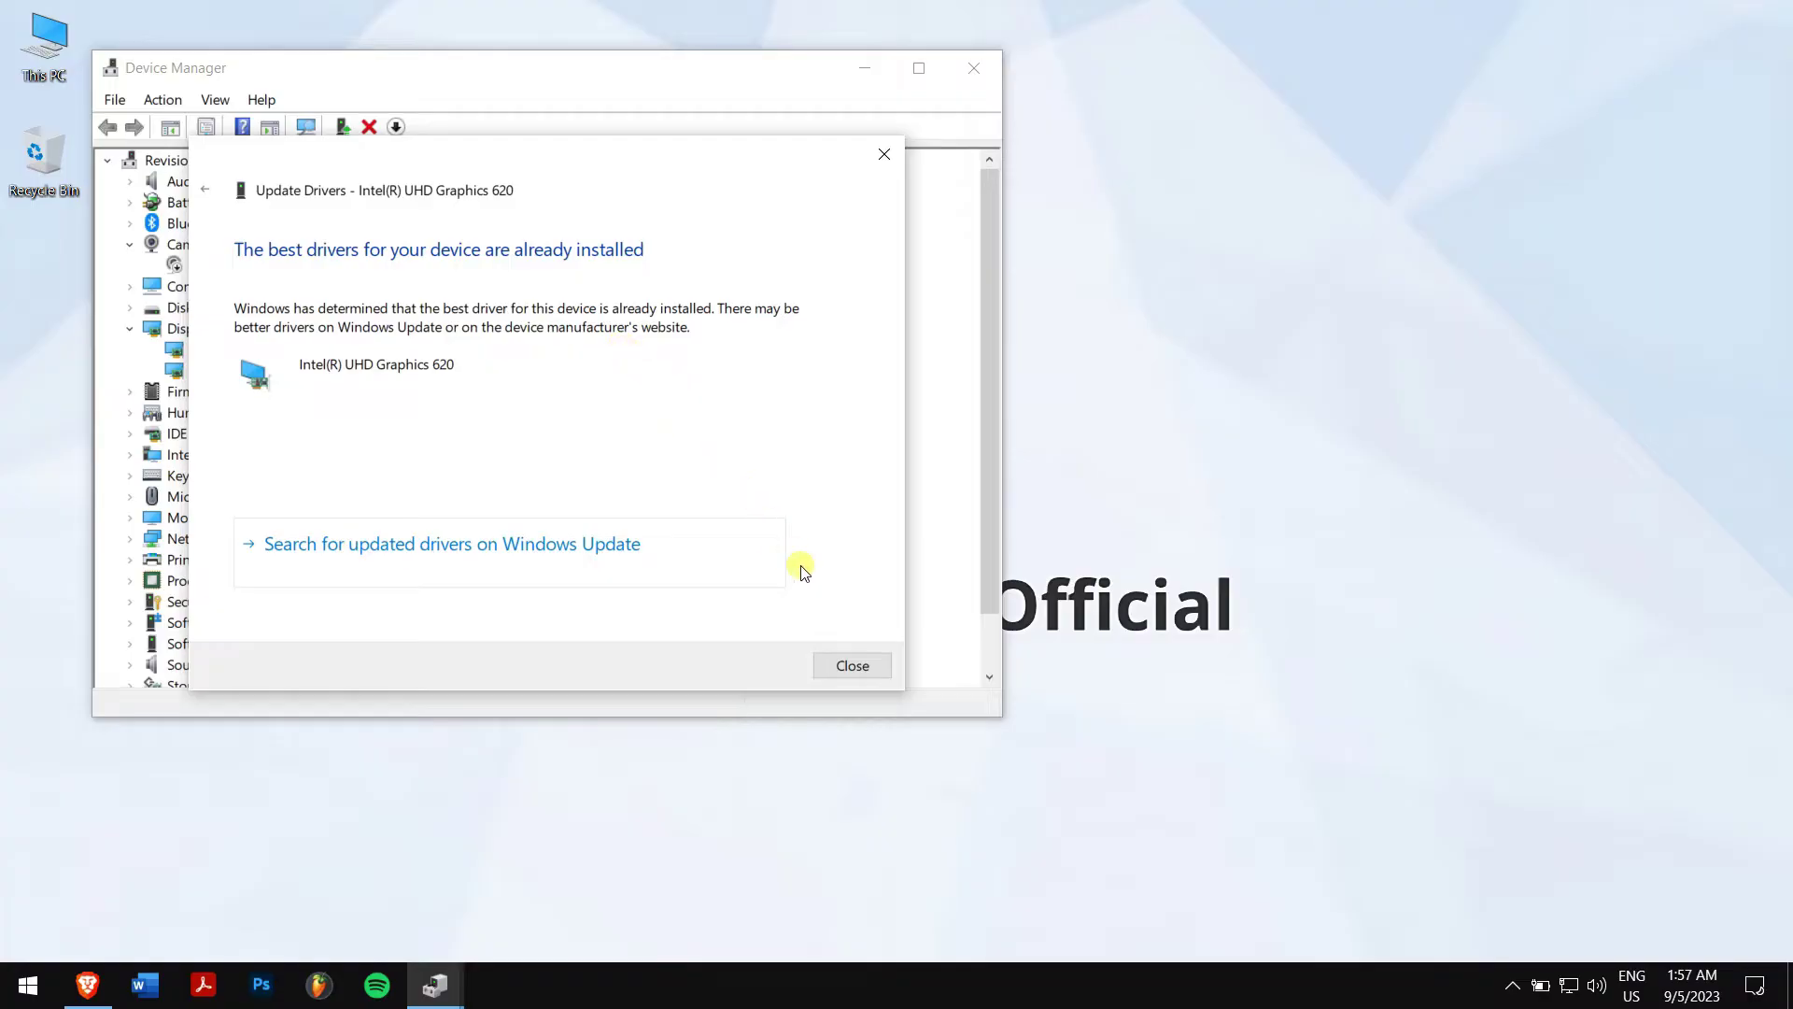
left_click(856, 662)
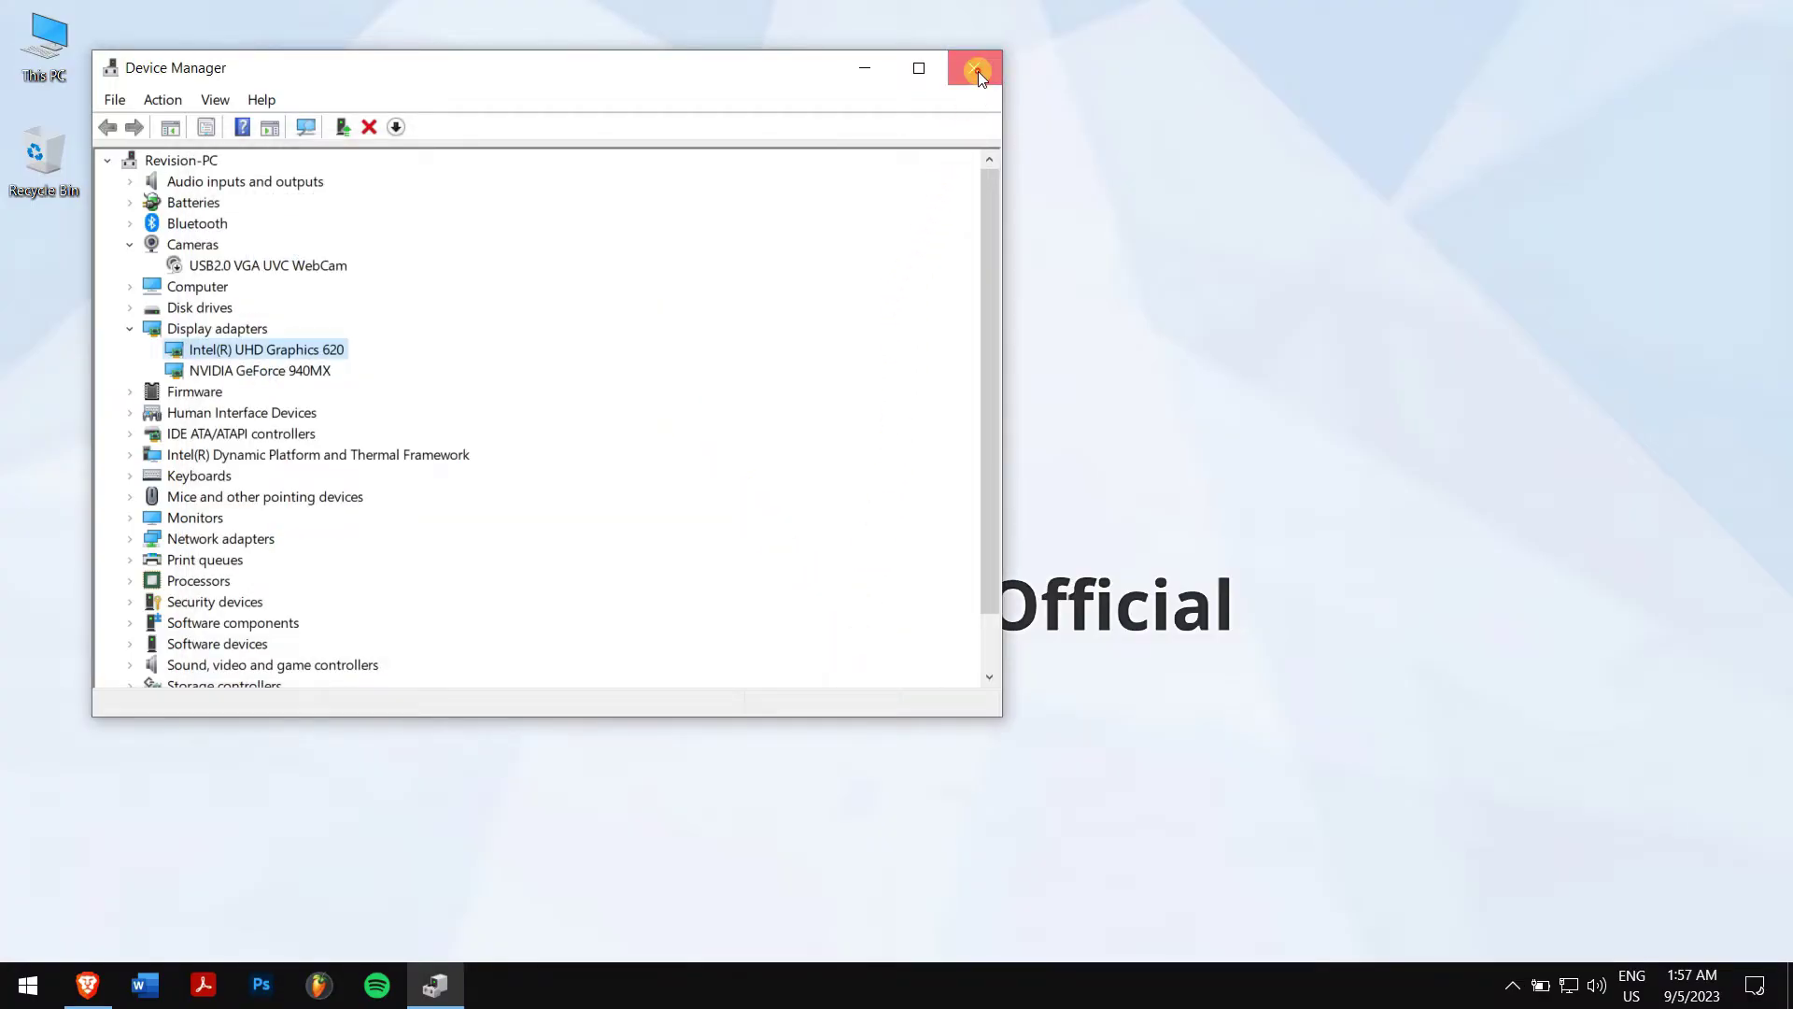
left_click(977, 72)
- Refresh the desktop, browse the AnyRecover website, then minimize it and open Start
right_click(390, 246)
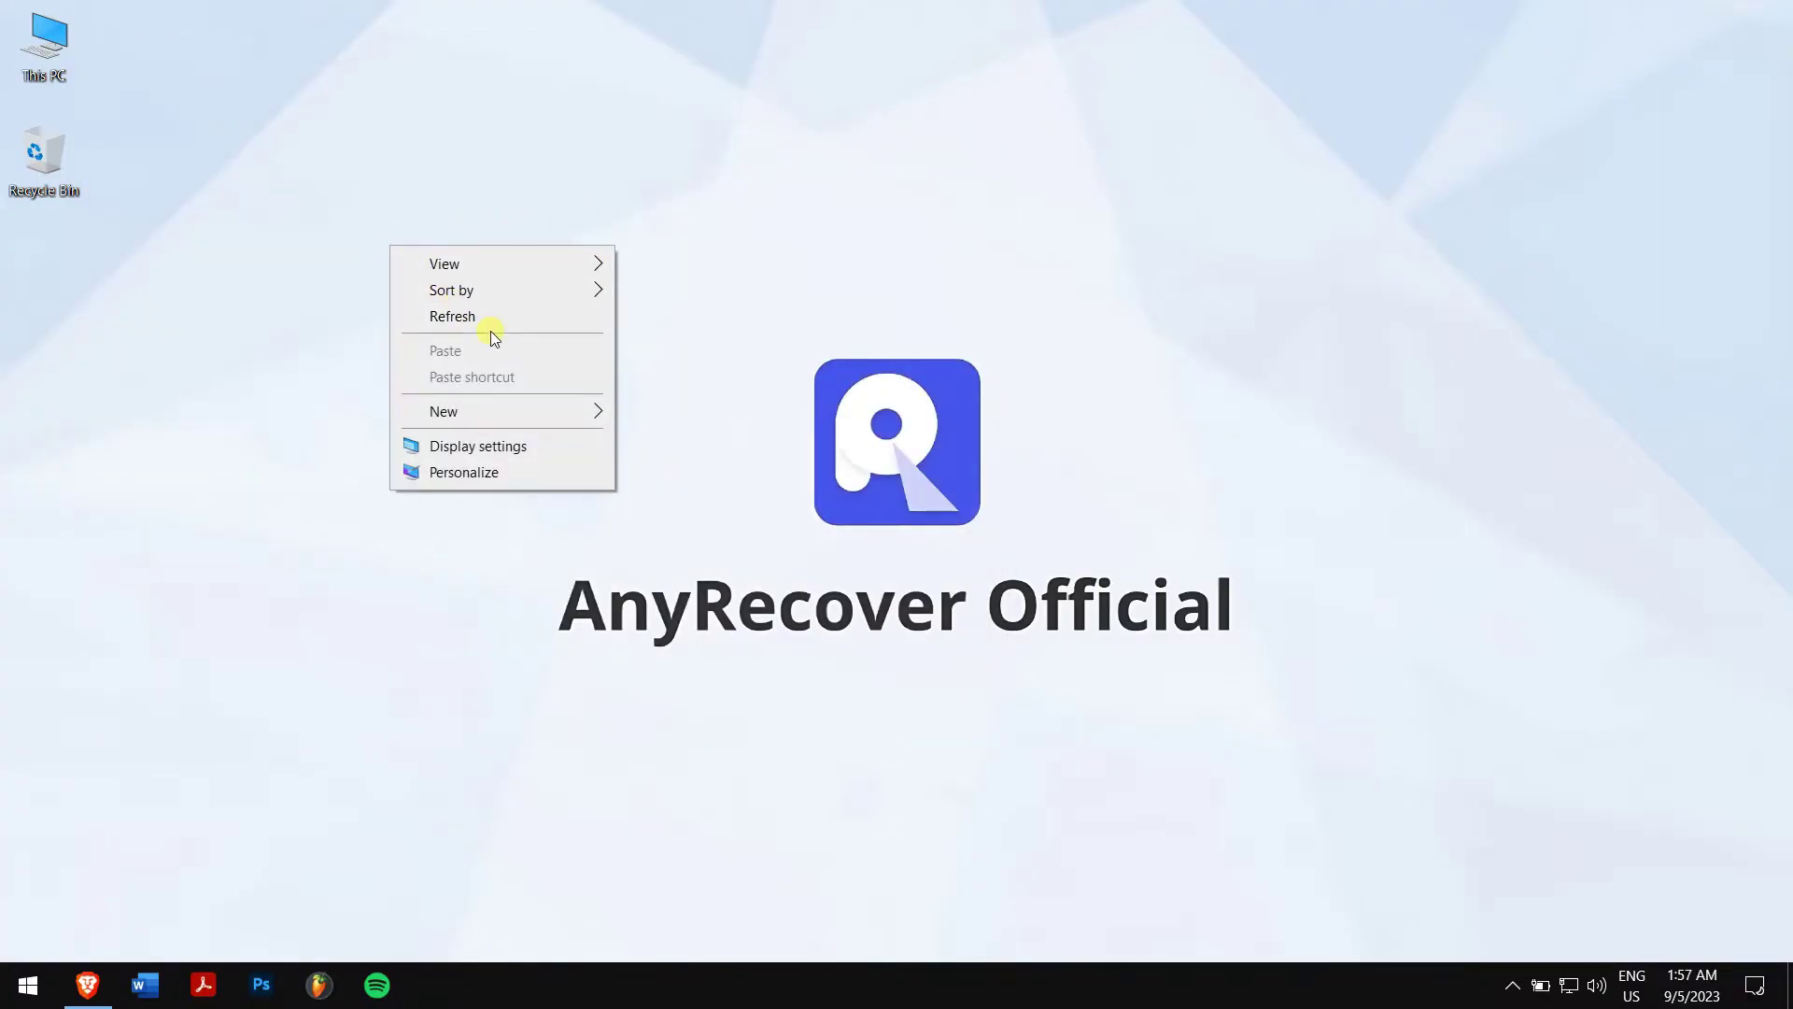
left_click(498, 328)
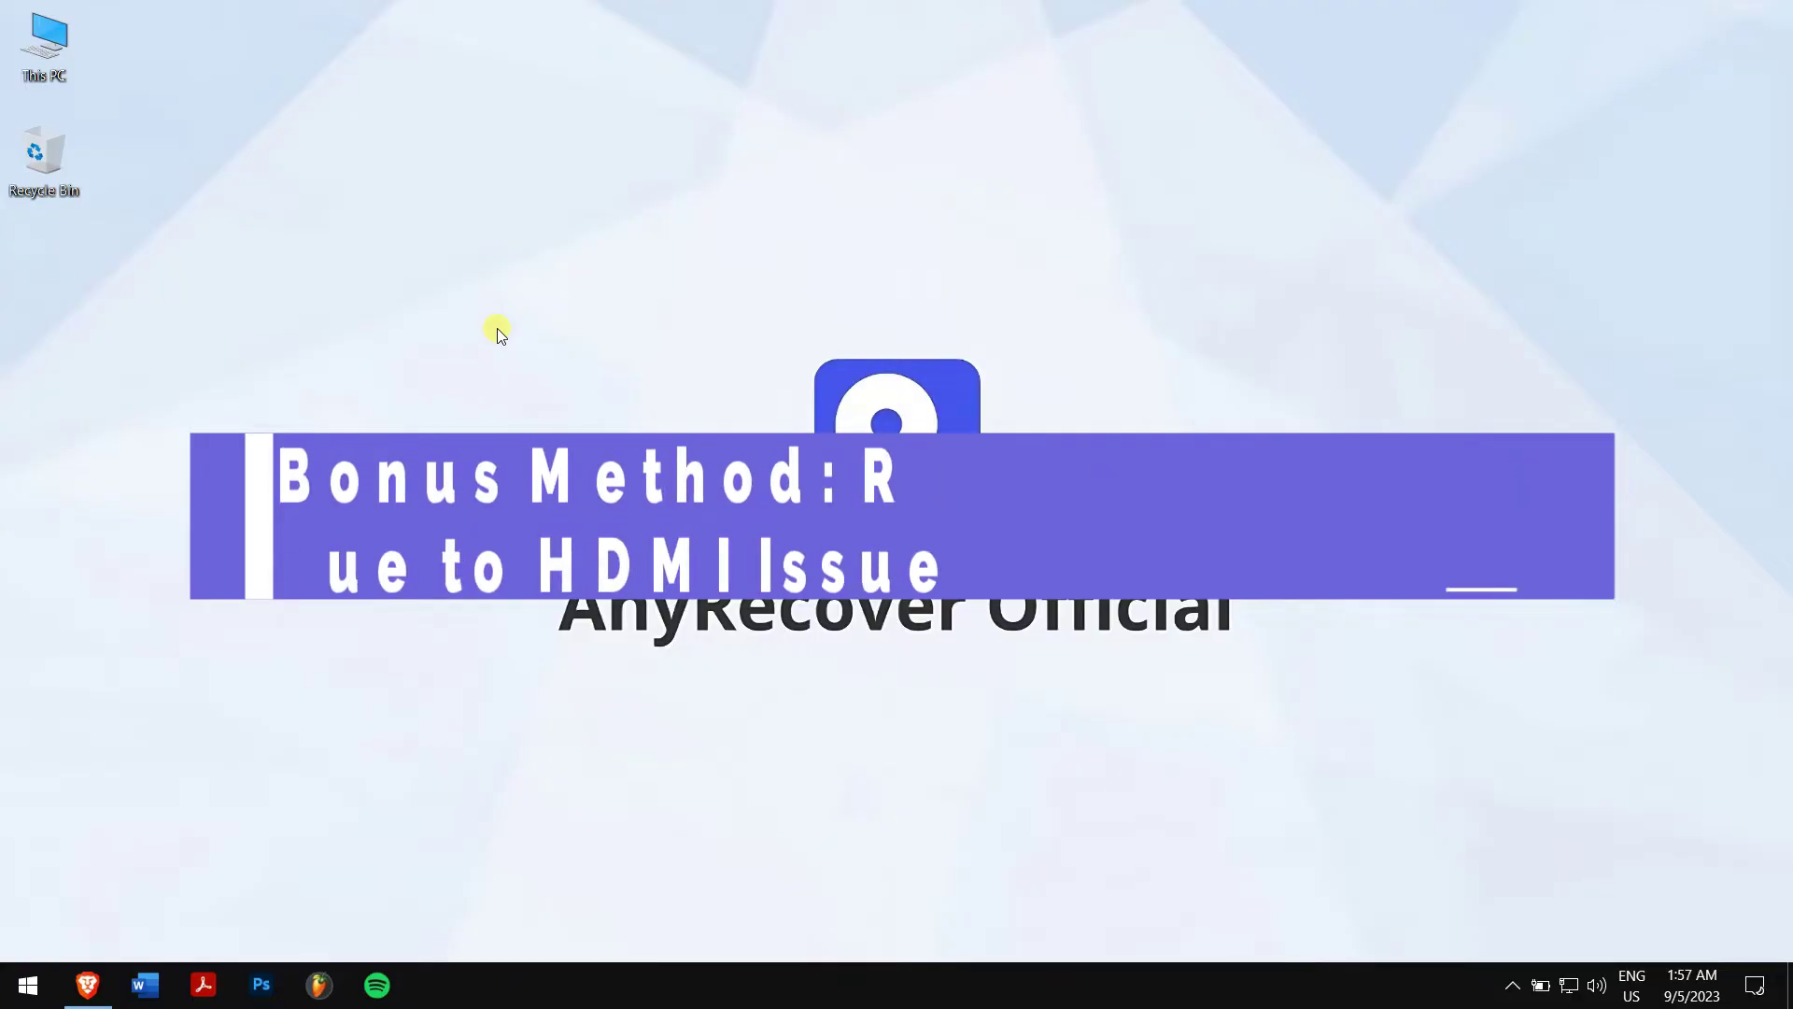
left_click(104, 991)
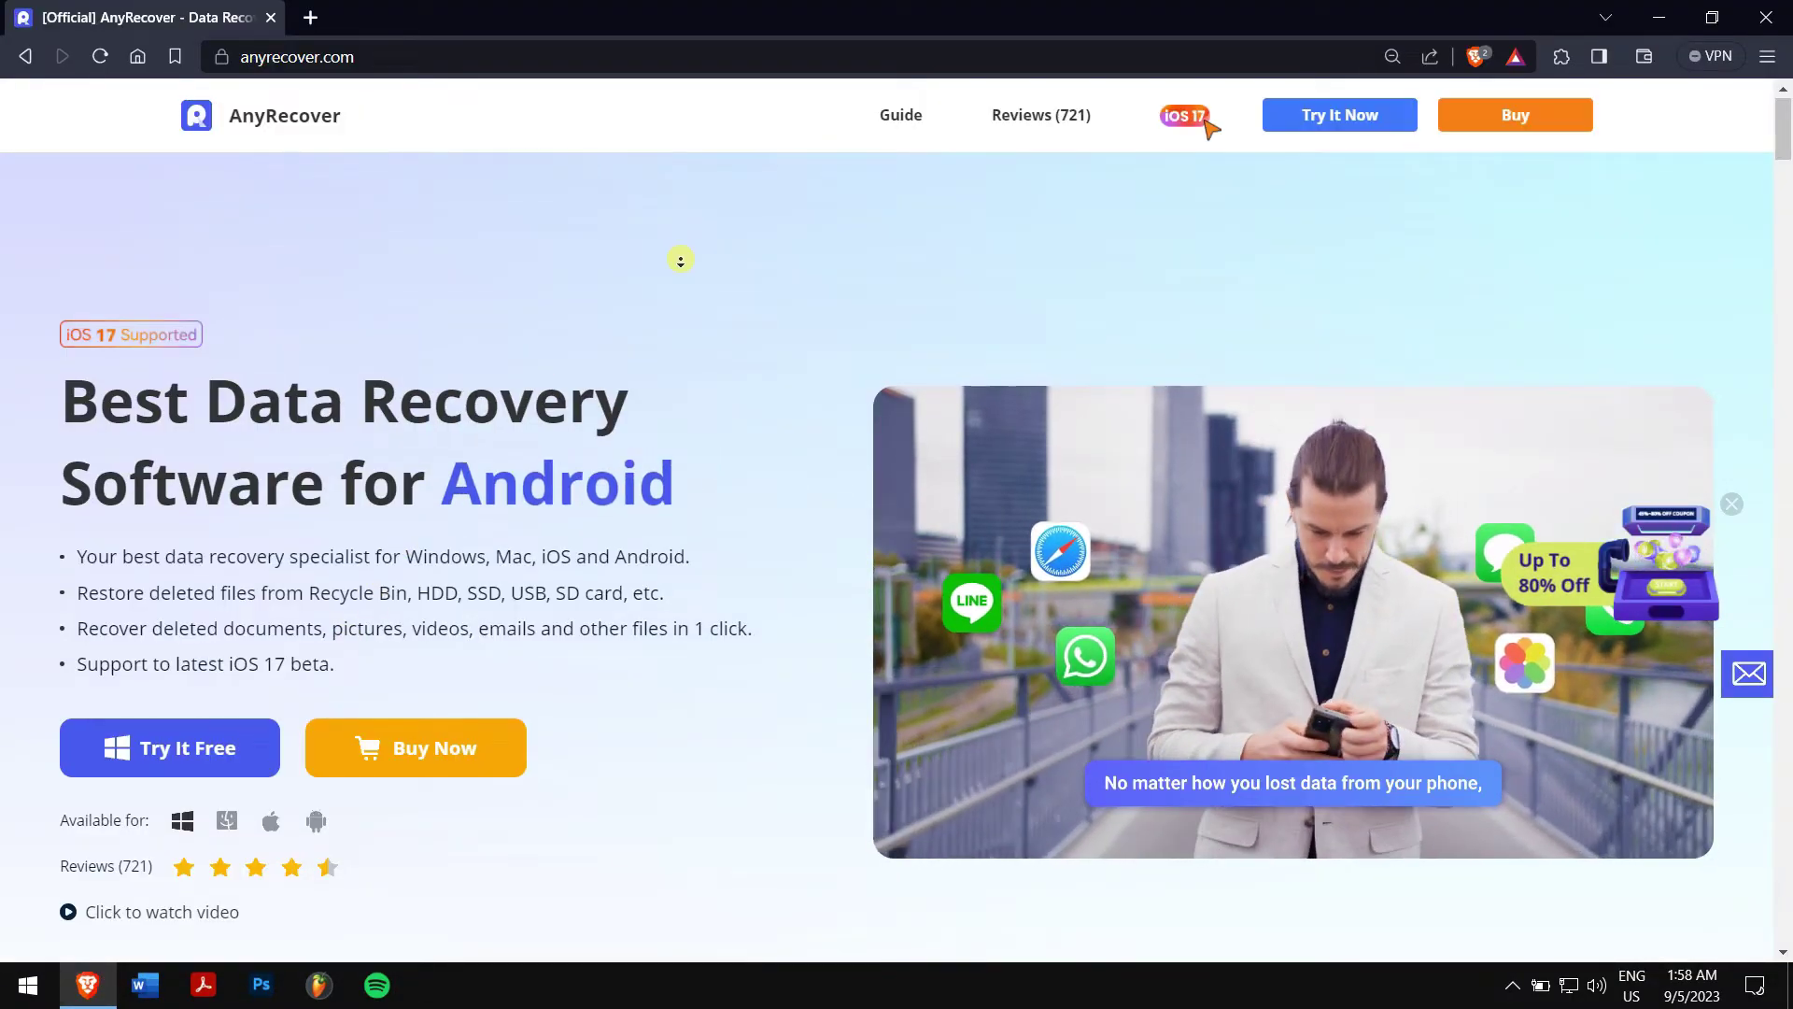
scroll(678, 246, "down", 1)
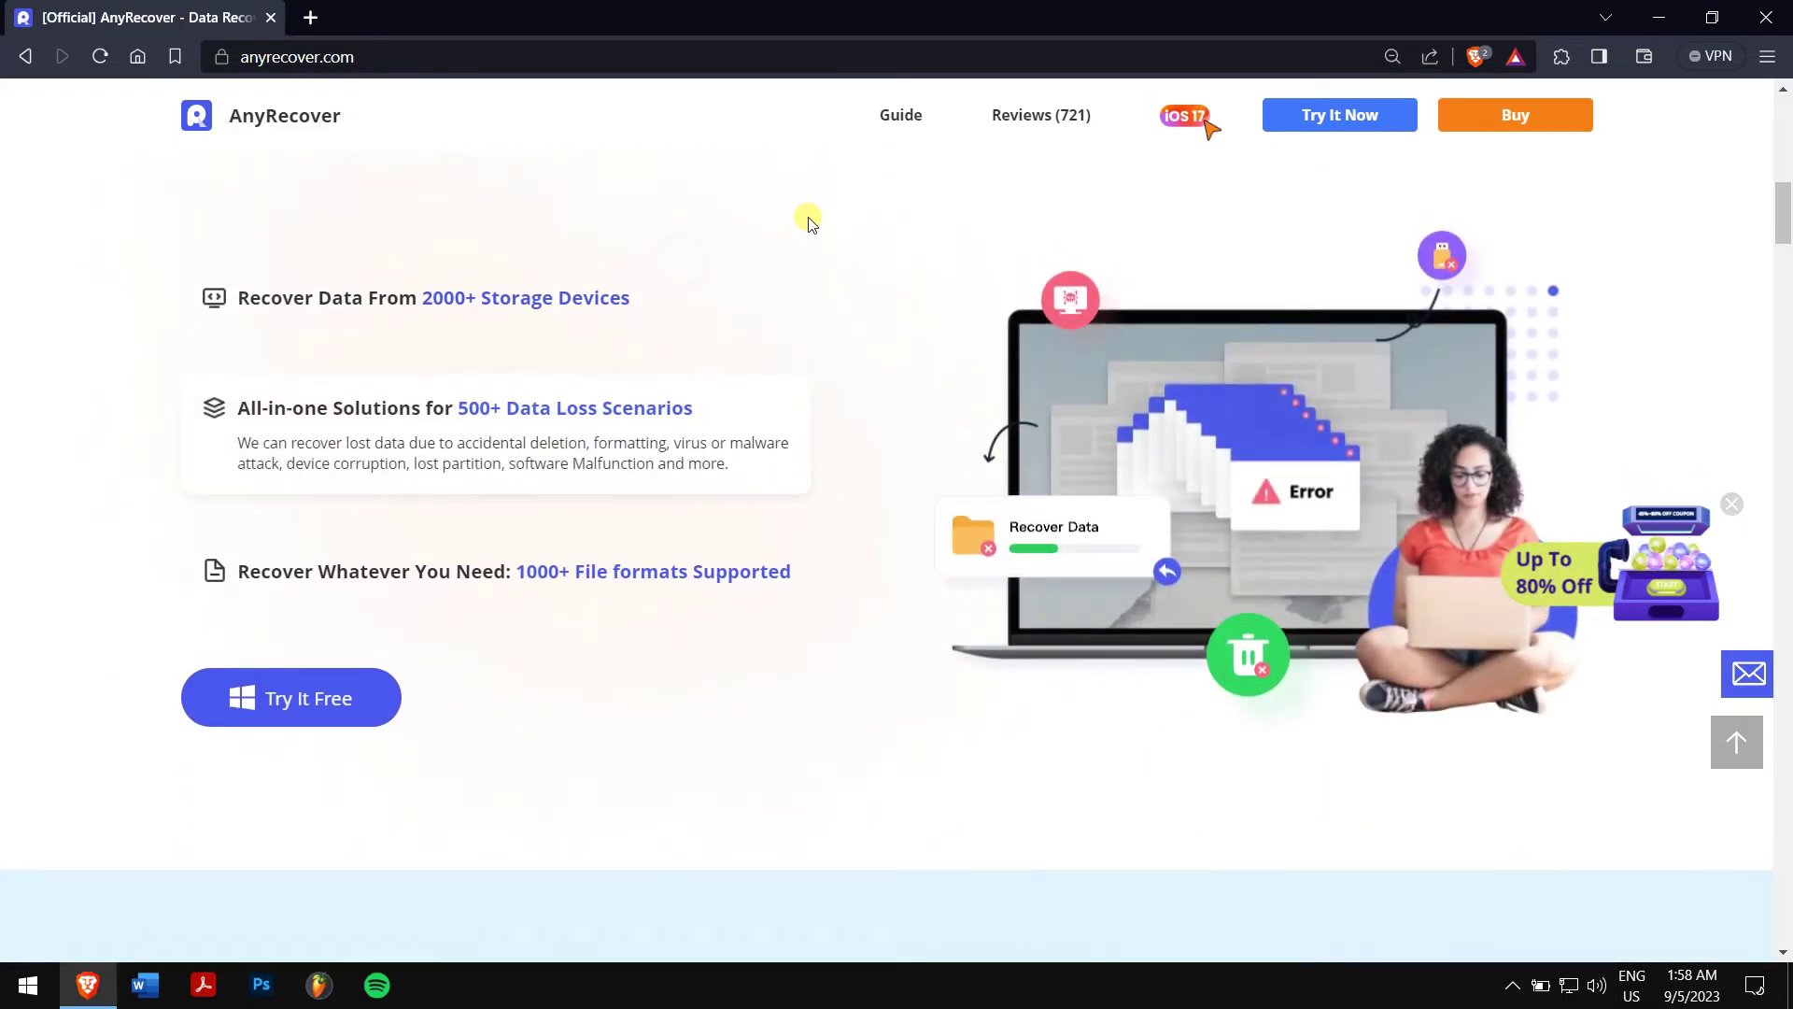
left_click(1650, 14)
key("super")
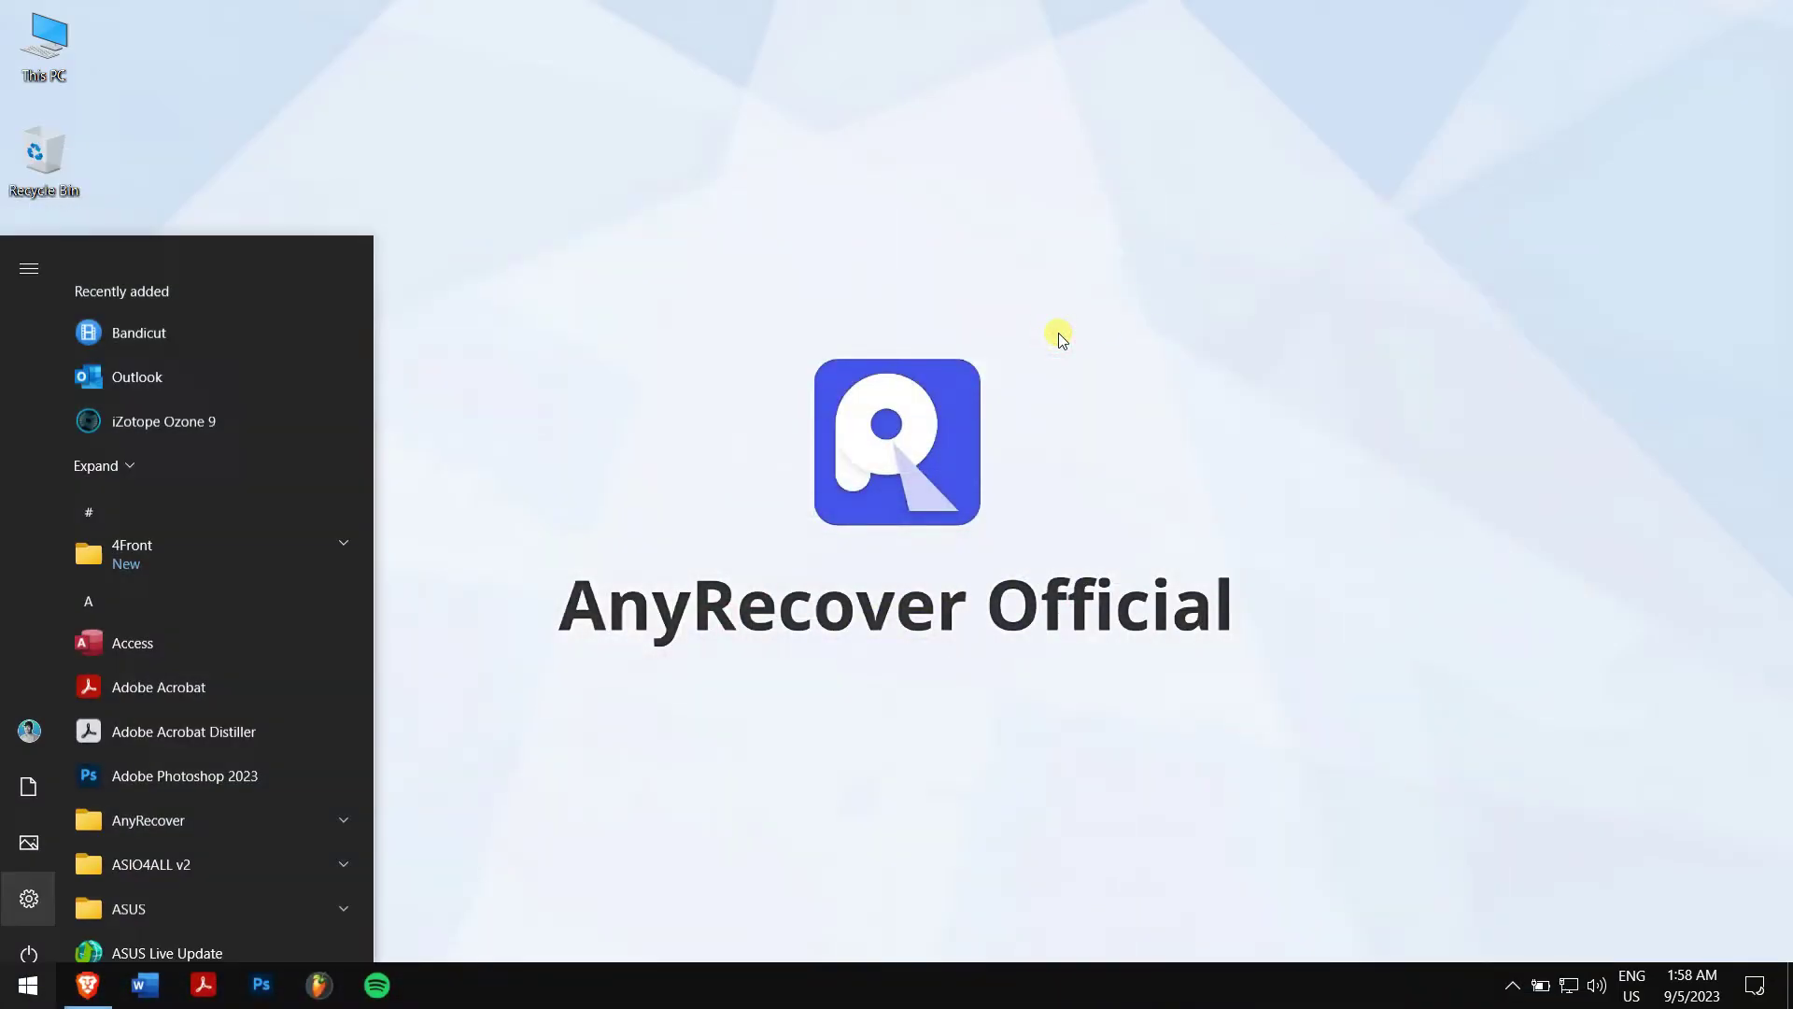
type("any")
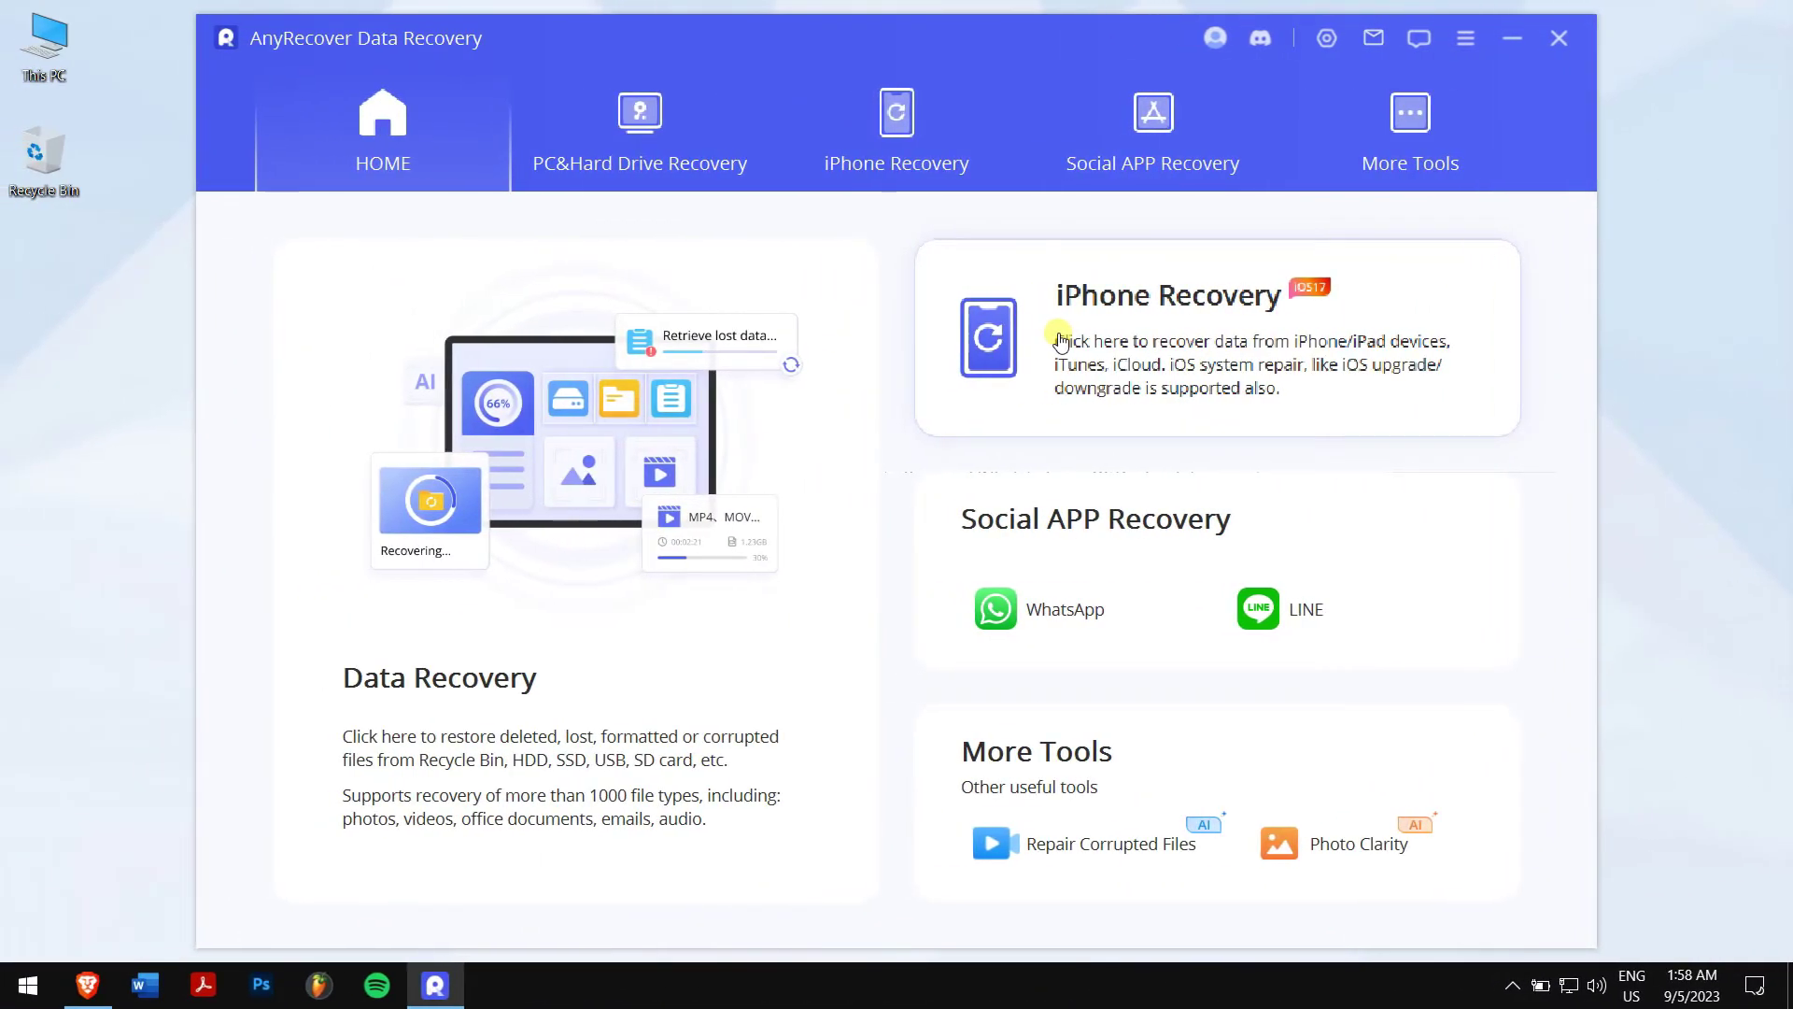
- Run a PC&Hard Drive Recovery scan of Local Disk (C), finding 345,568 files
left_click(674, 146)
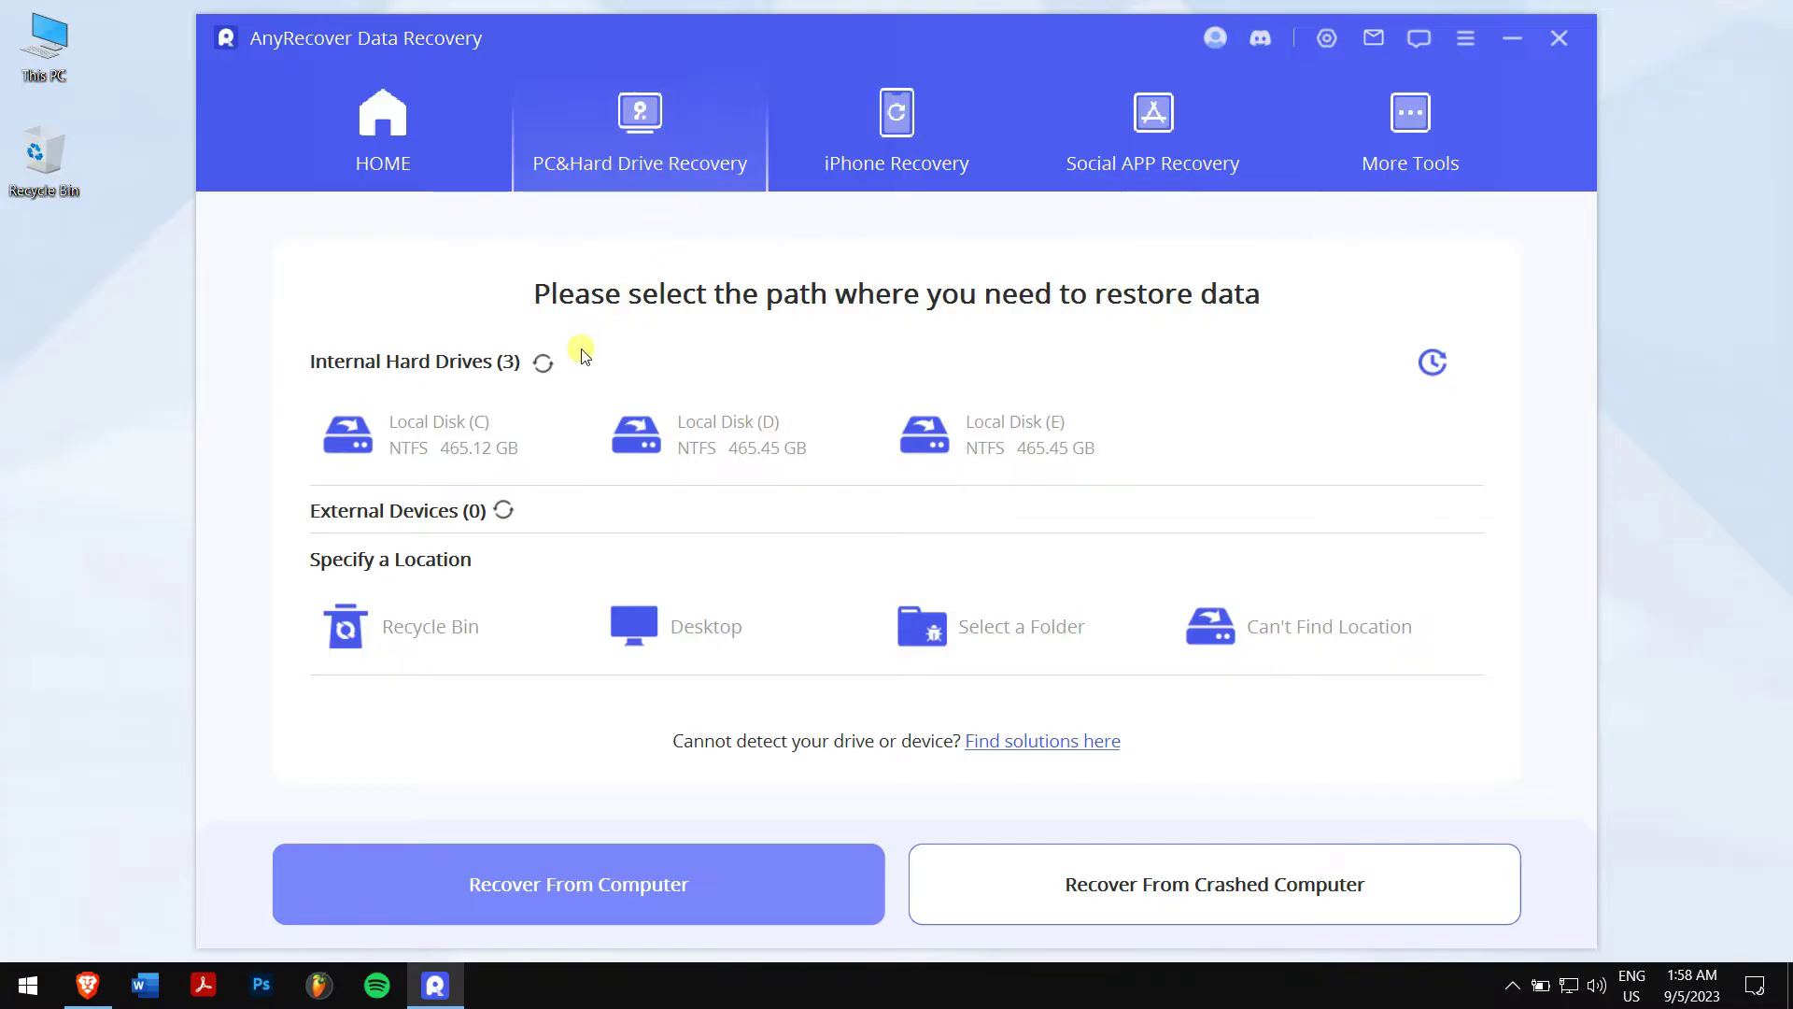
mouse_move(425, 435)
left_click(451, 436)
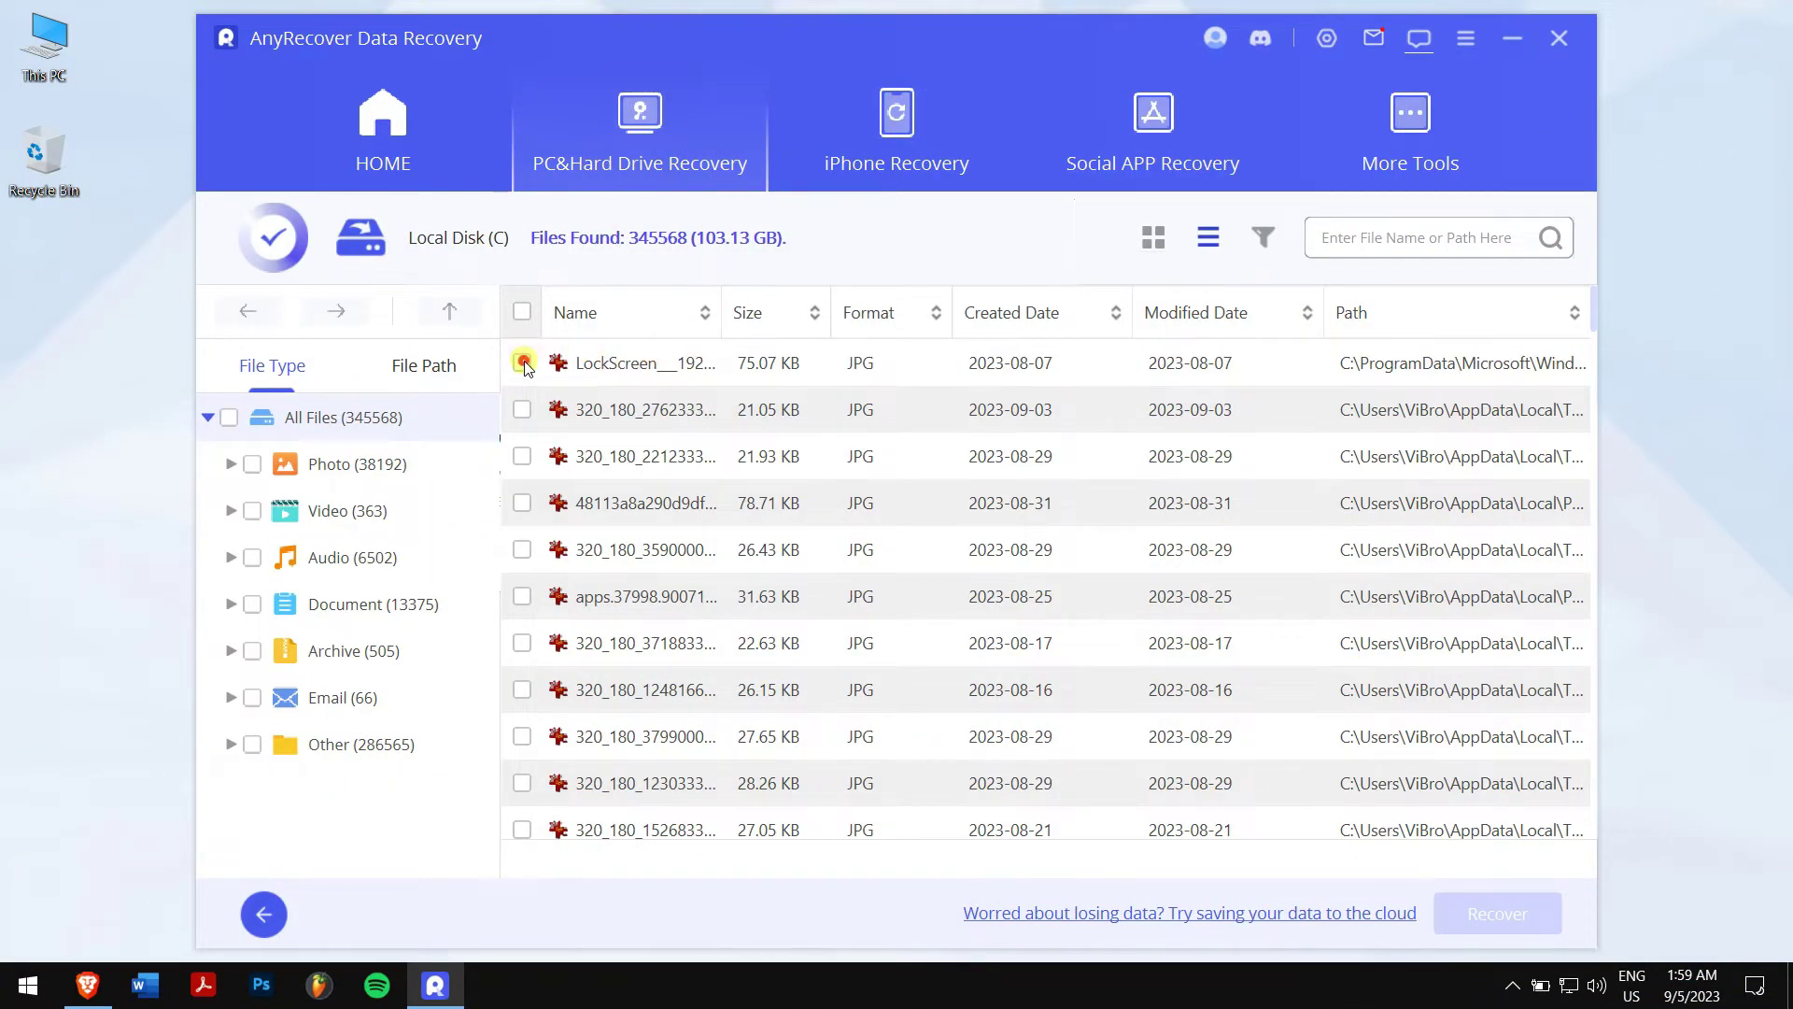
- Mark the first three found photos and preview the LockScreen image
left_click(521, 363)
left_click(521, 409)
left_click(522, 455)
left_click(666, 368)
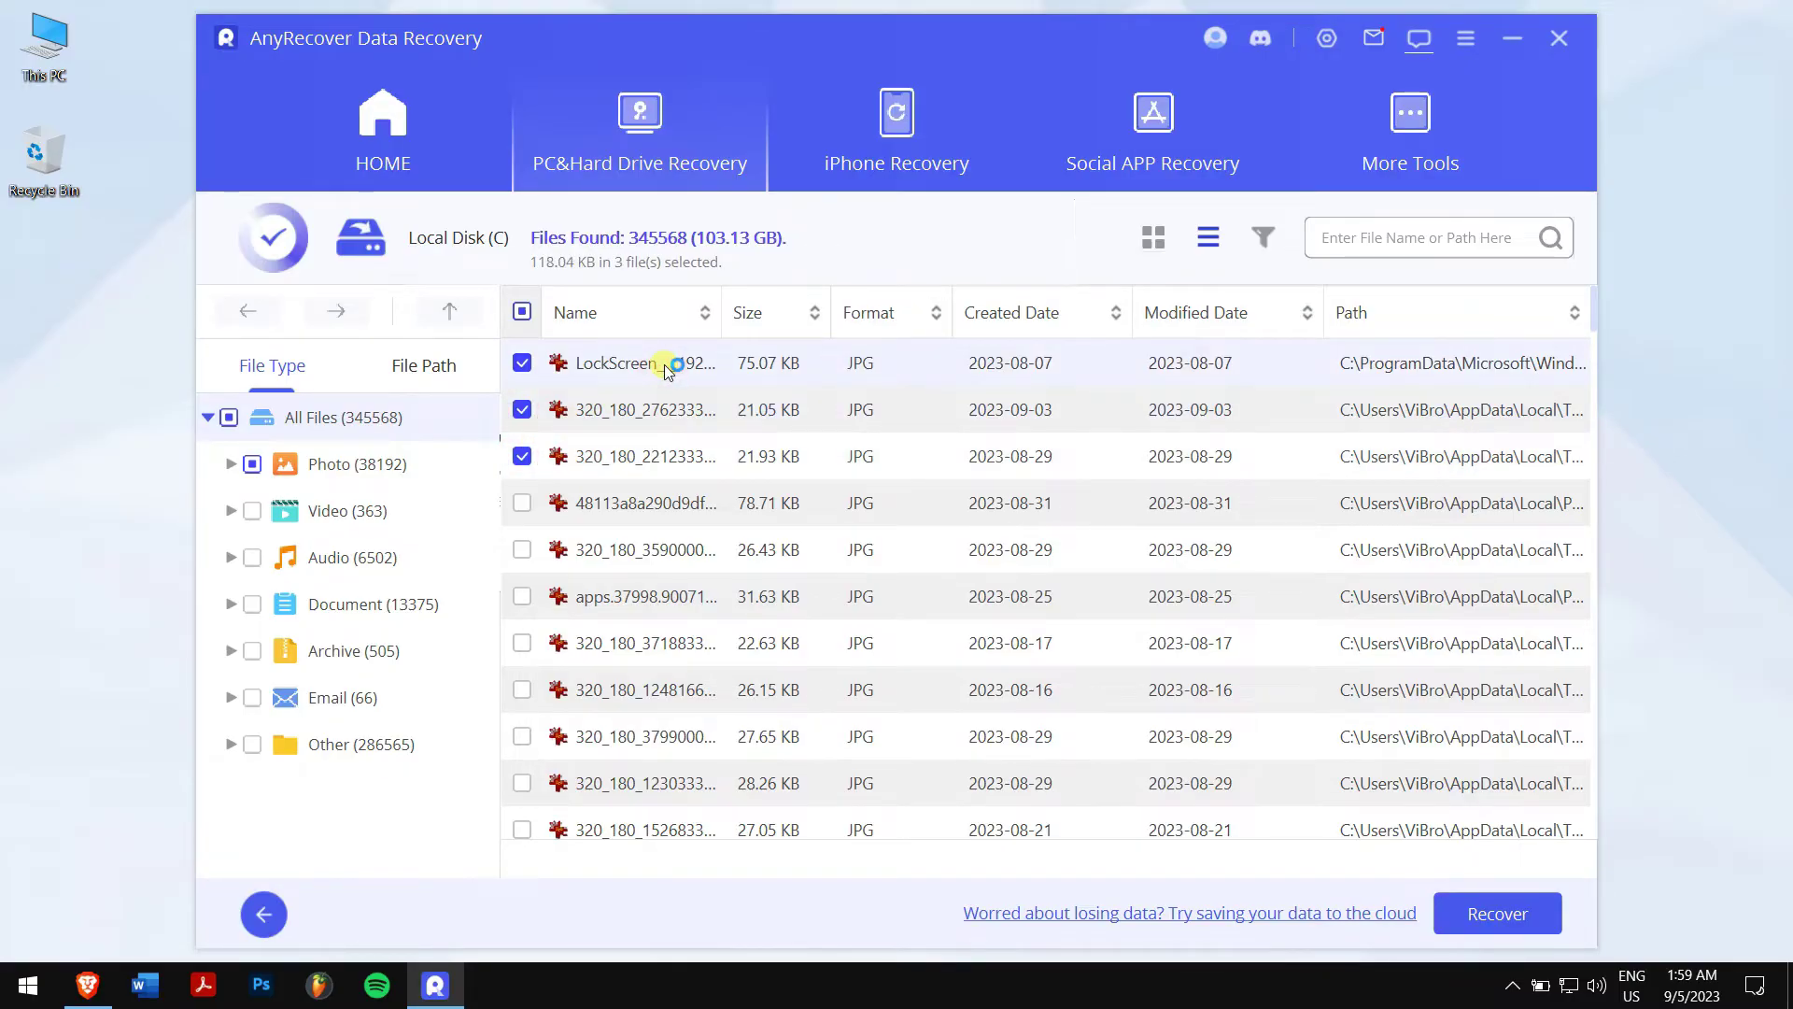
double_click(665, 364)
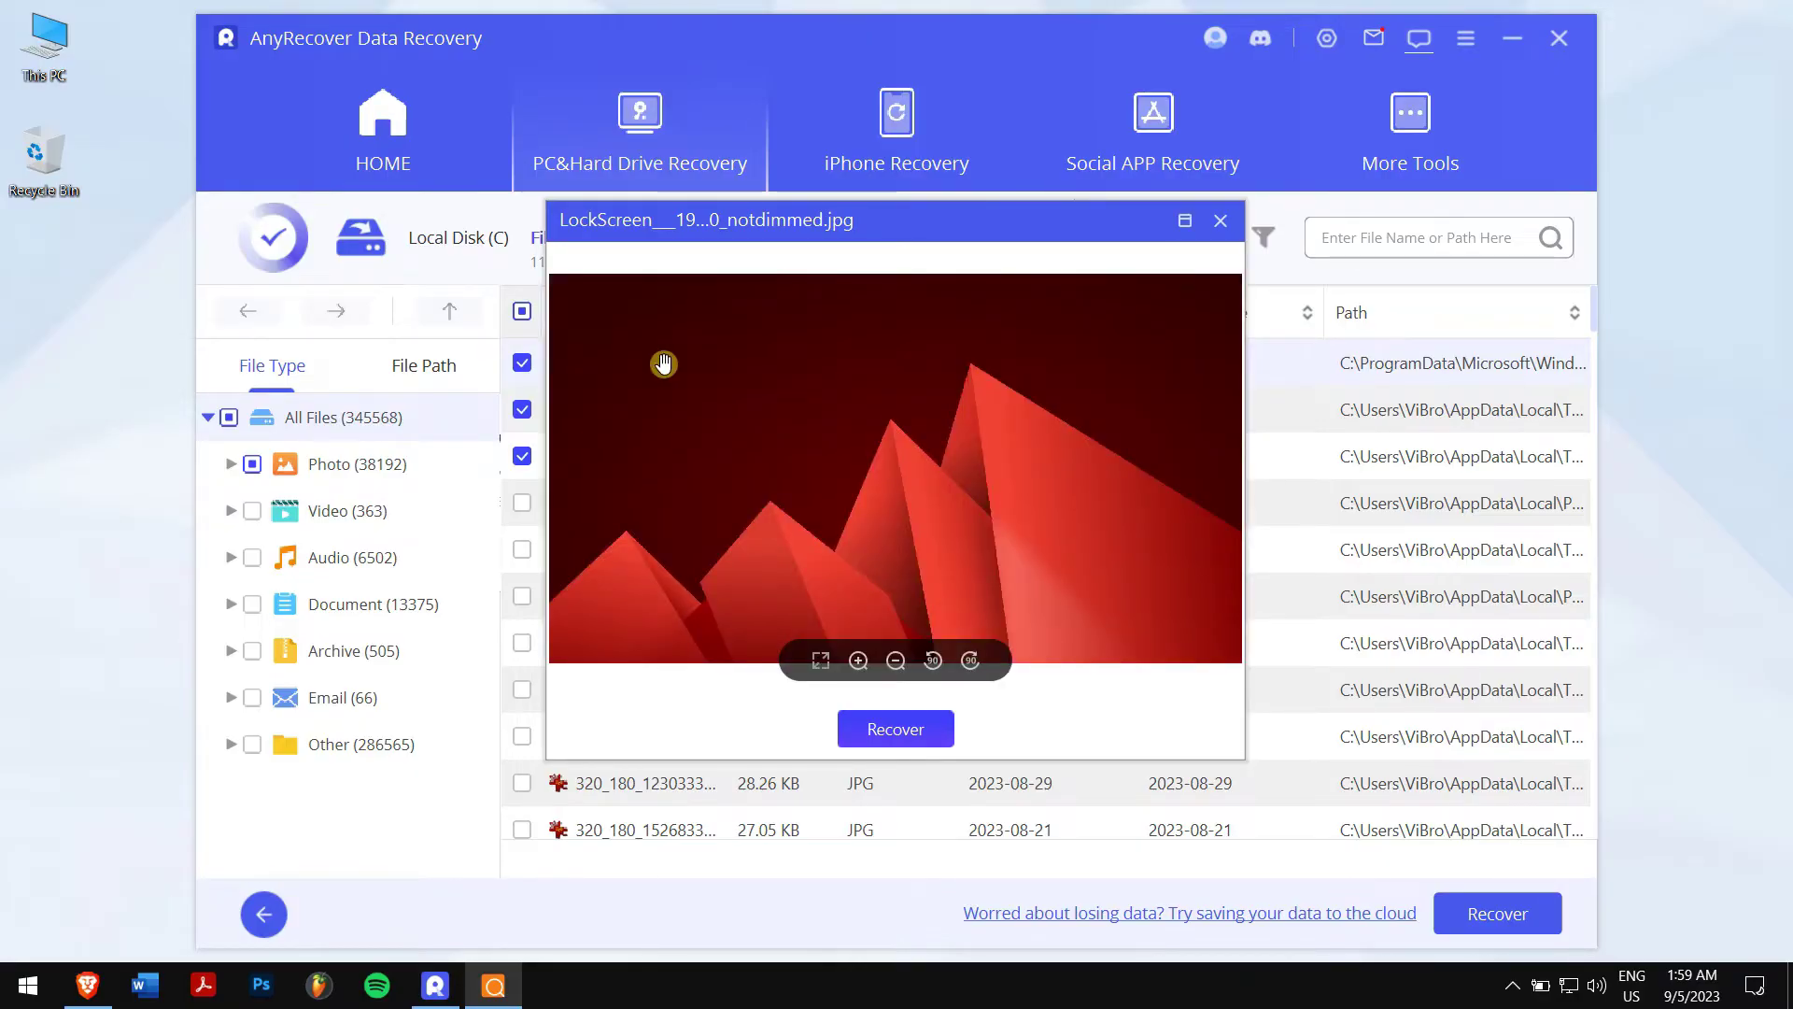
left_click(1221, 221)
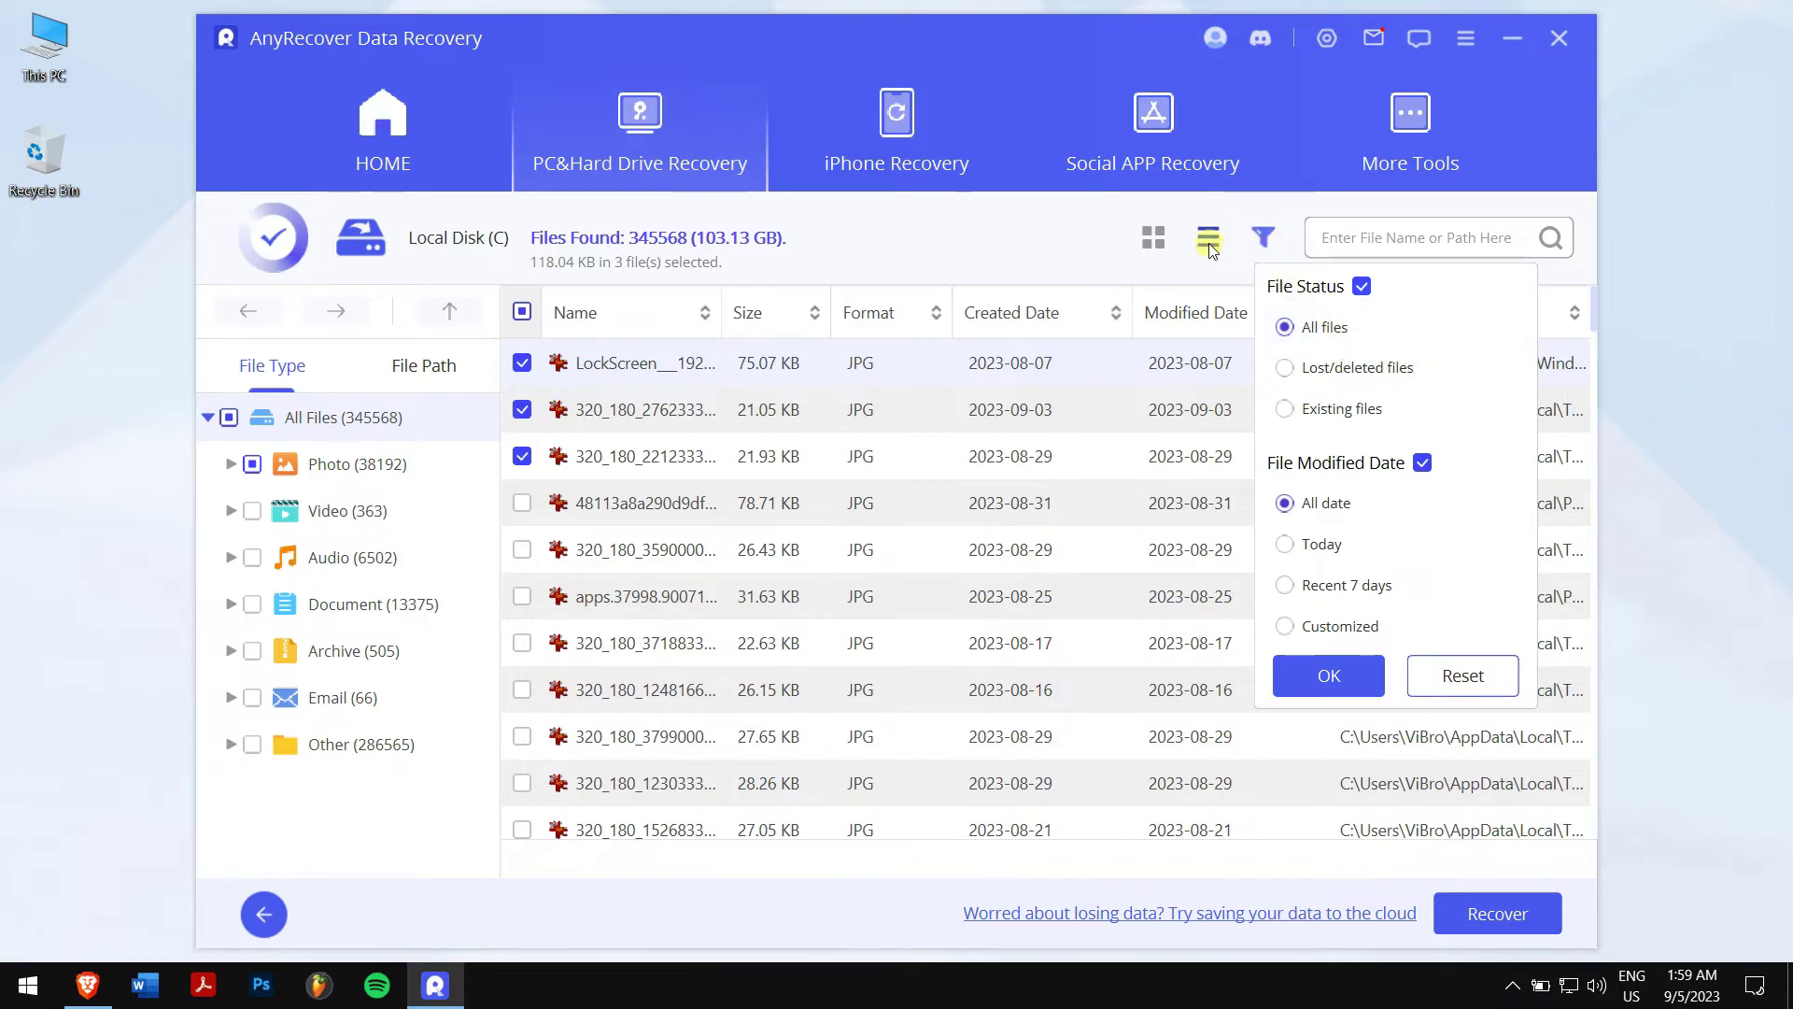
- Switch the results to thumbnail grid view and check the filter options without changes
left_click(1154, 238)
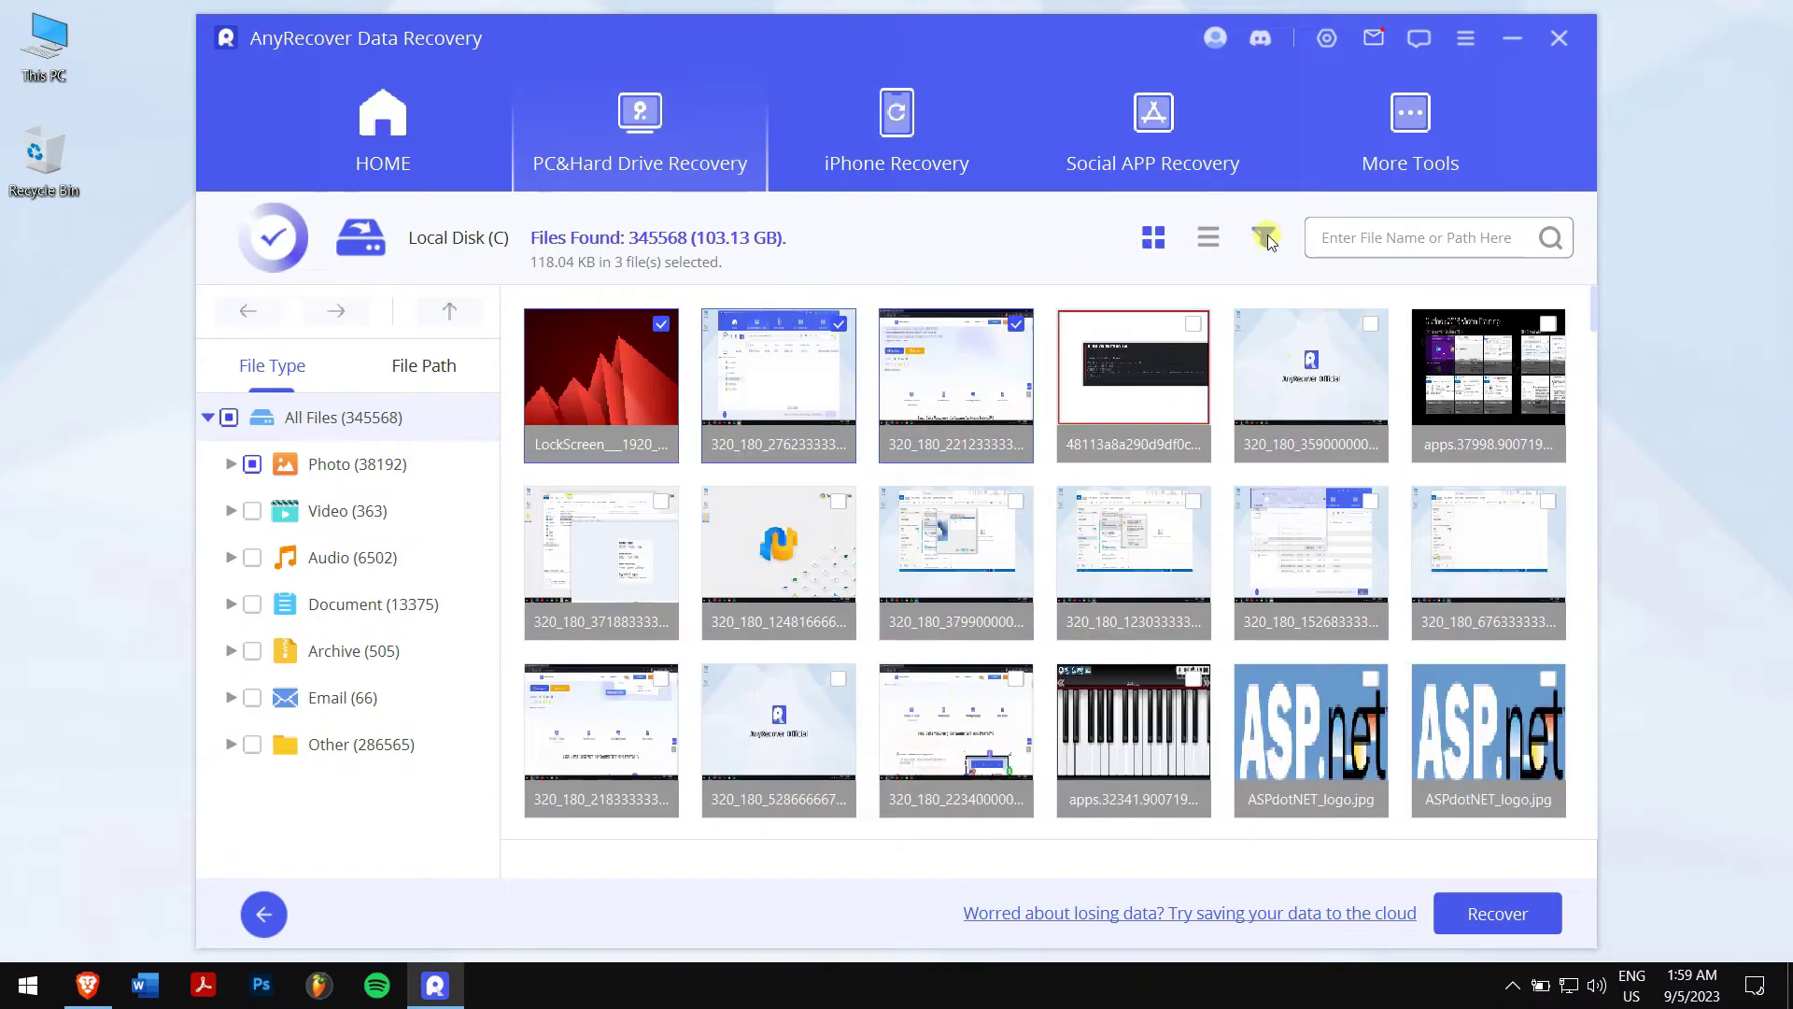
left_click(1265, 238)
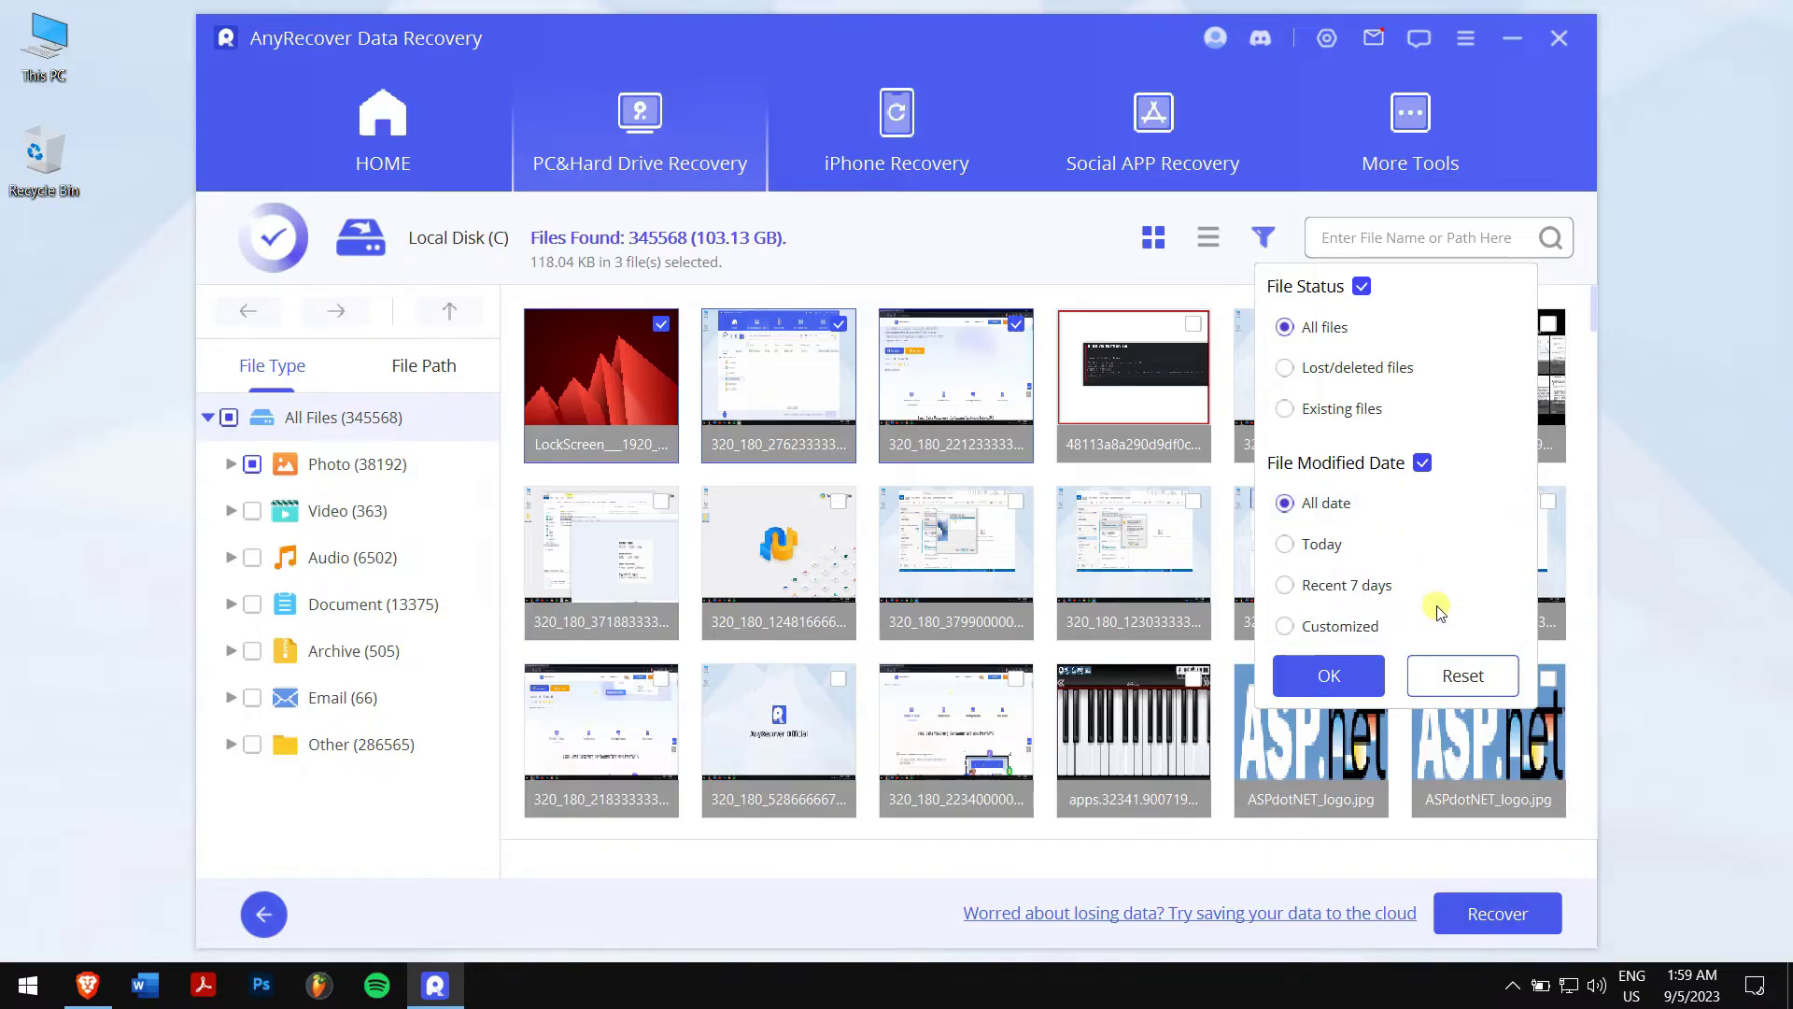
left_click(1338, 676)
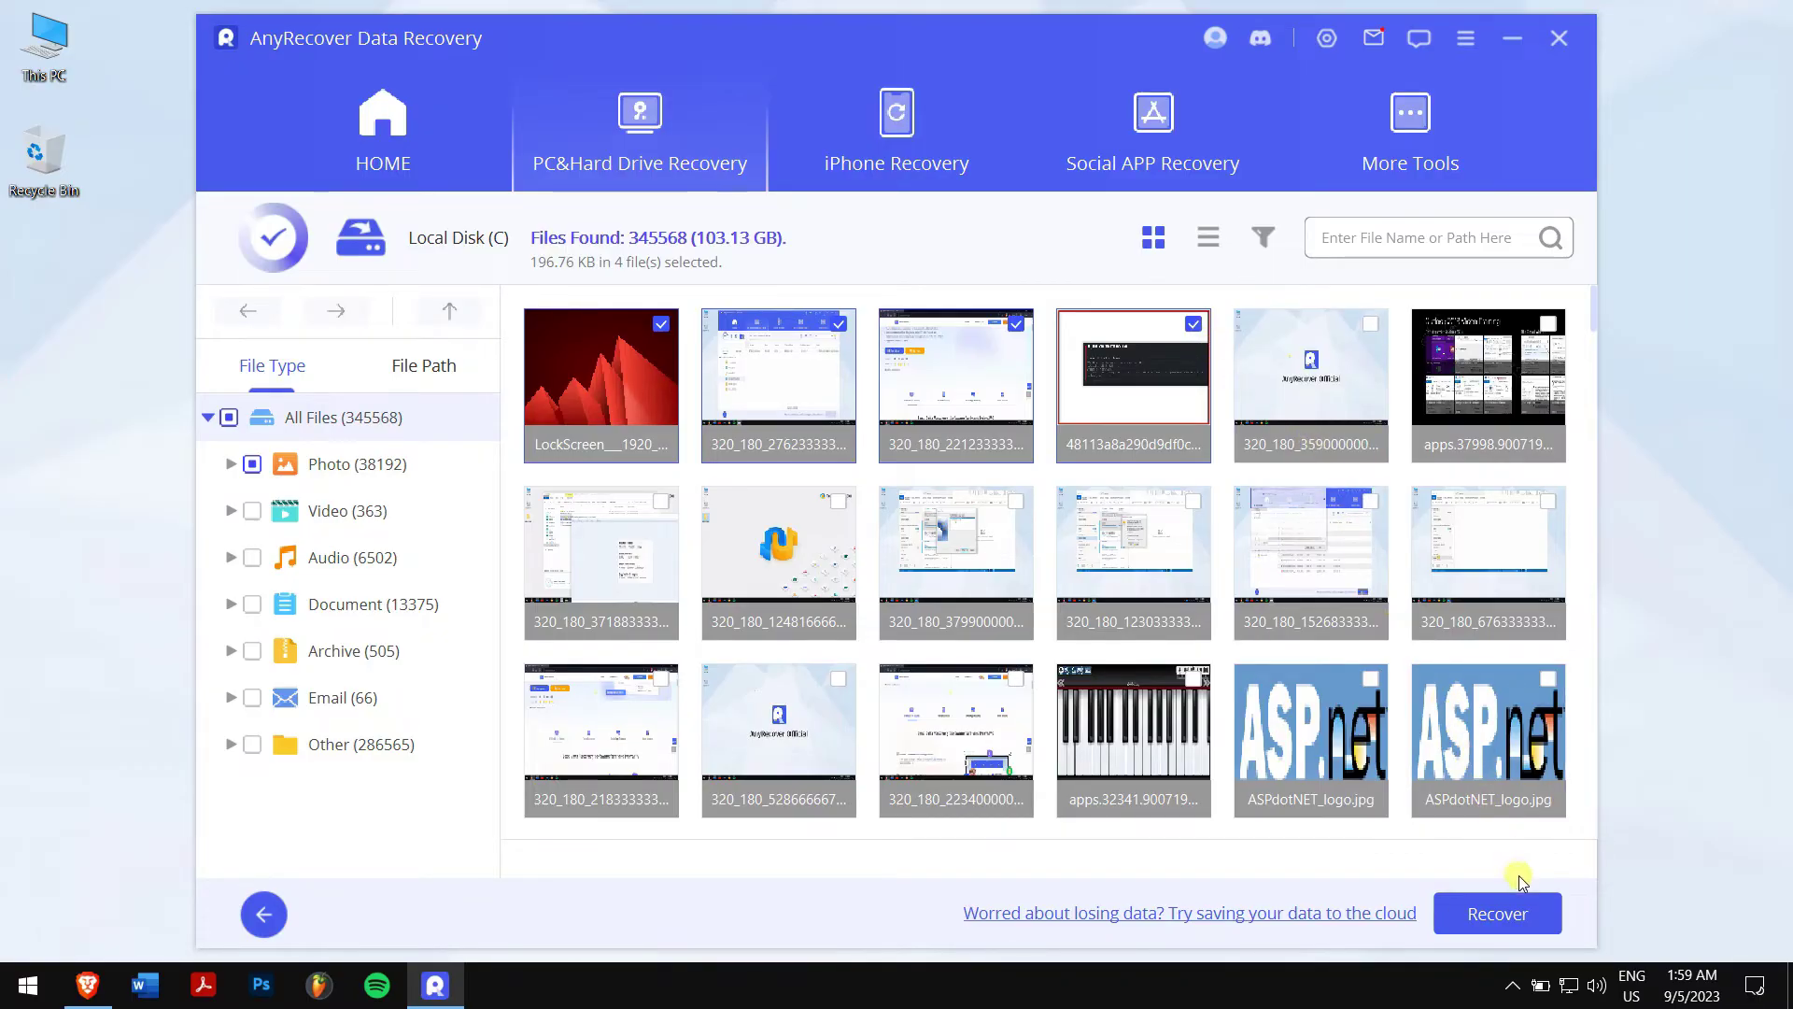
- Recover the four marked photos into Local Disk (D:)
left_click(1537, 925)
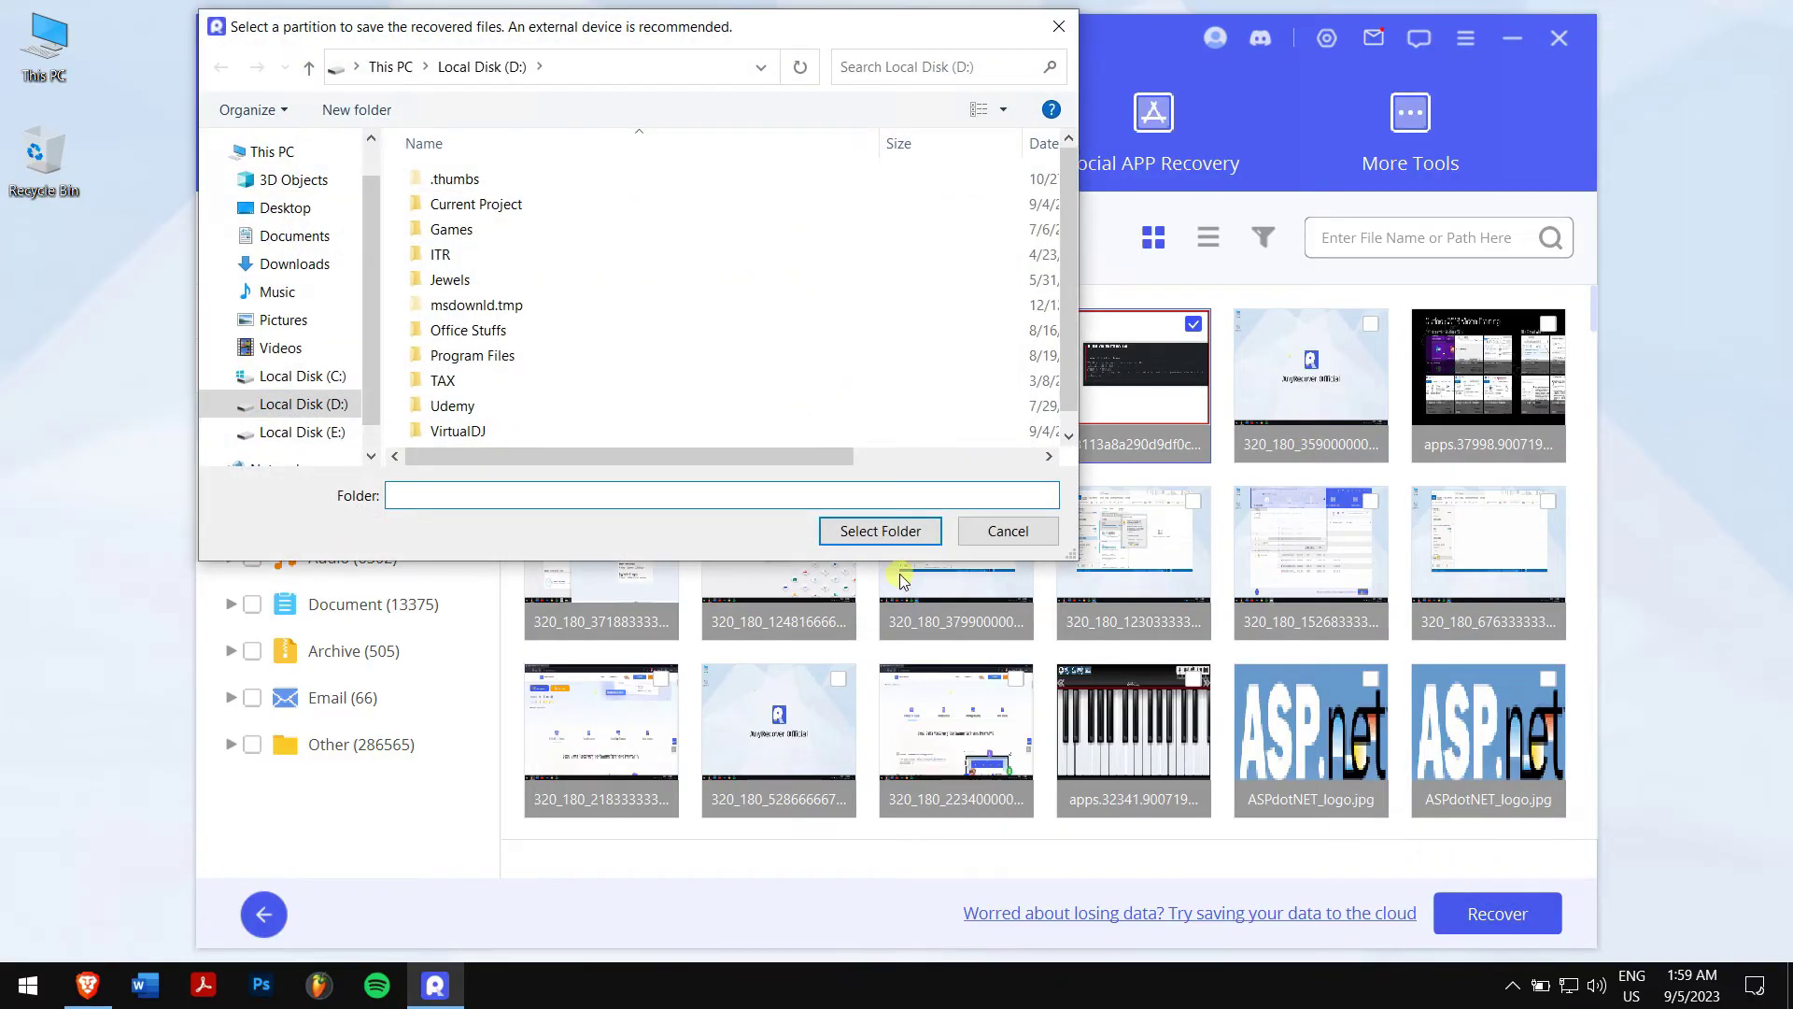
mouse_move(295, 404)
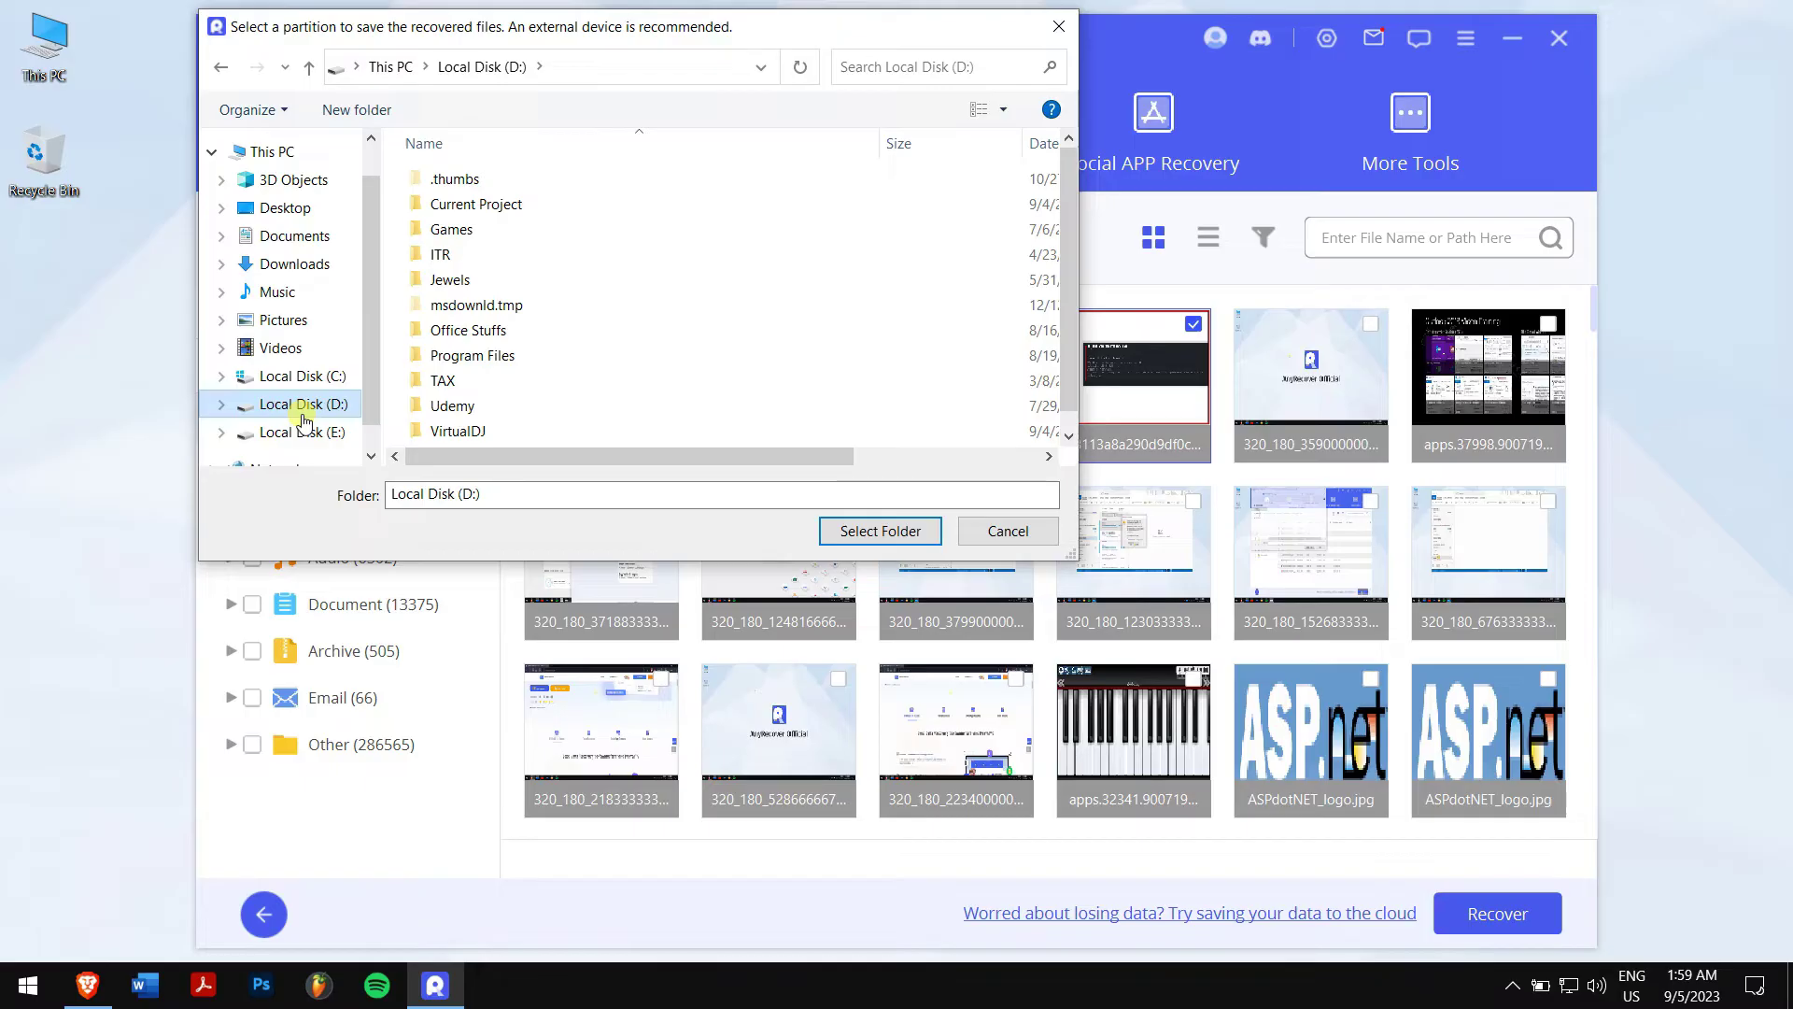
left_click(863, 533)
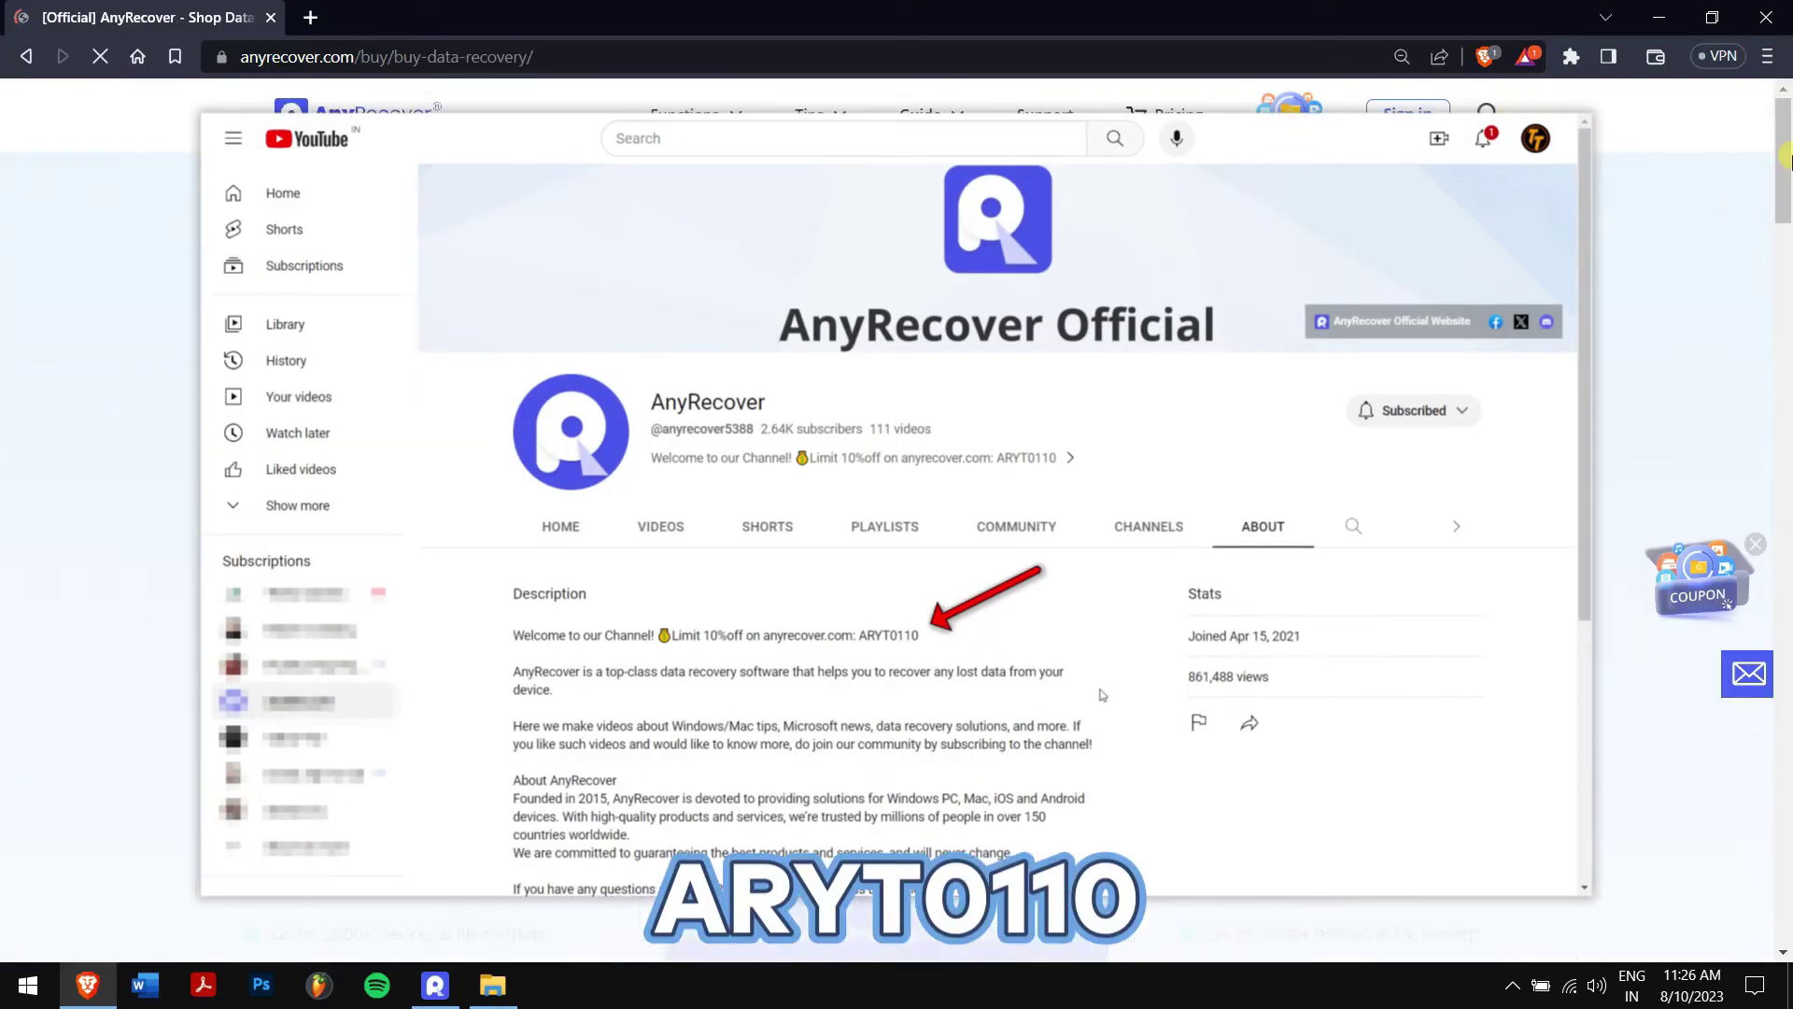
scroll(1787, 216, "down", 2)
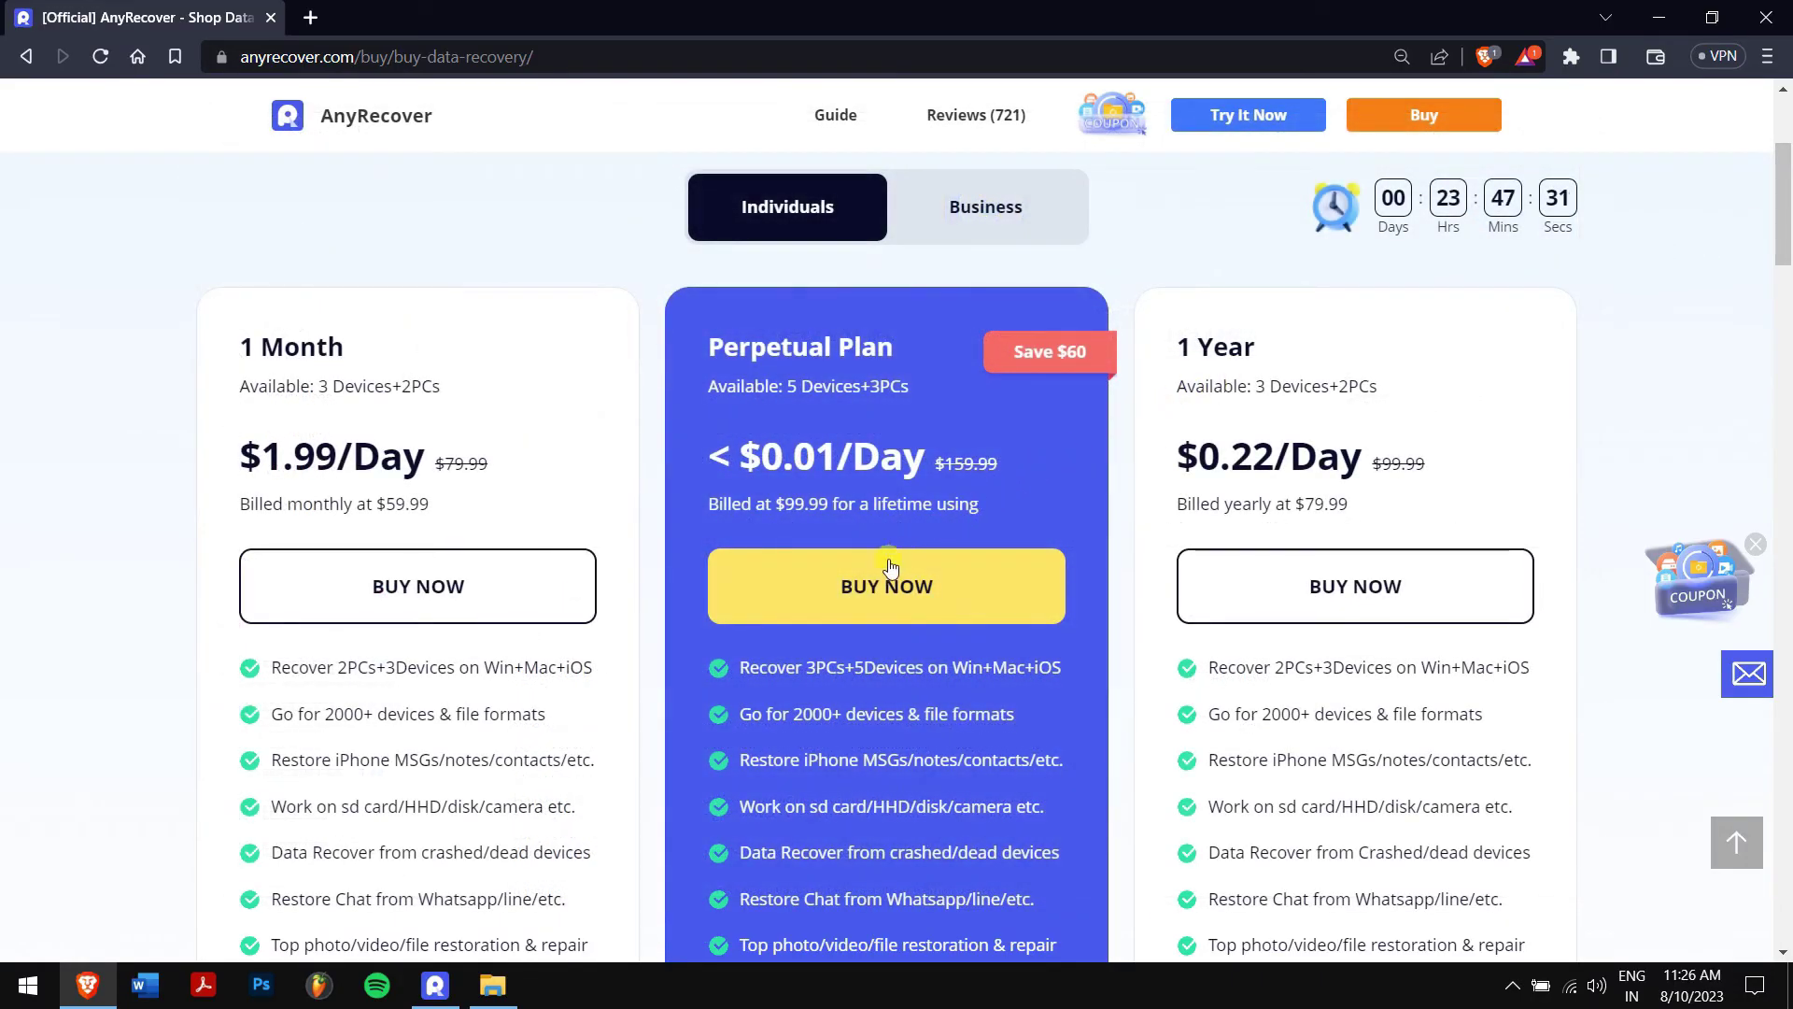
- Buy the Perpetual Plan with coupon ARYT0110, highlighting the 89.99 USD grand total
left_click(824, 606)
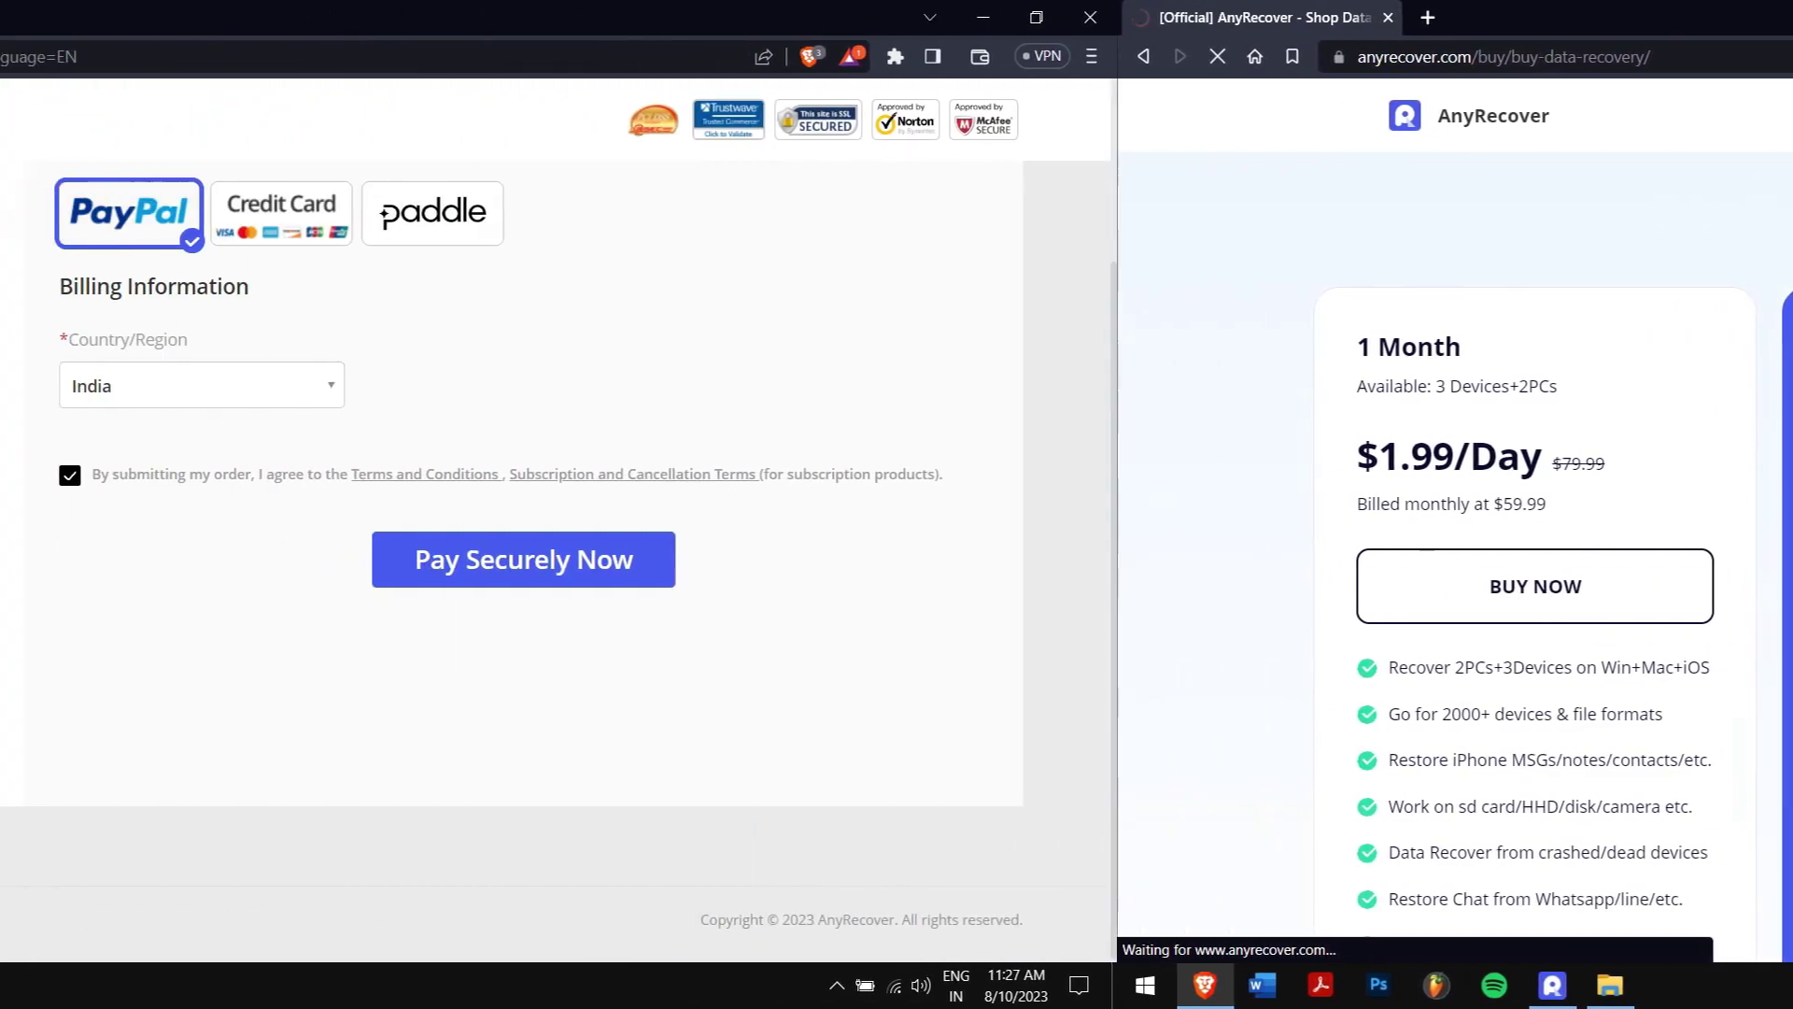
left_click(274, 663)
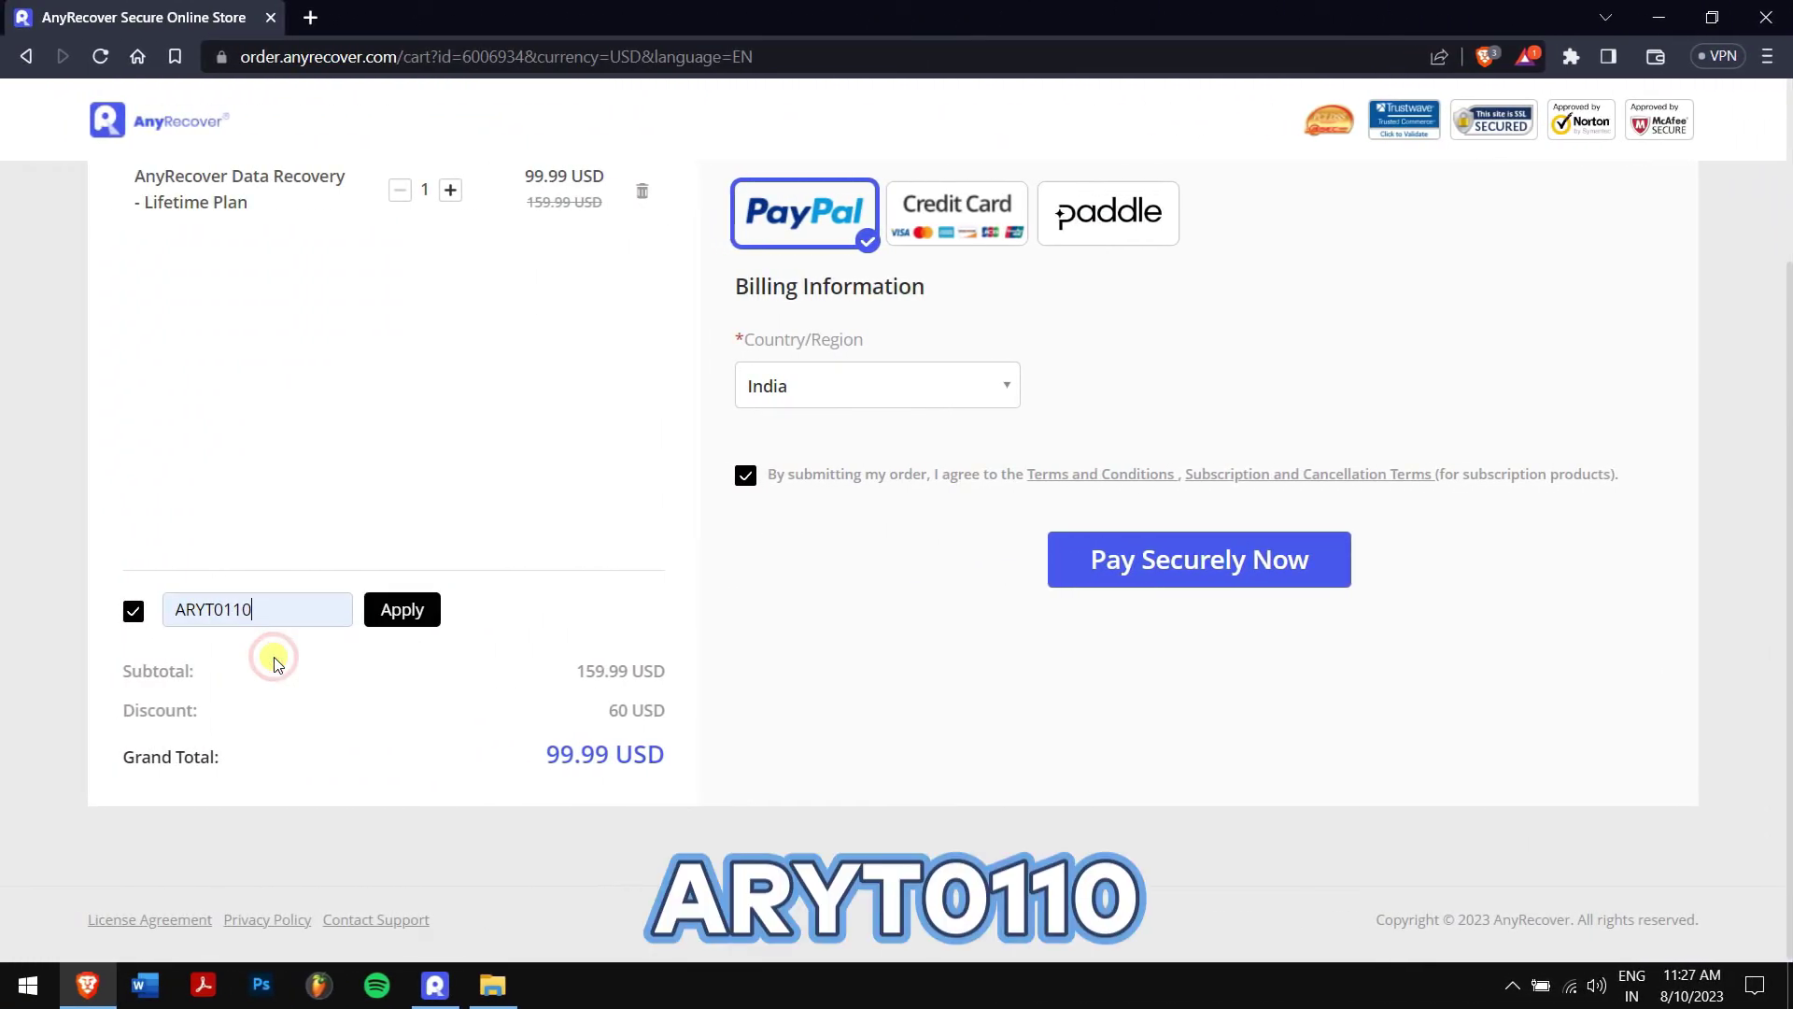
left_click(403, 612)
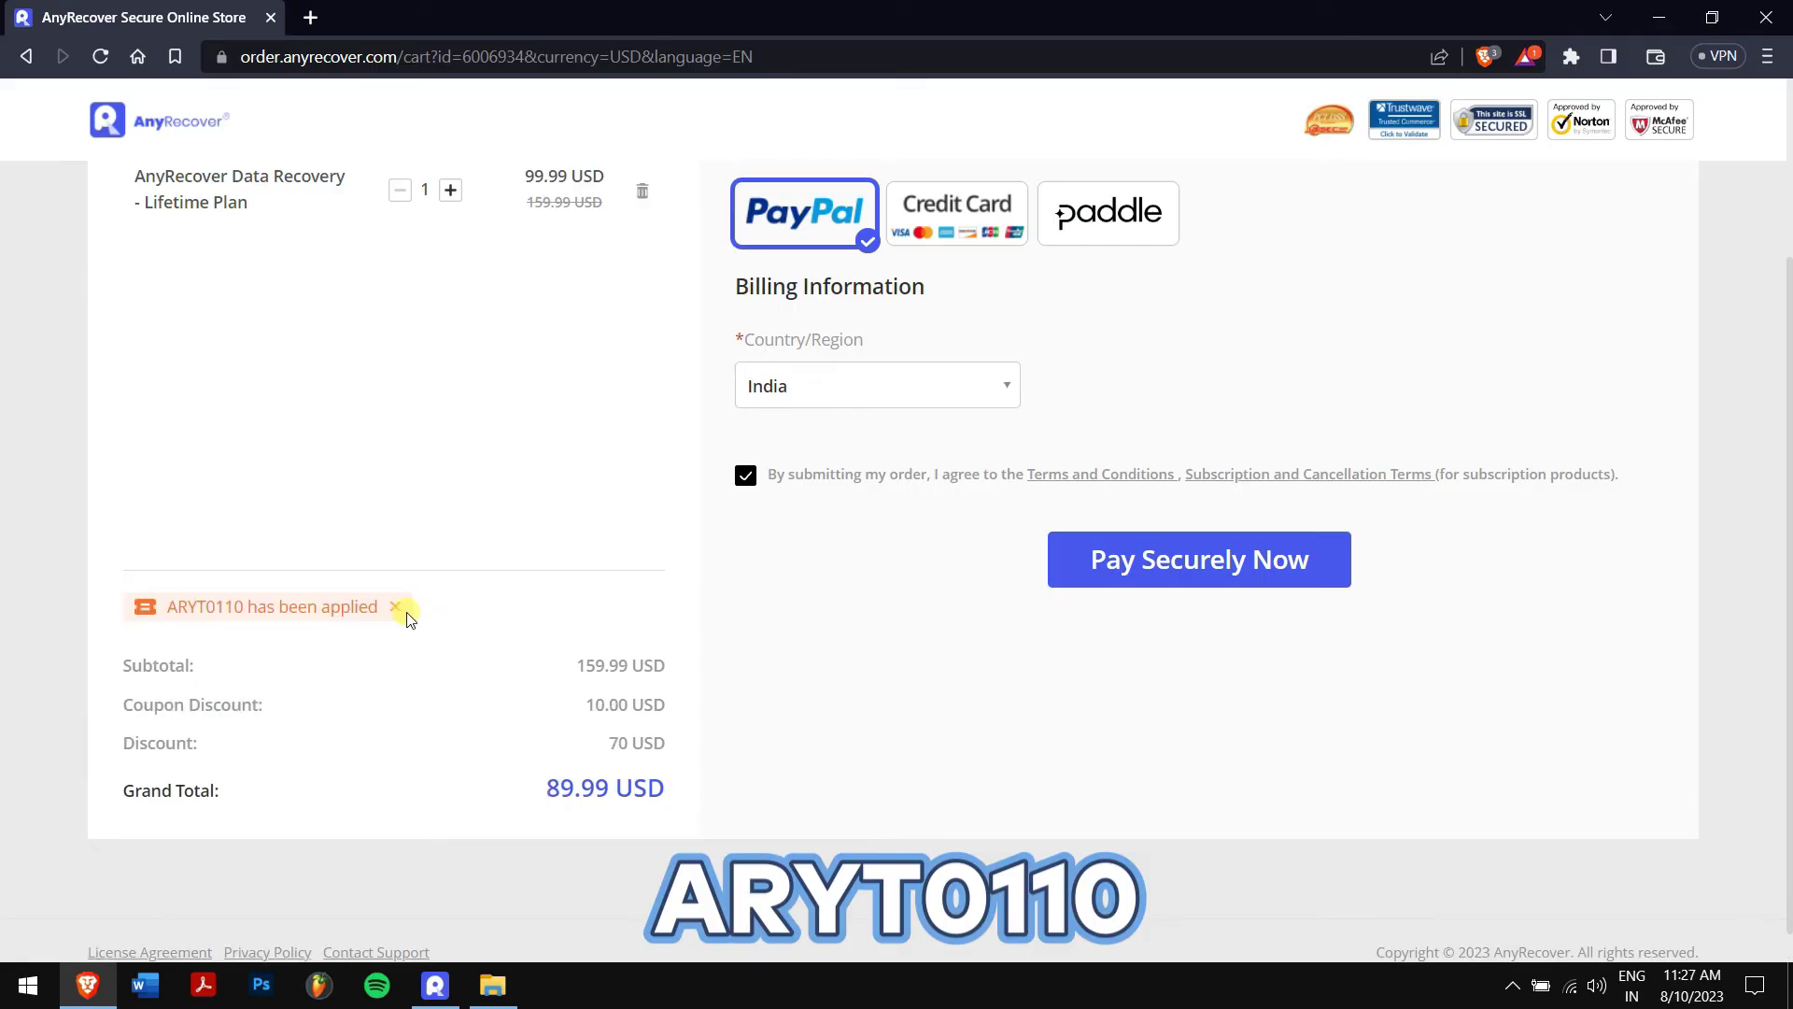
left_click_drag(547, 787, 678, 806)
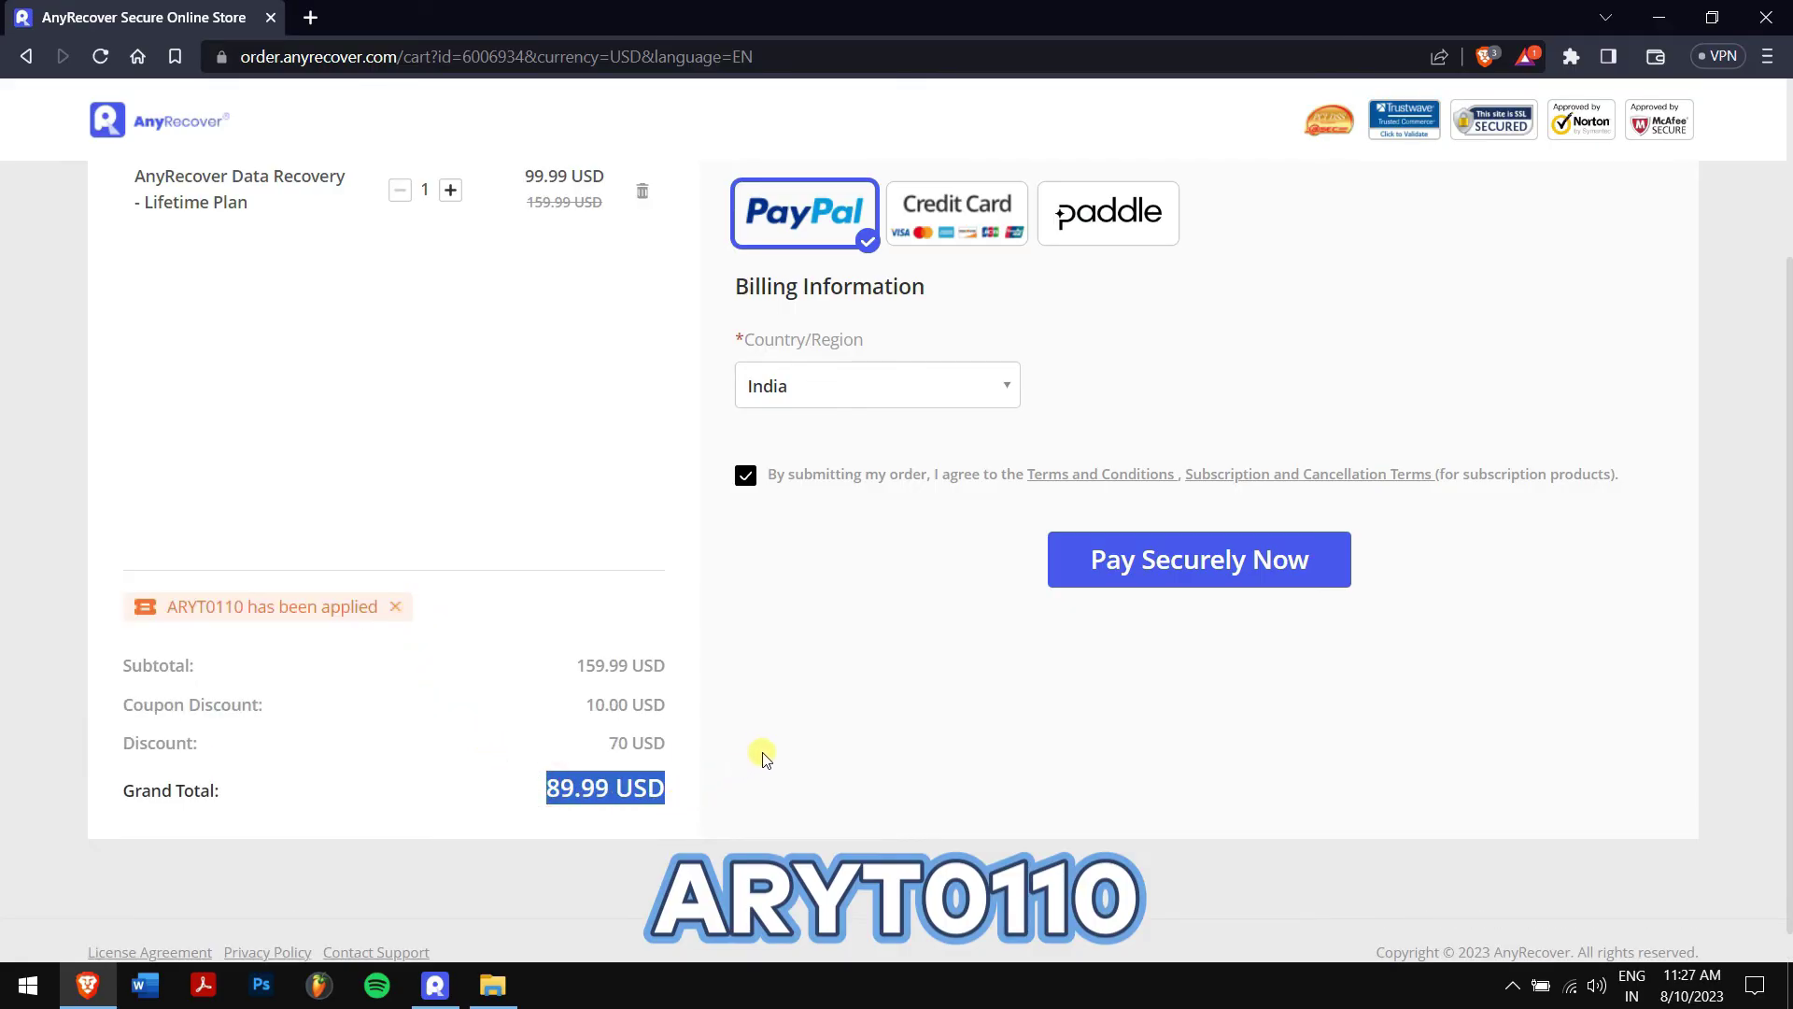
left_click(799, 729)
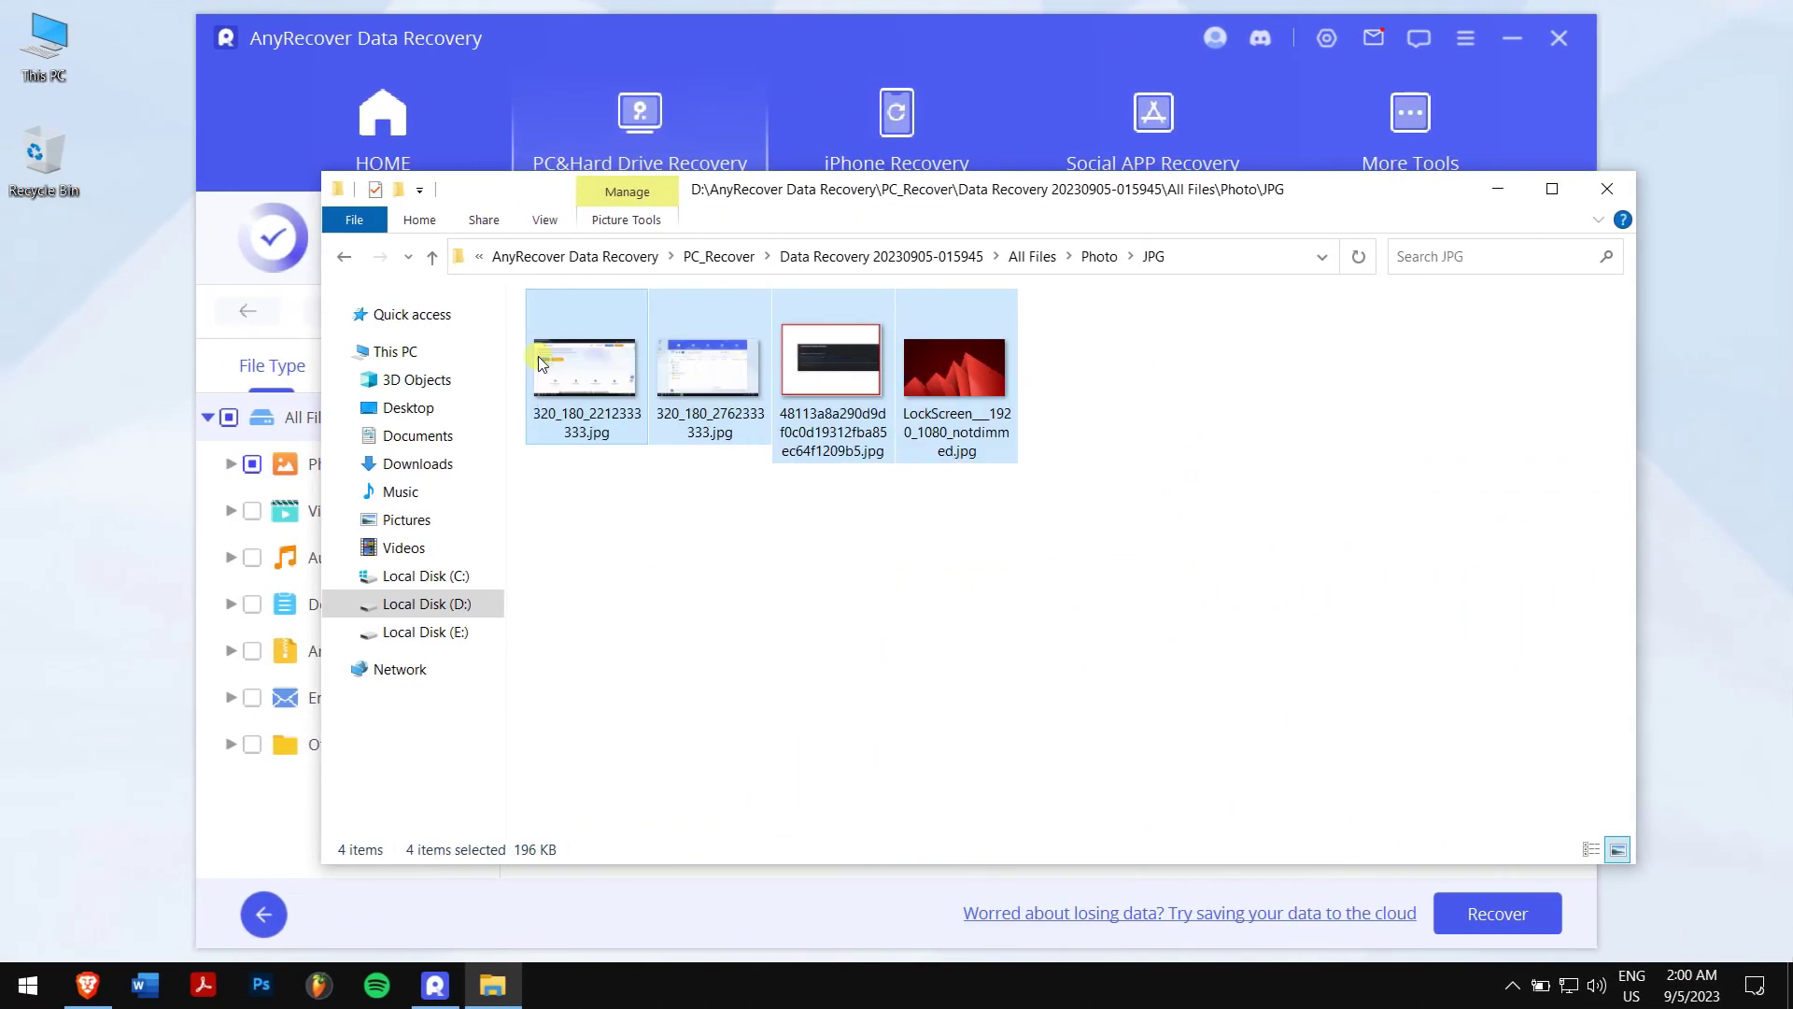
- Close the drive D folder of recovered photos and the 'Files recovery completed' message
left_click(1004, 556)
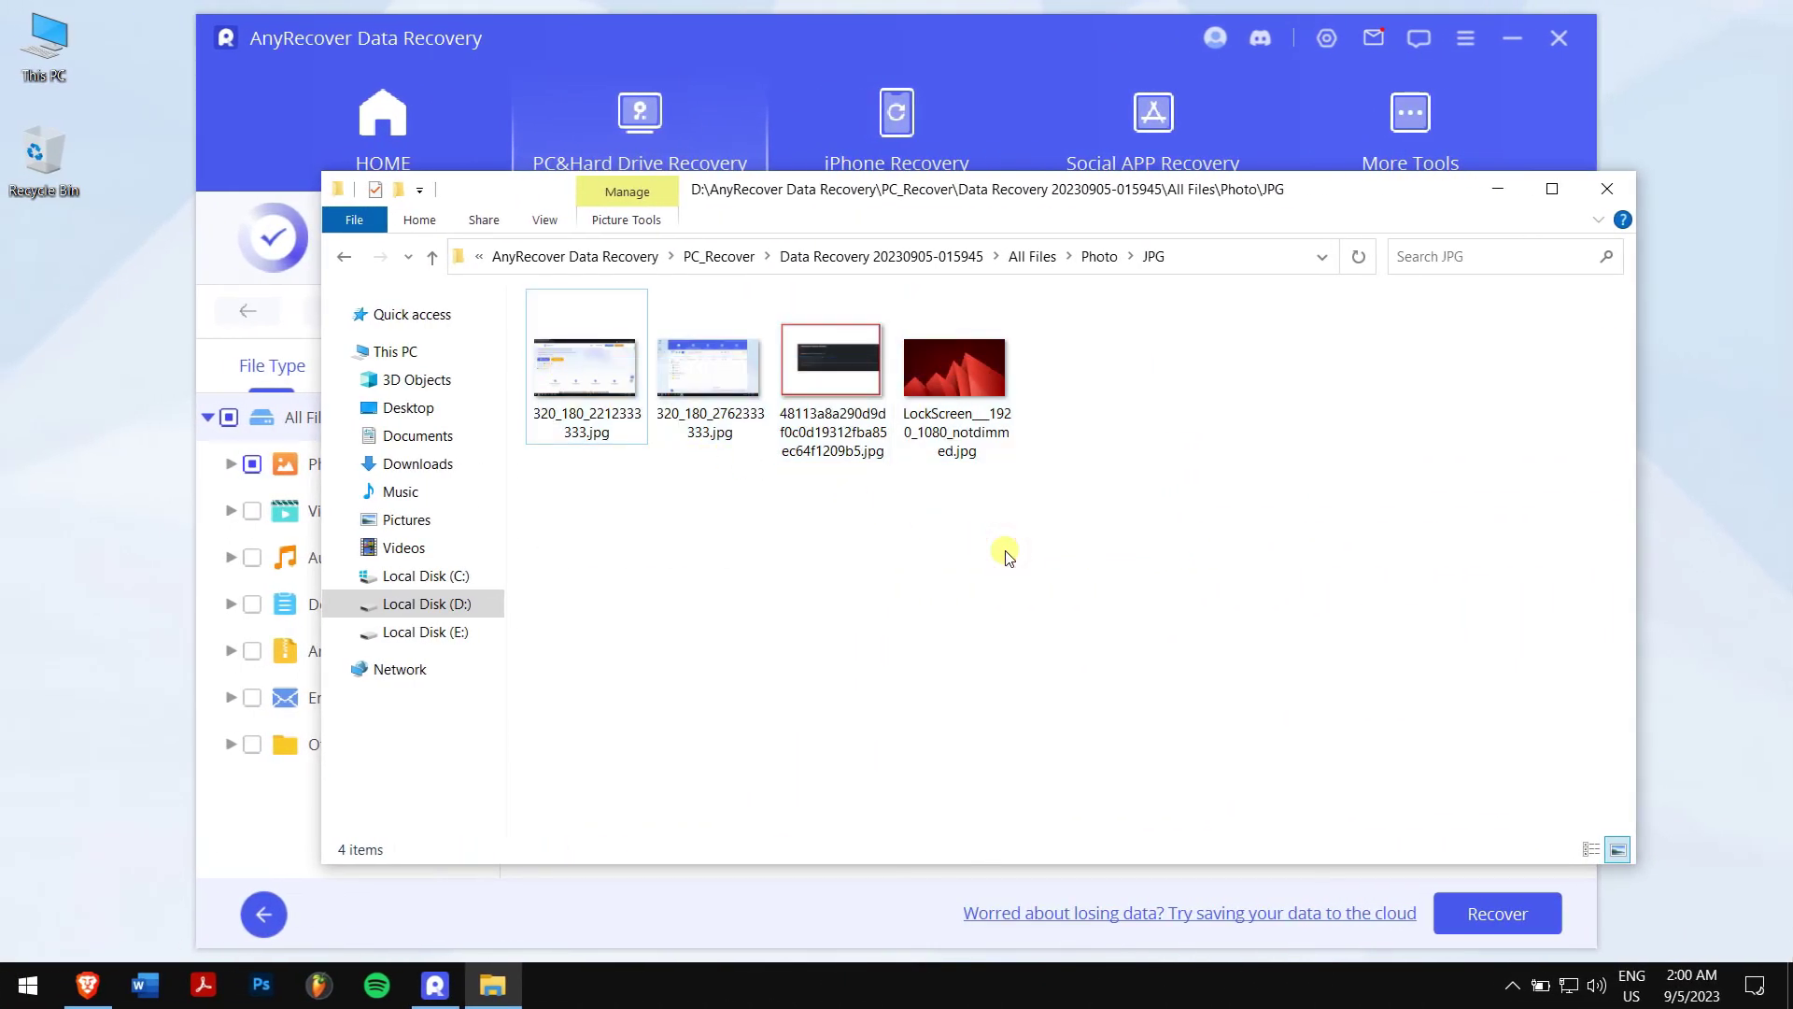
left_click(1606, 188)
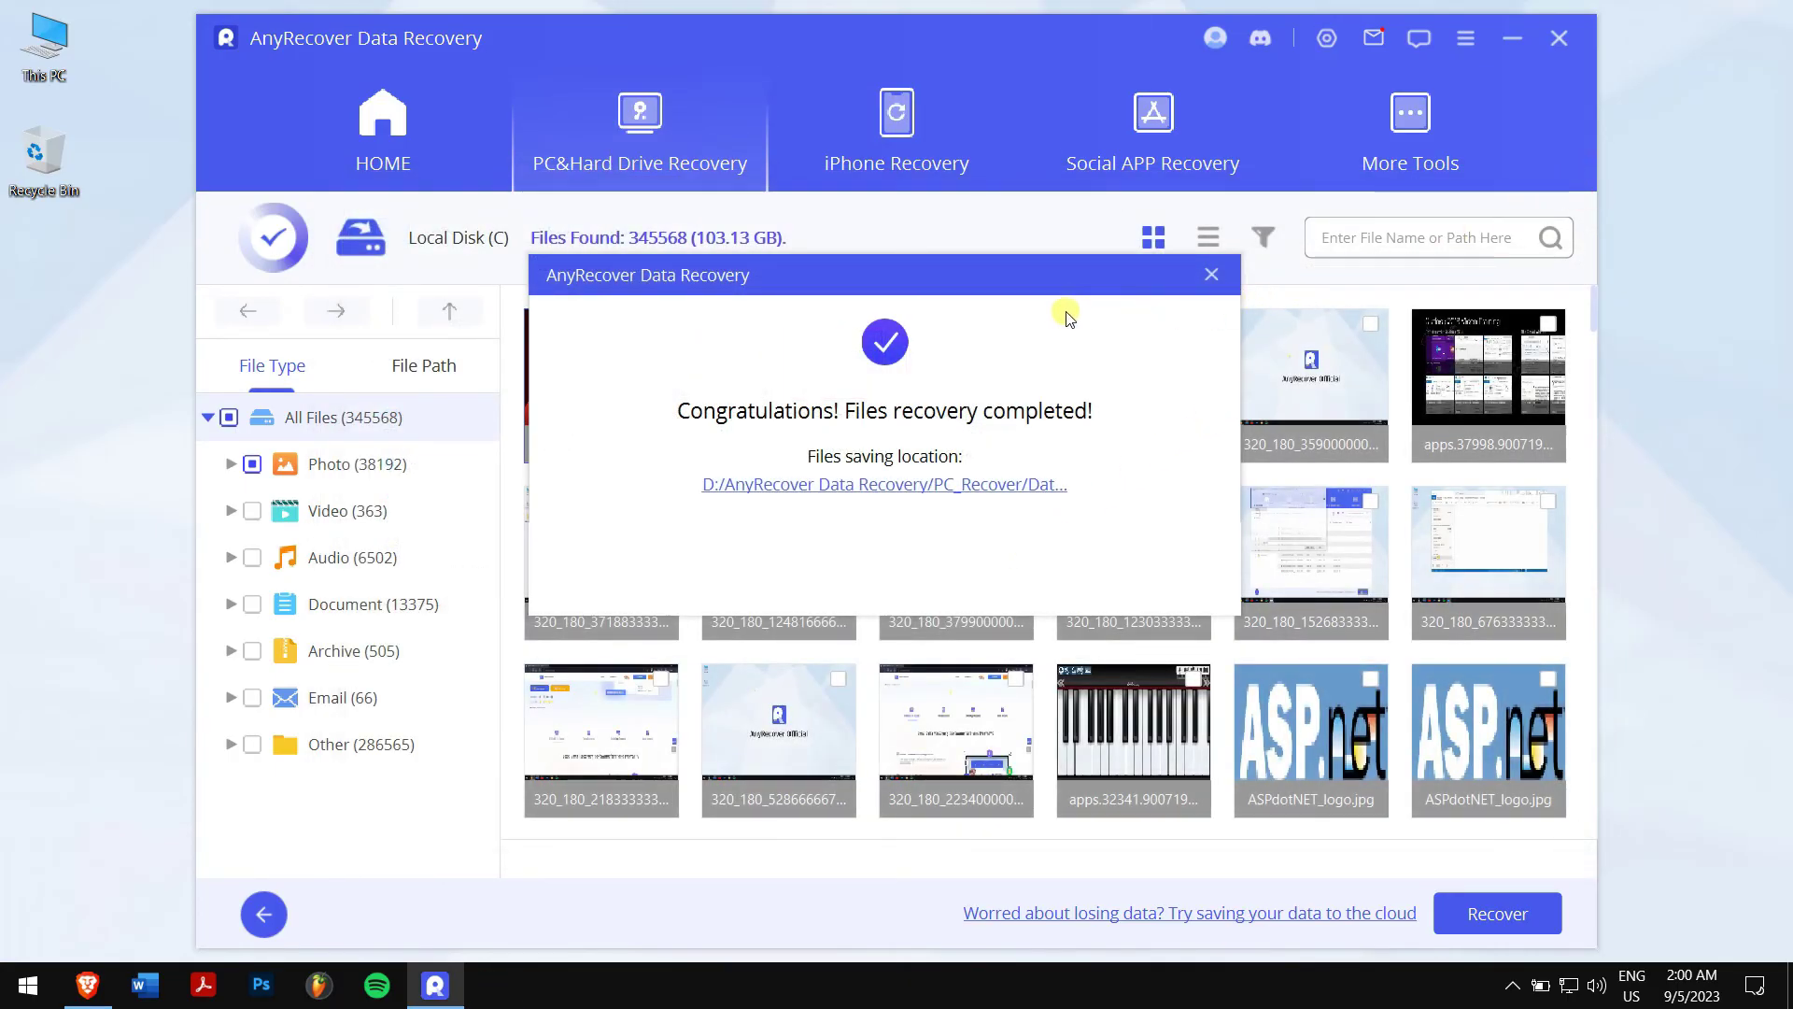
left_click_drag(1016, 280, 901, 362)
left_click(1094, 349)
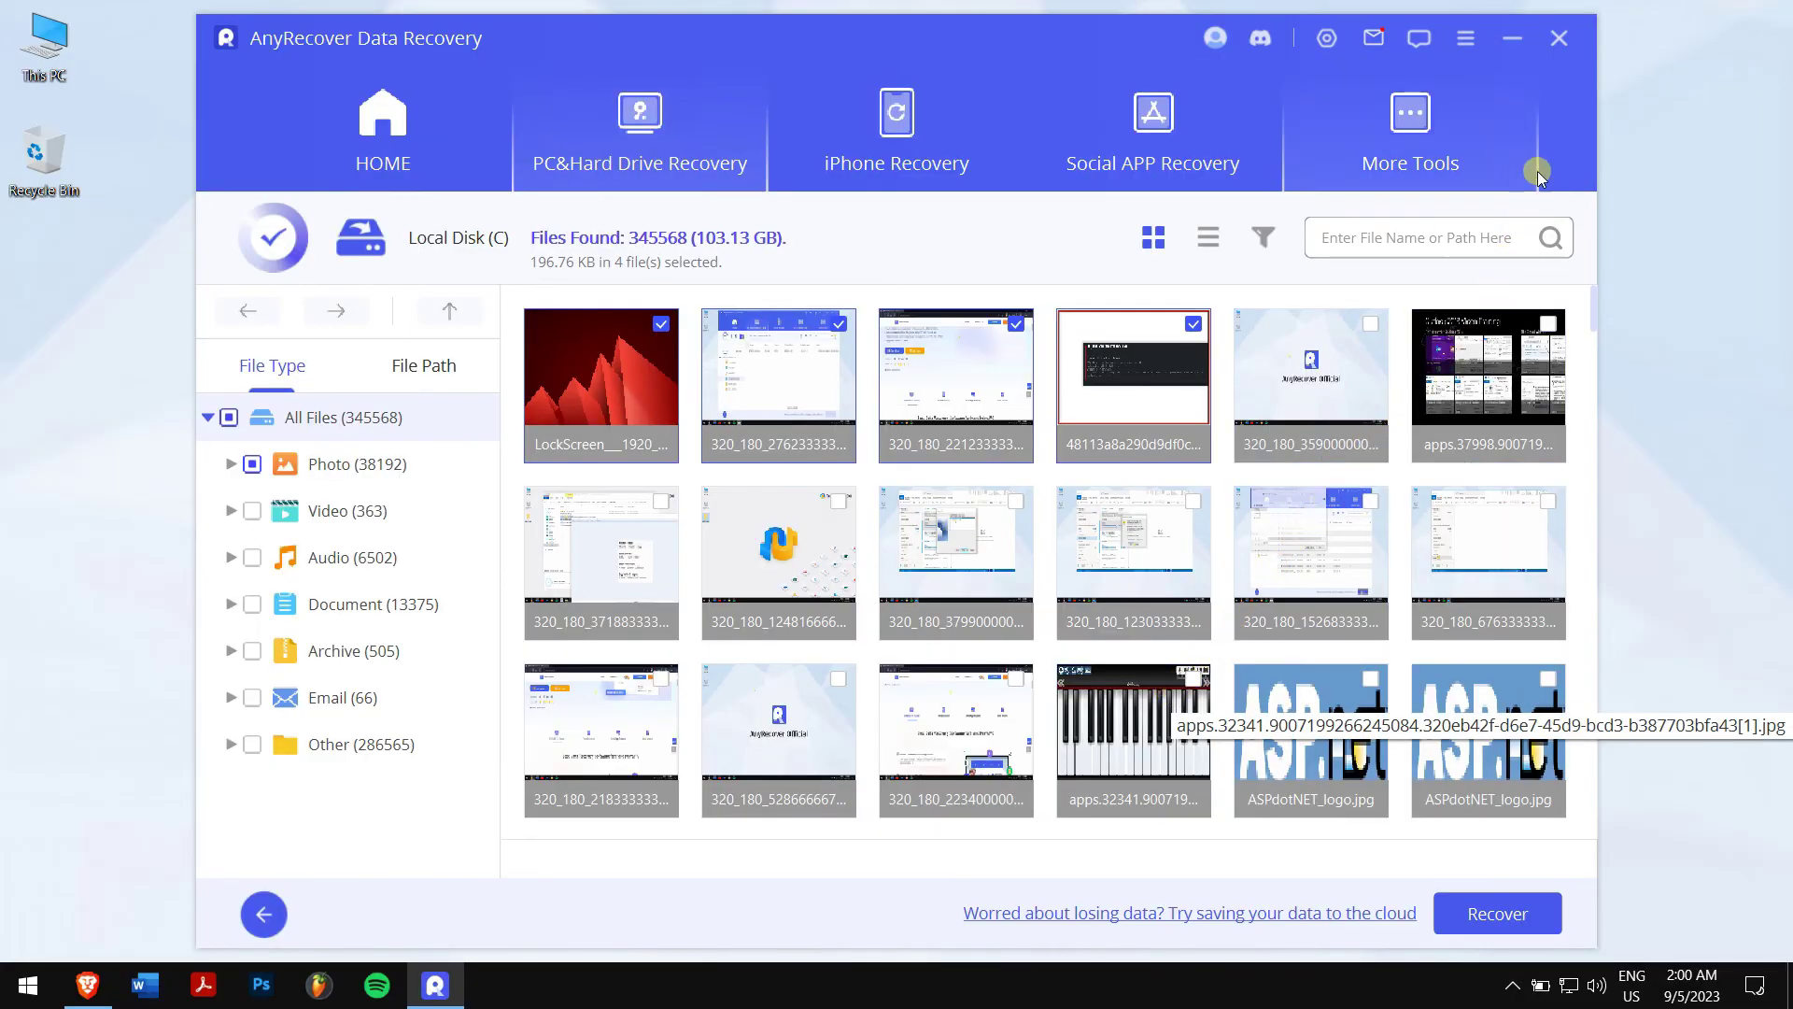
- Exit AnyRecover with OK, dismiss its feedback form, and refresh the desktop
left_click(1559, 38)
left_click(769, 522)
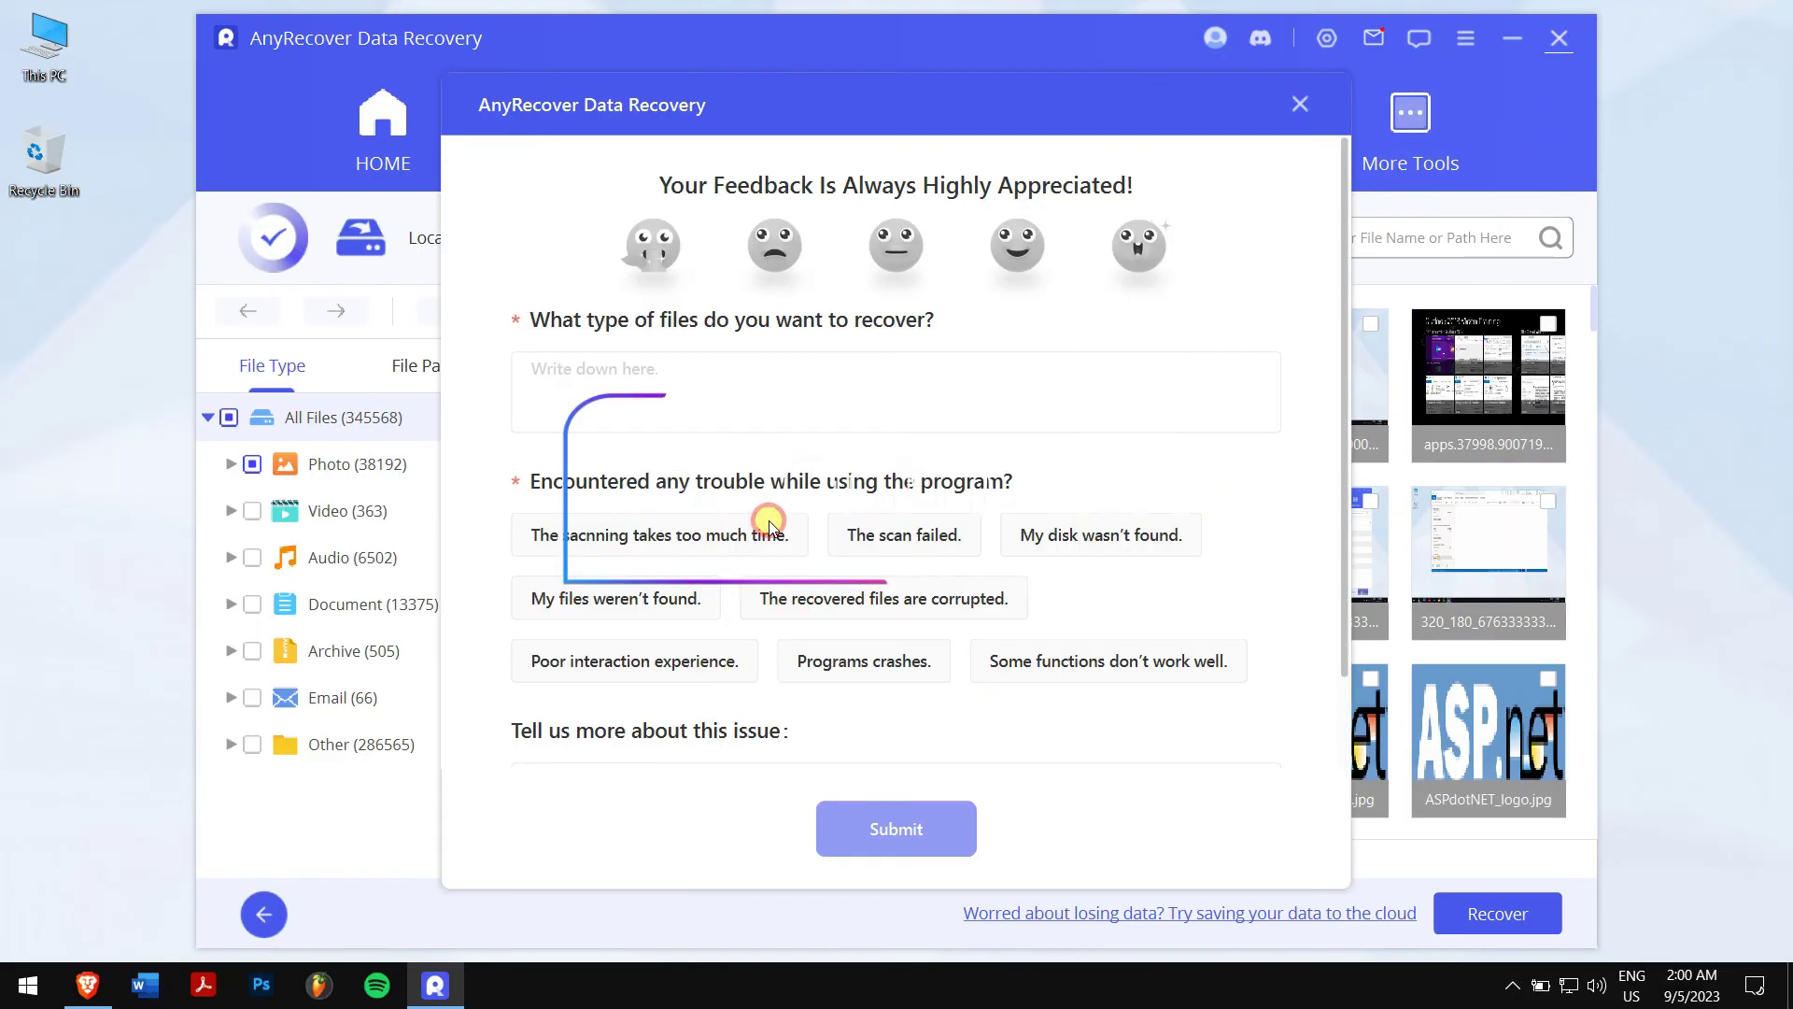
left_click(1304, 108)
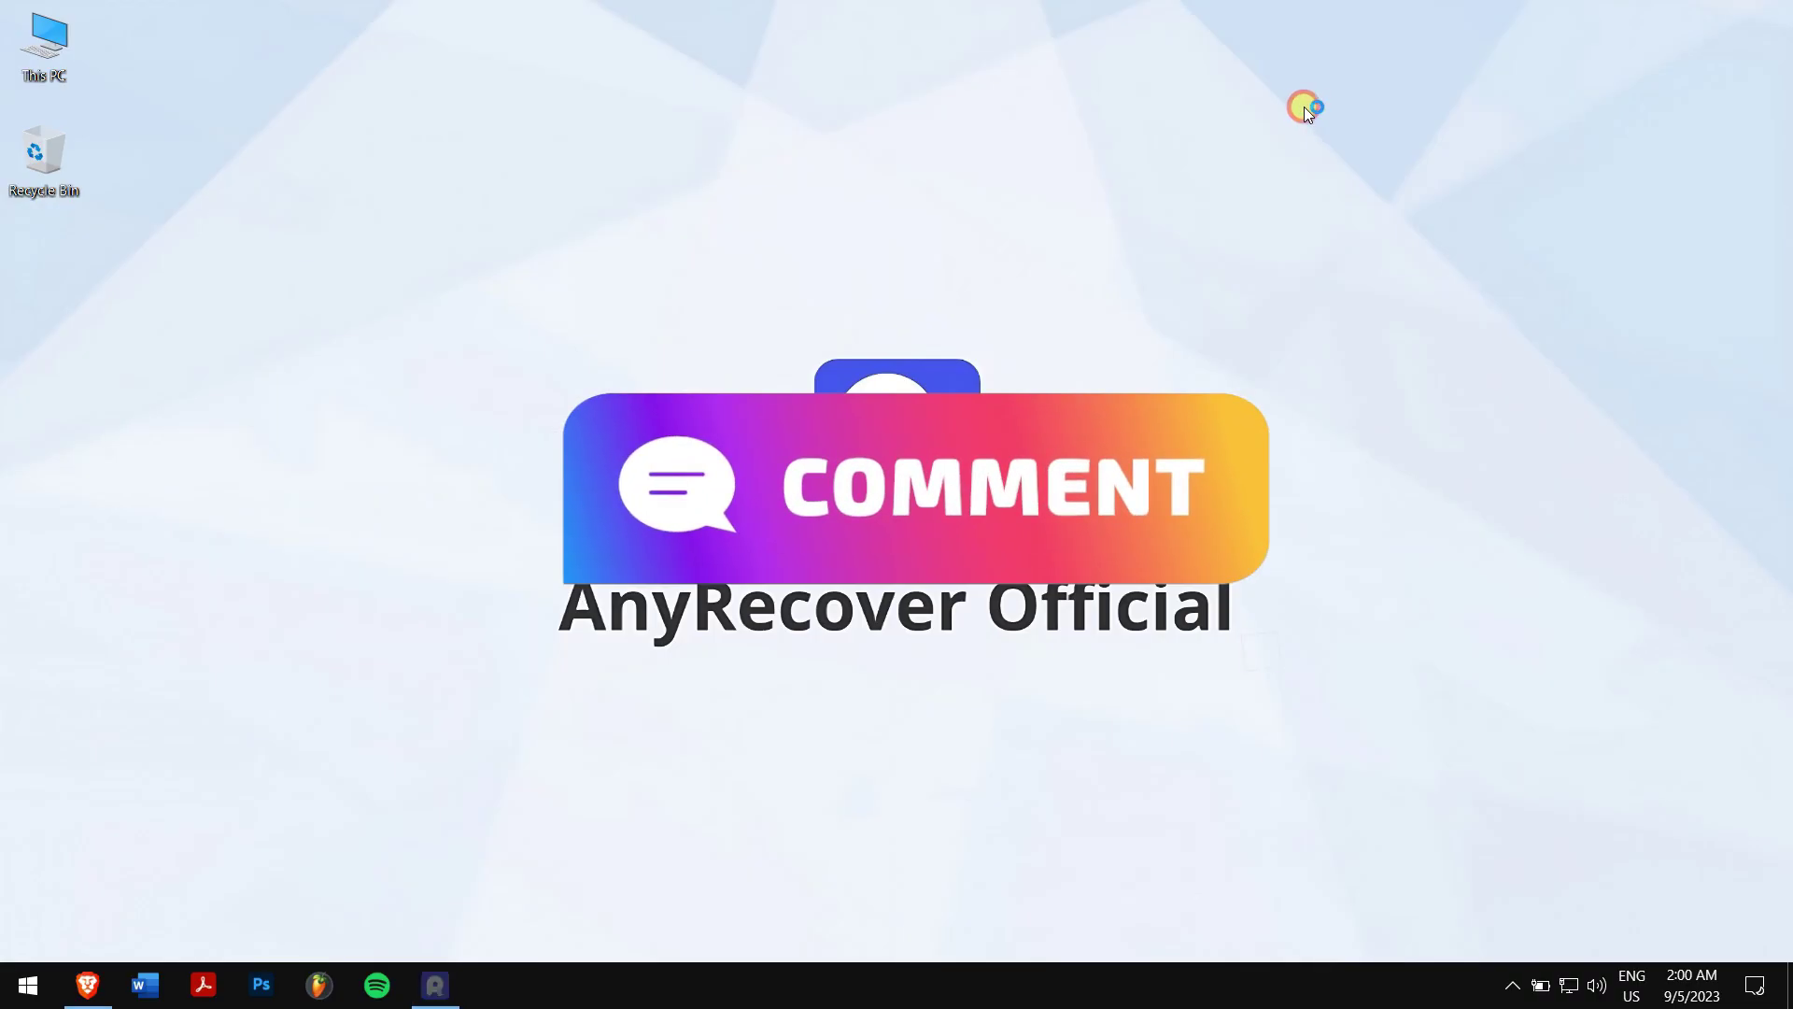
right_click(796, 203)
left_click(911, 278)
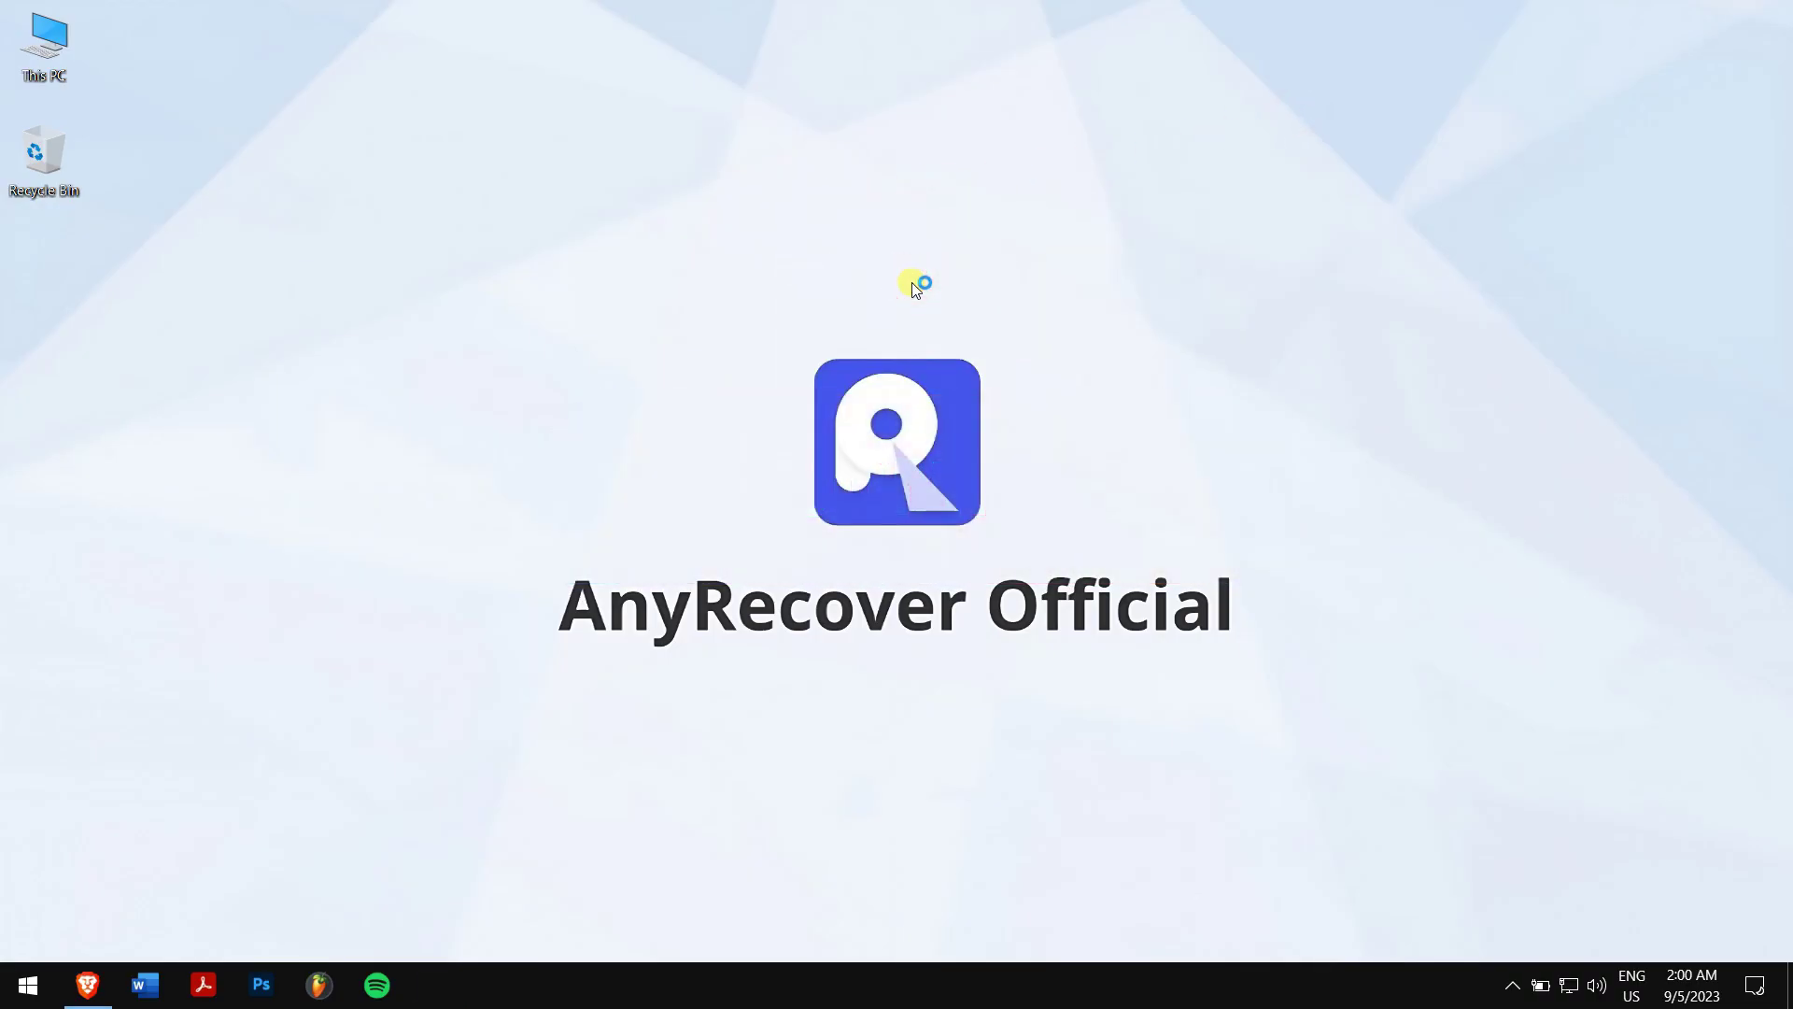